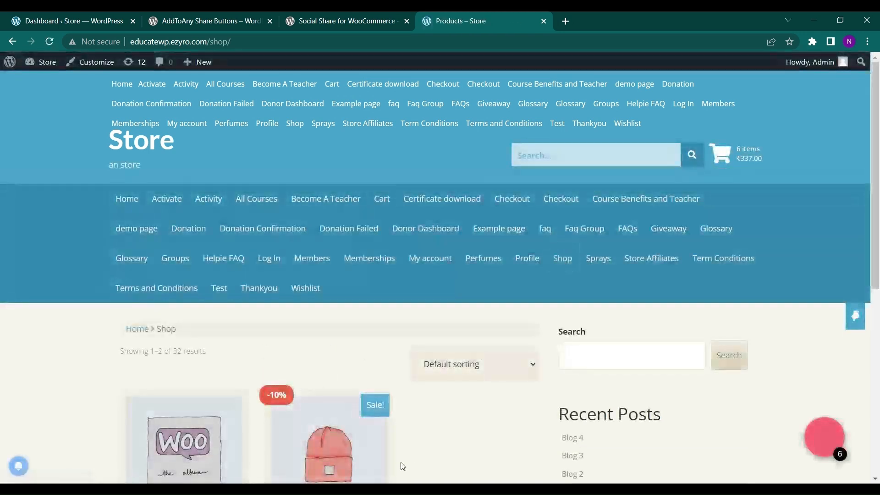
- Open the Album product page from the shop to examine its social share buttons
left_click(205, 464)
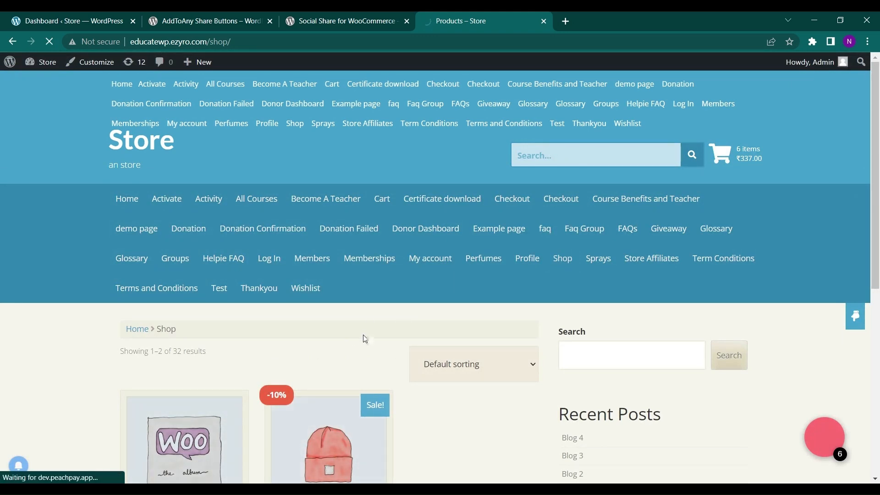
scroll(365, 339, "down", 6)
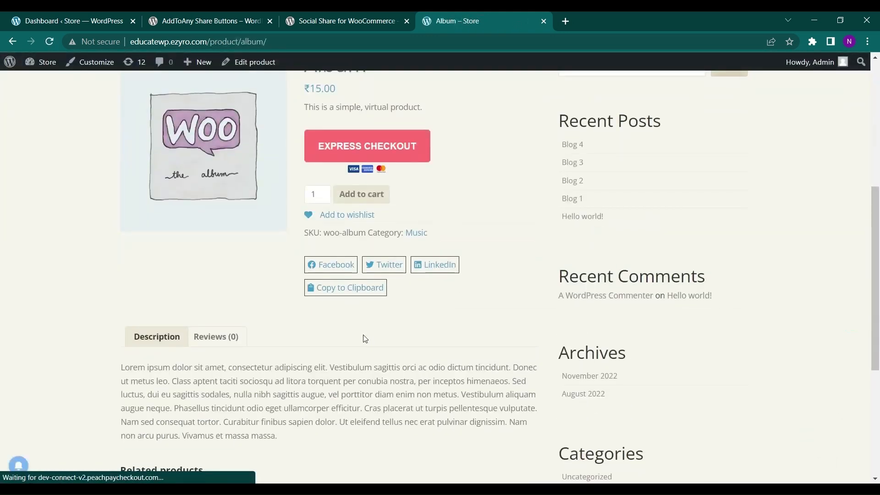
scroll(362, 339, "up", 2)
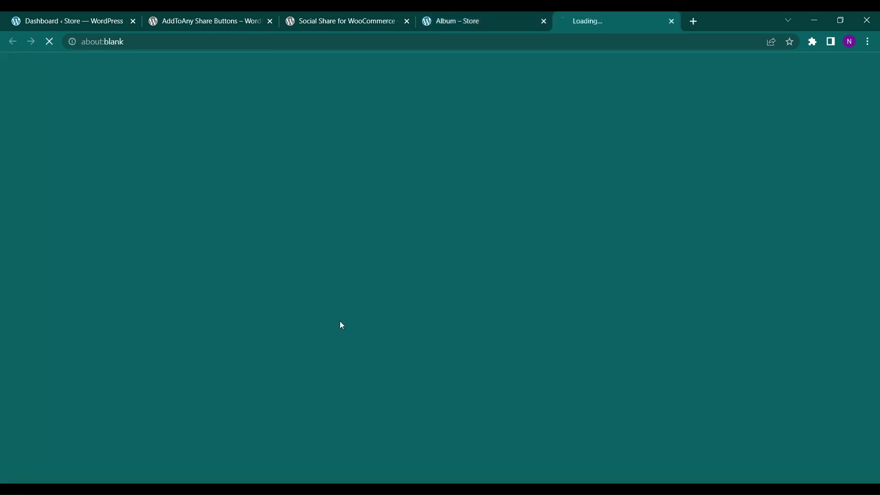
- Test the Facebook share button on the Album product page and close the sharing page
left_click(340, 327)
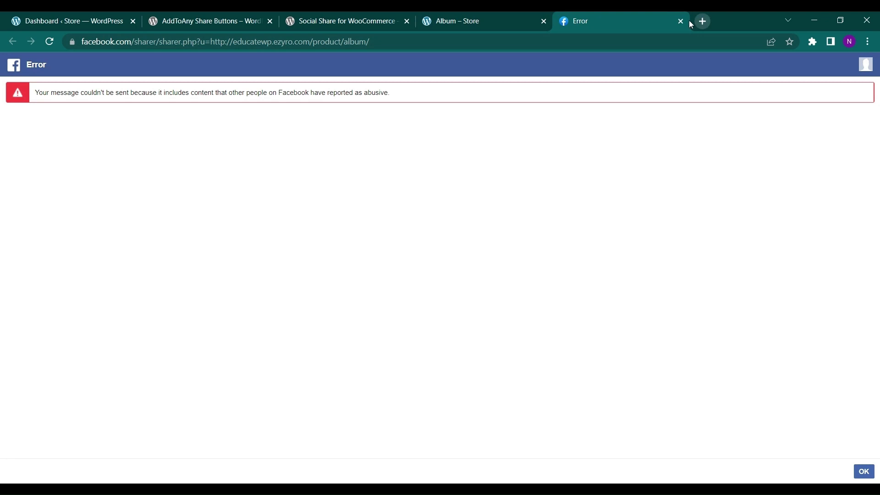
left_click(681, 21)
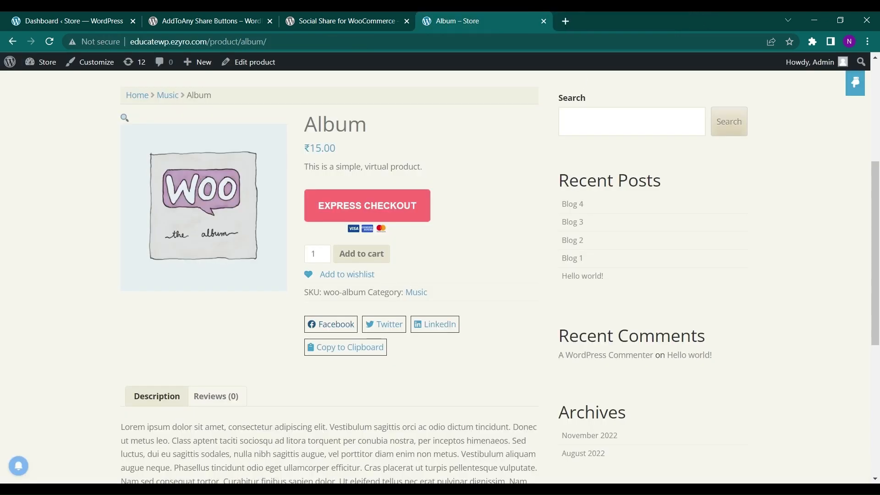
scroll(440, 275, "down", 1)
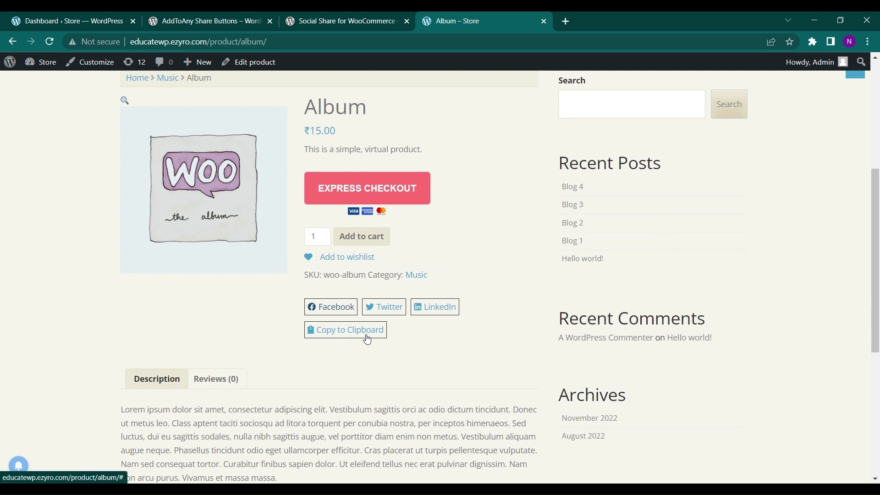
scroll(341, 347, "up", 3)
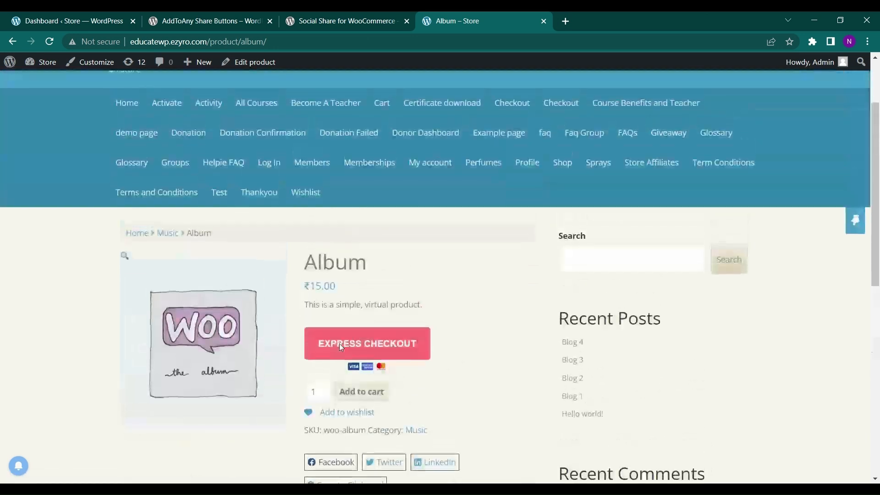
- Look over the Social Share for WooCommerce and AddToAny Share Buttons plugin pages on WordPress.org
left_click(309, 14)
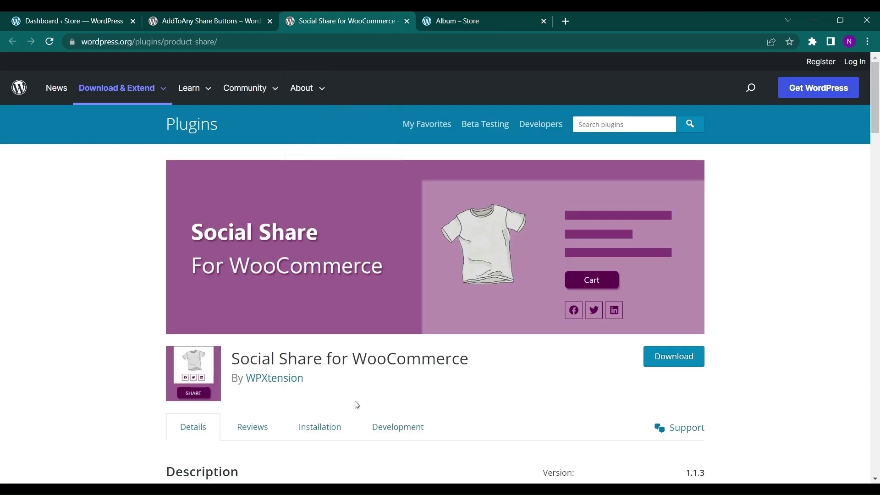
left_click(211, 13)
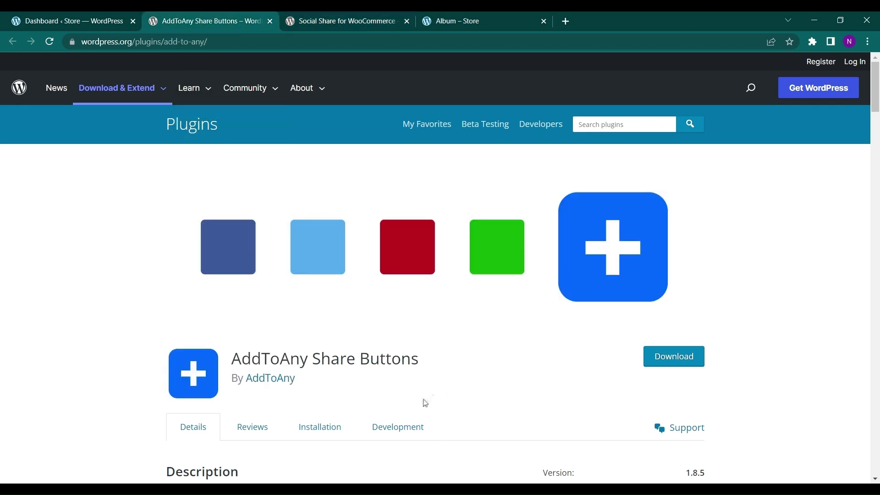
left_click(326, 14)
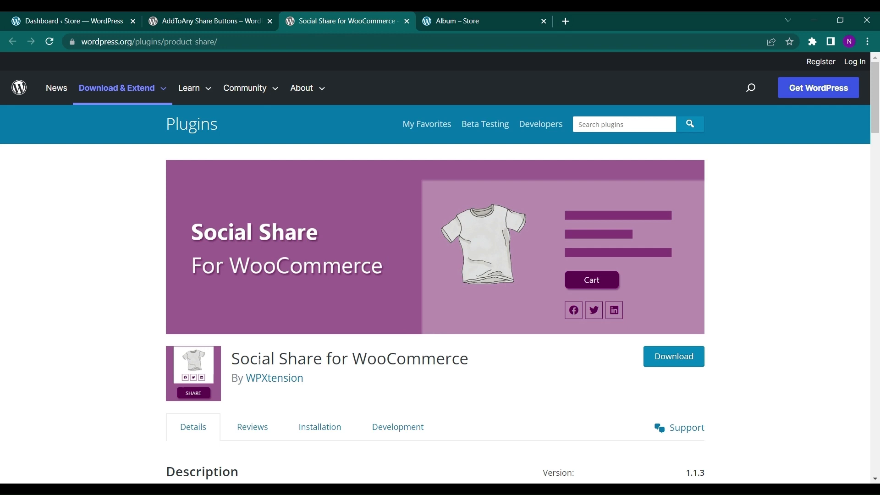
- Open the store dashboard's page for adding plugins and search for "social share woocommerce"
left_click(87, 14)
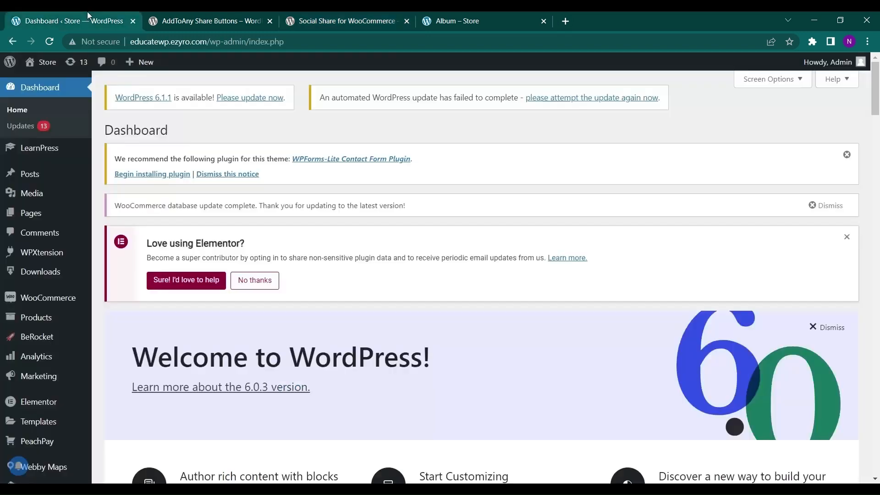
scroll(26, 295, "down", 4)
mouse_move(25, 345)
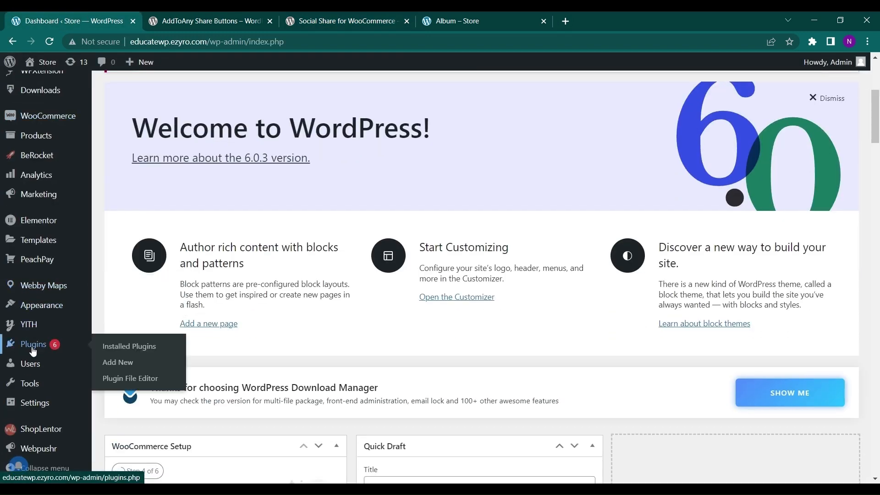
left_click(132, 369)
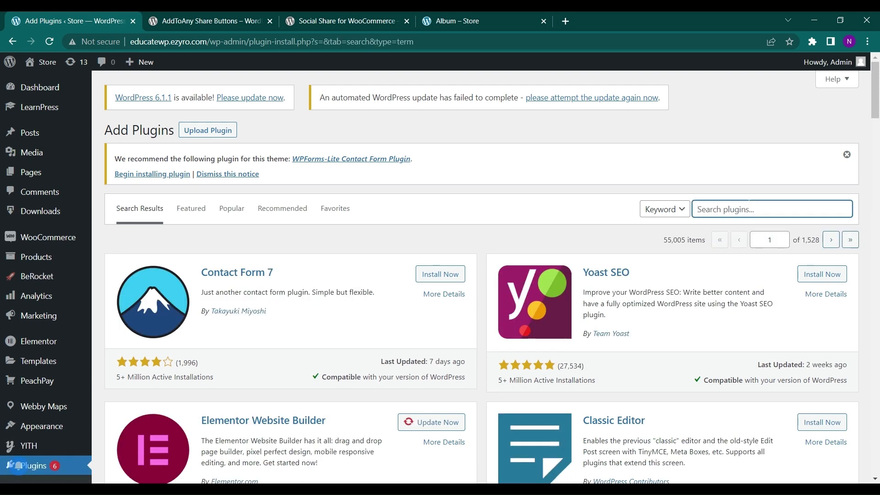
type("s")
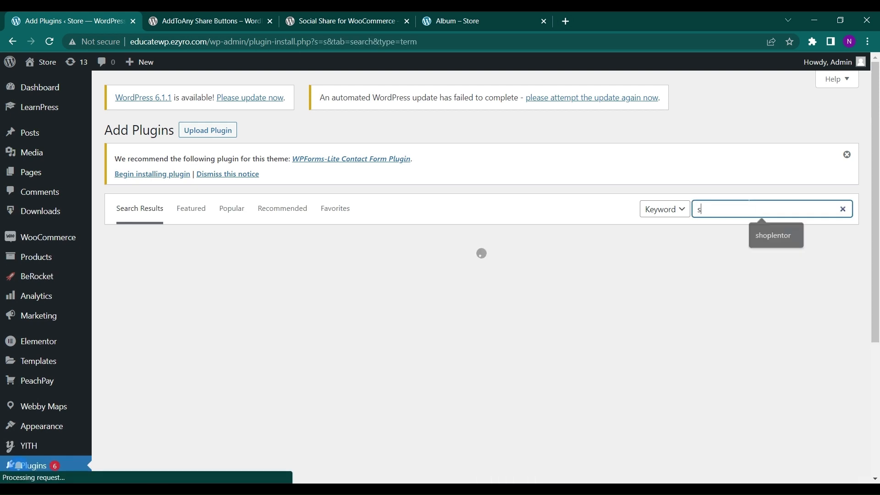
type("ocia")
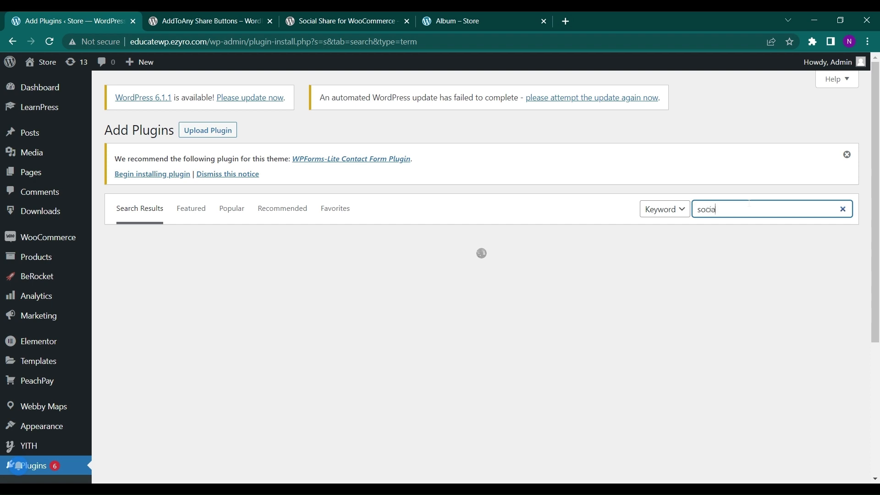
type("l sha")
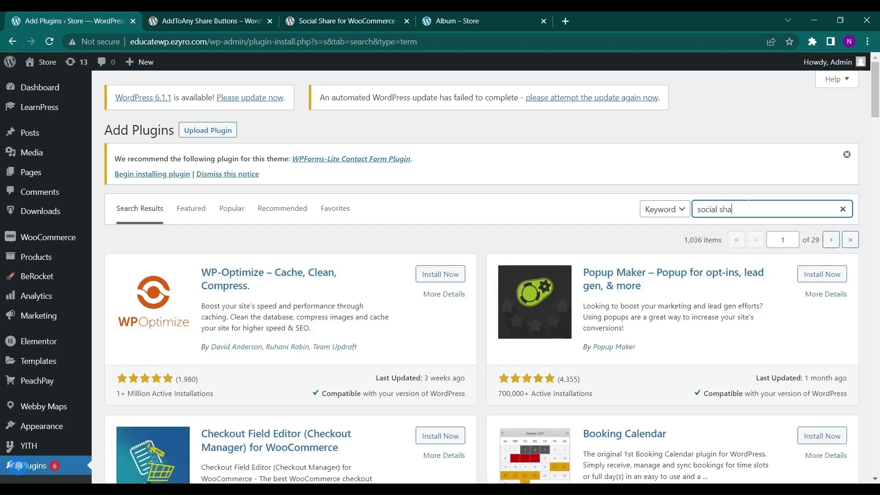
type("re woocommerce")
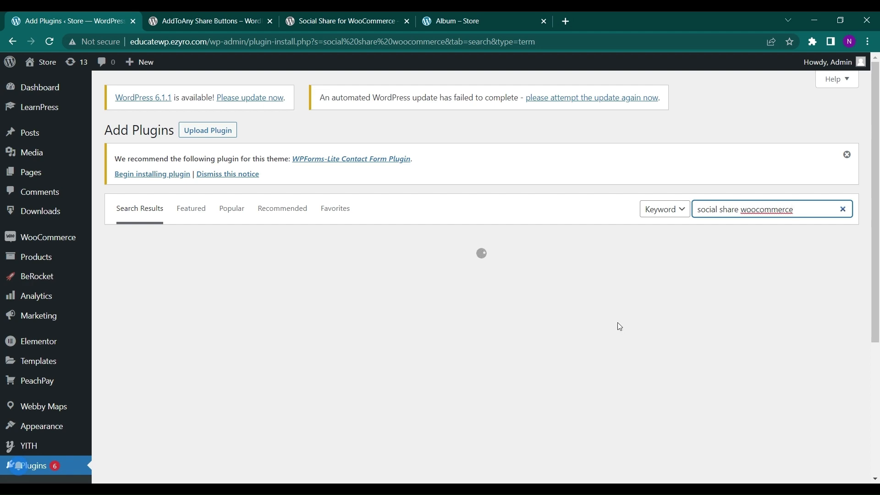
- Look through the plugin search results for Social Share for WooCommerce by WPXtension
scroll(617, 323, "down", 6)
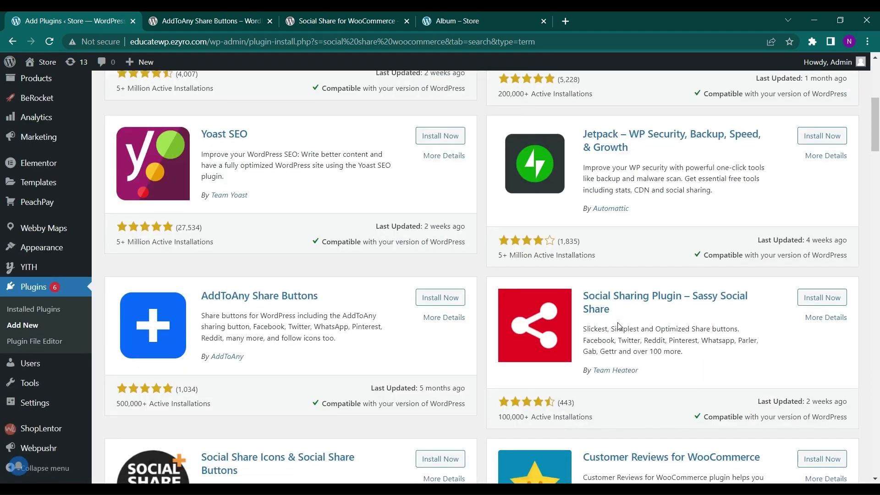
scroll(618, 325, "down", 20)
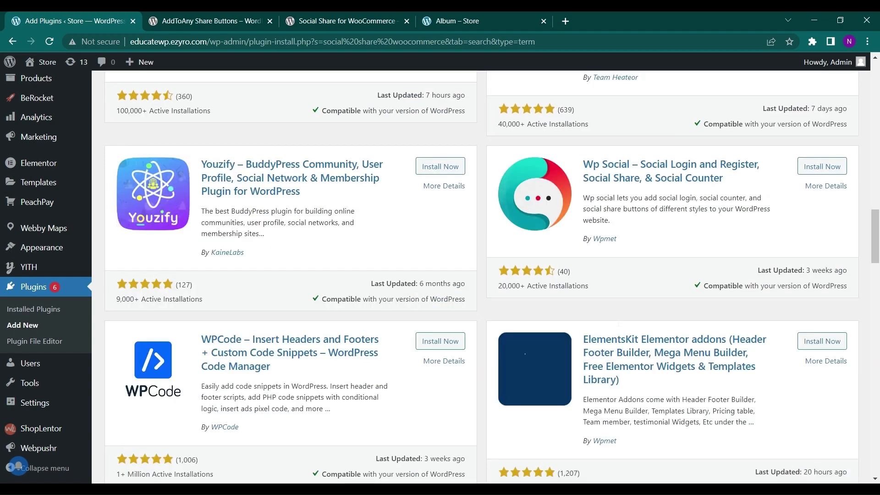
scroll(619, 324, "down", 10)
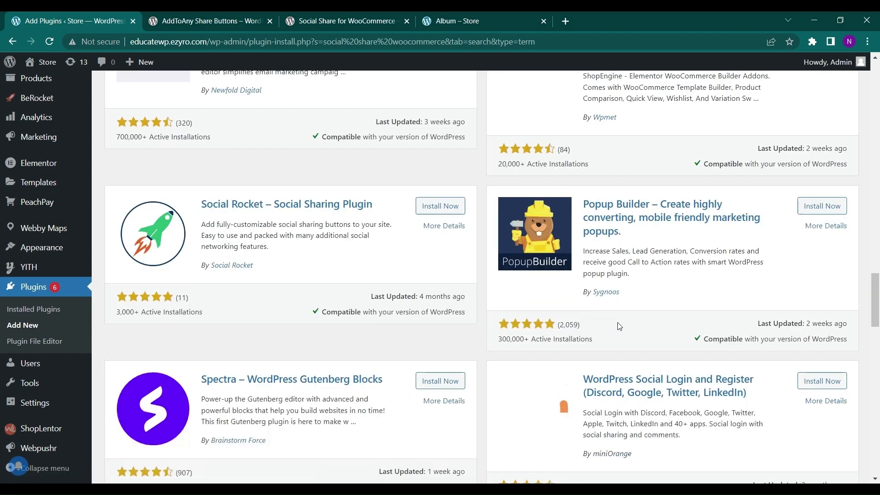
scroll(619, 326, "down", 10)
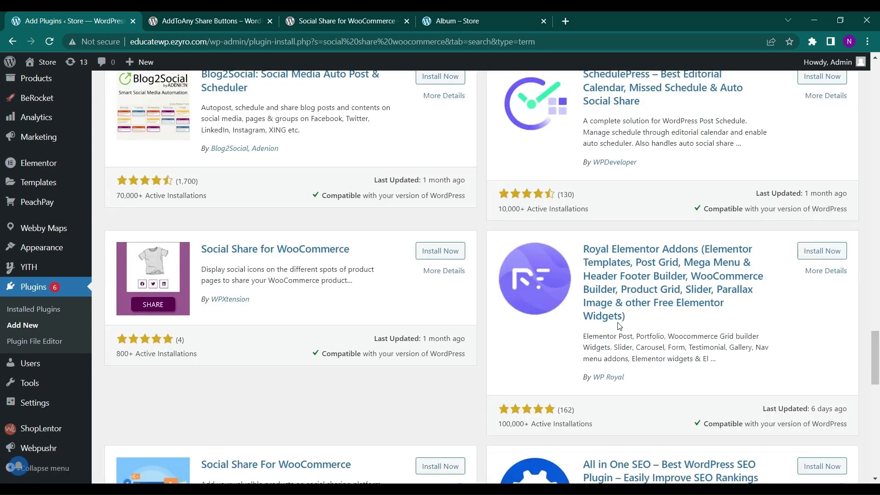
scroll(619, 326, "down", 5)
scroll(619, 326, "up", 2)
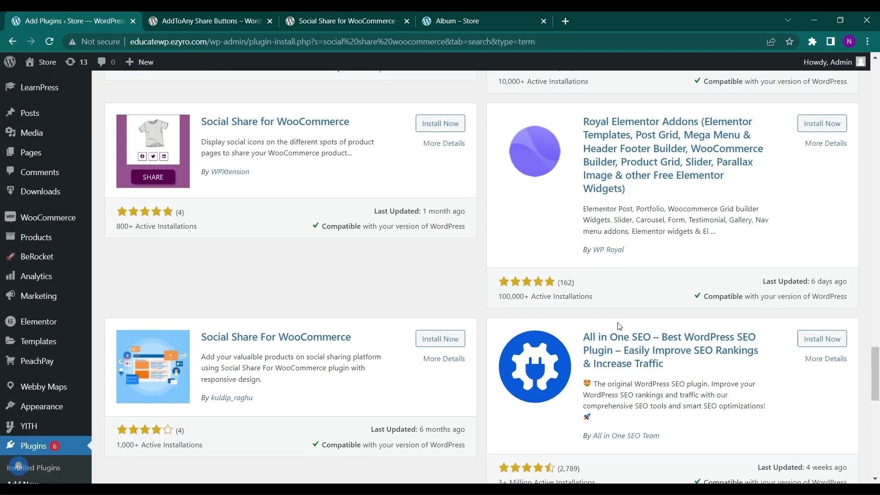
scroll(231, 168, "up", 1)
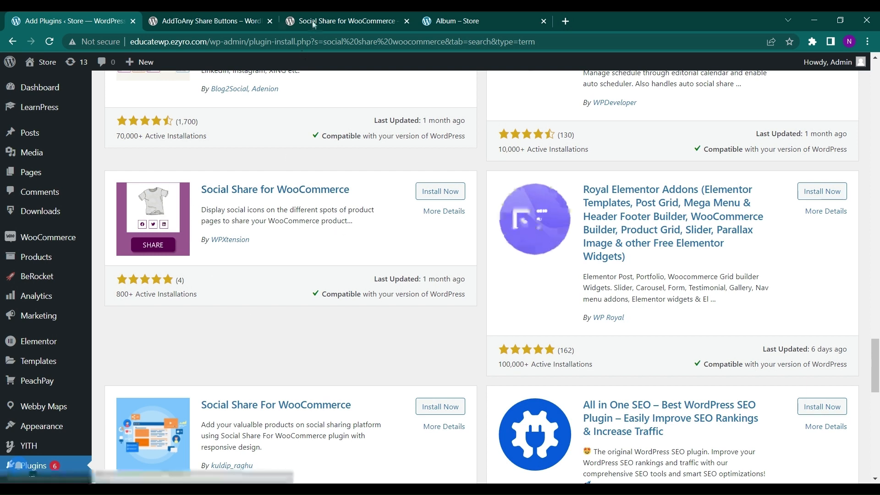
- Review the share buttons on the Album product page and compare the AddToAny and Social Share for WooCommerce plugin pages
left_click(432, 12)
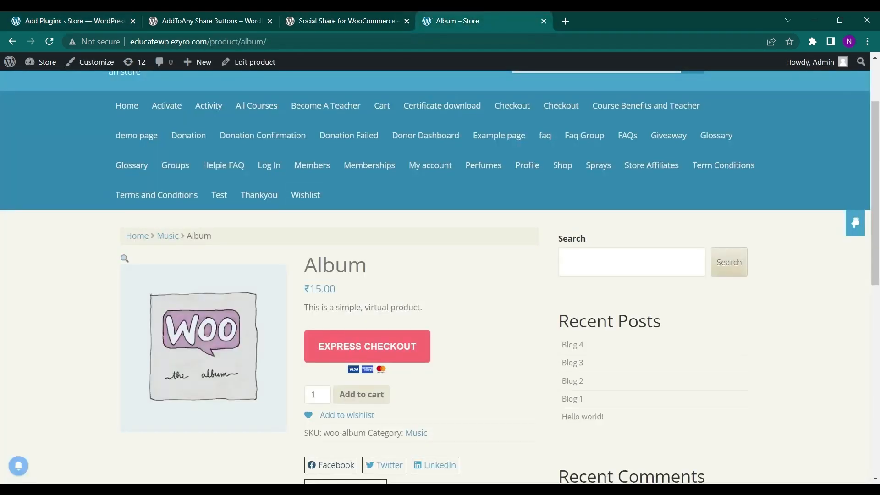
scroll(352, 437, "down", 3)
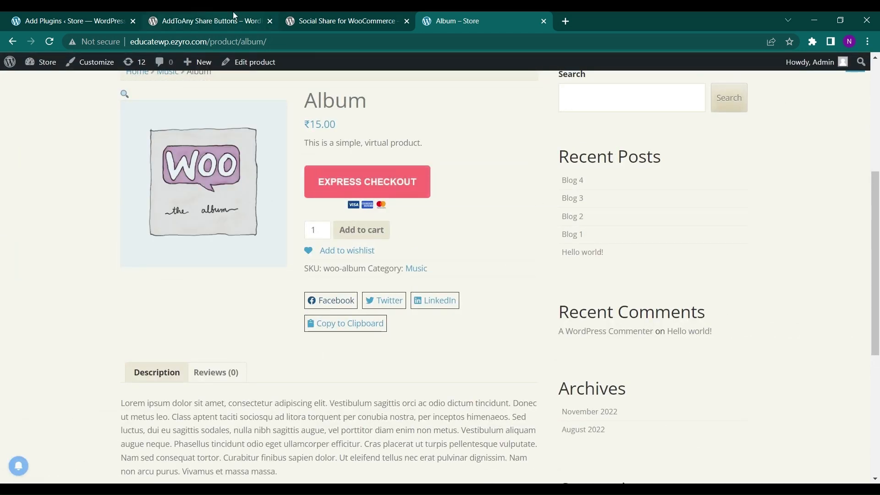
left_click(192, 15)
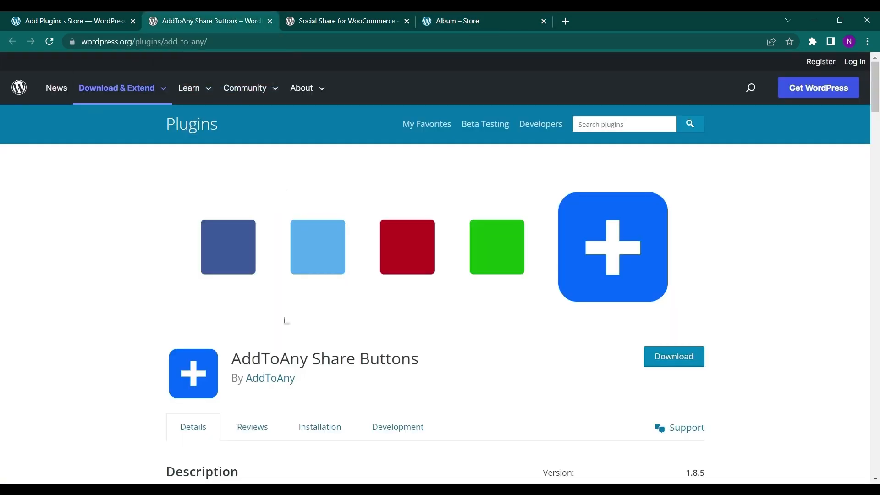
scroll(285, 321, "down", 4)
scroll(285, 321, "up", 2)
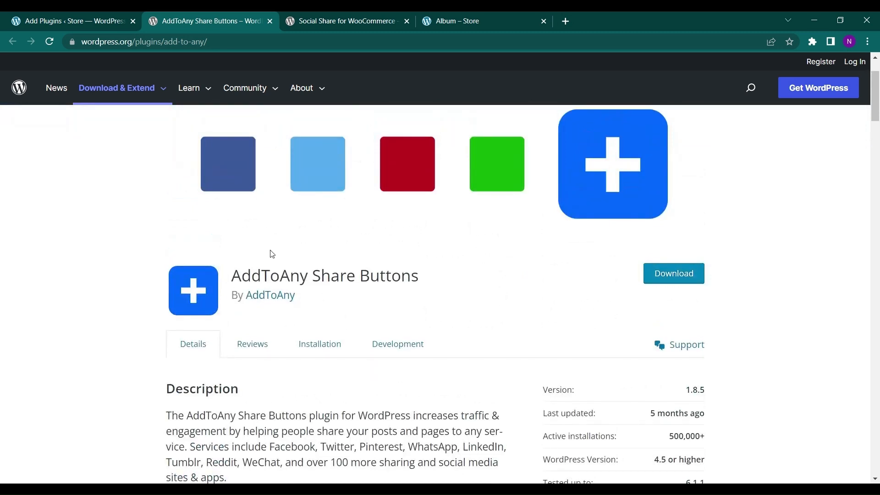
scroll(352, 305, "down", 4)
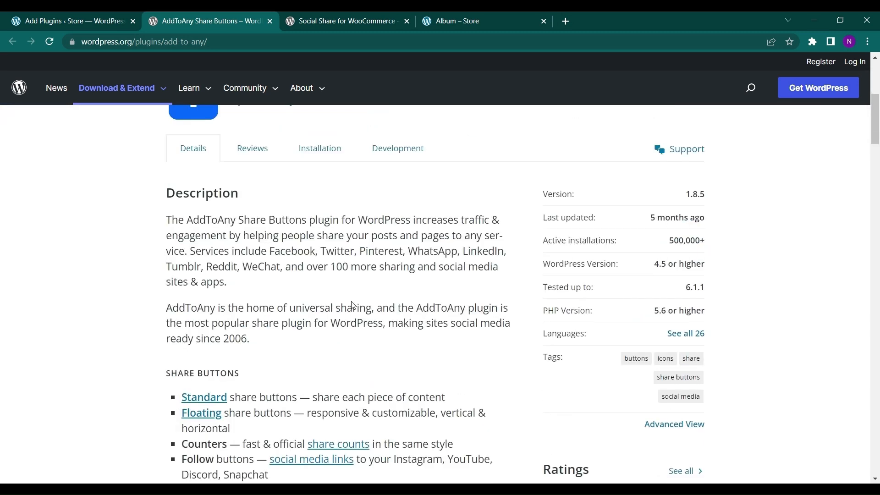
scroll(352, 305, "down", 1)
left_click(301, 16)
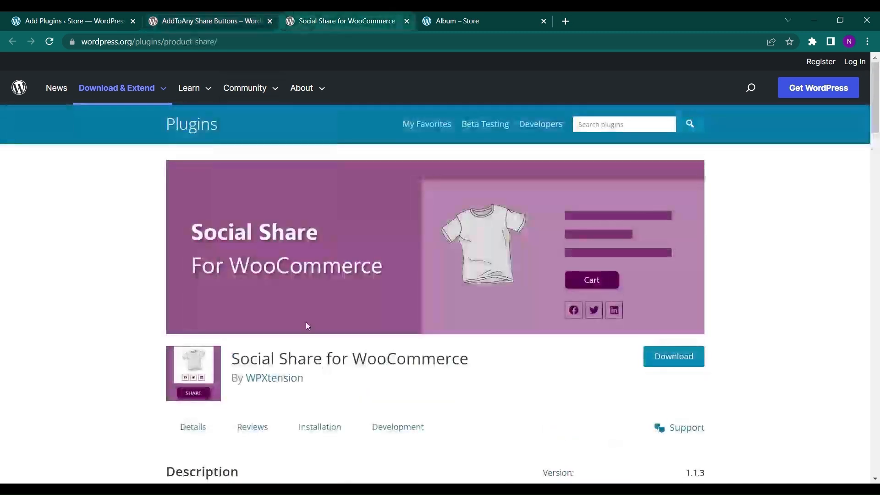
- Install and activate the Social Share for WooCommerce plugin by WPXtension from the dashboard's search results
left_click(7, 15)
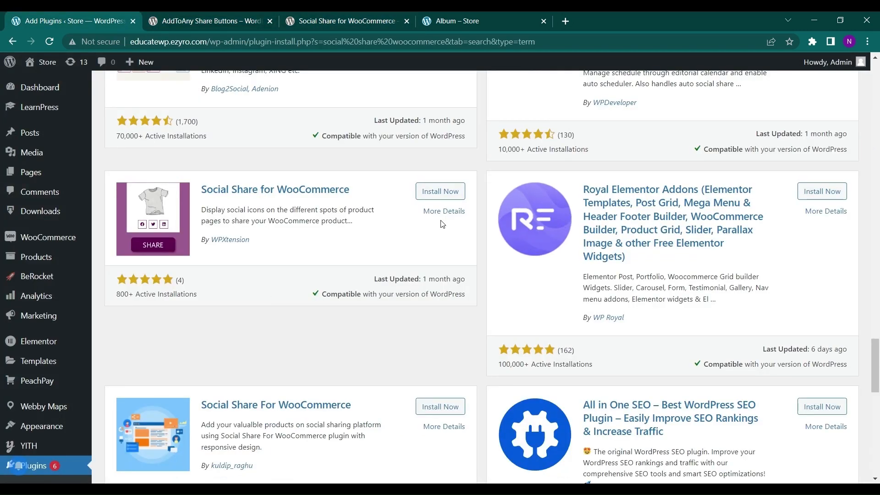
left_click(429, 192)
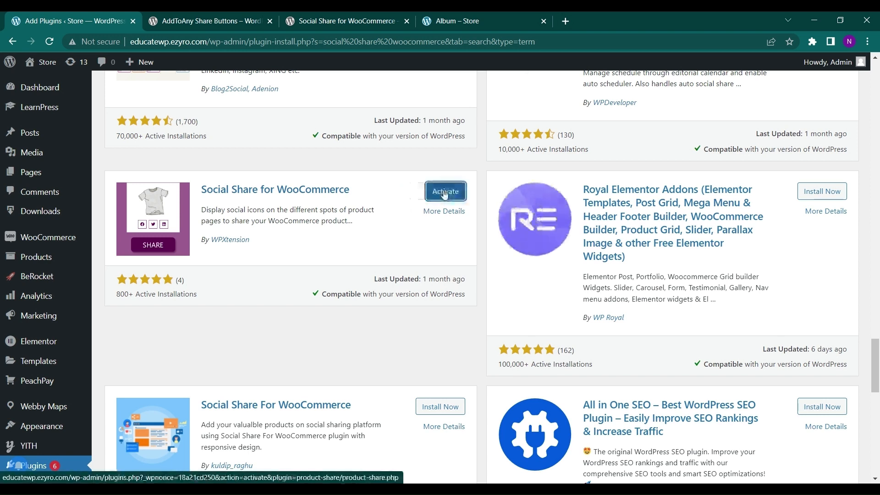
left_click(443, 192)
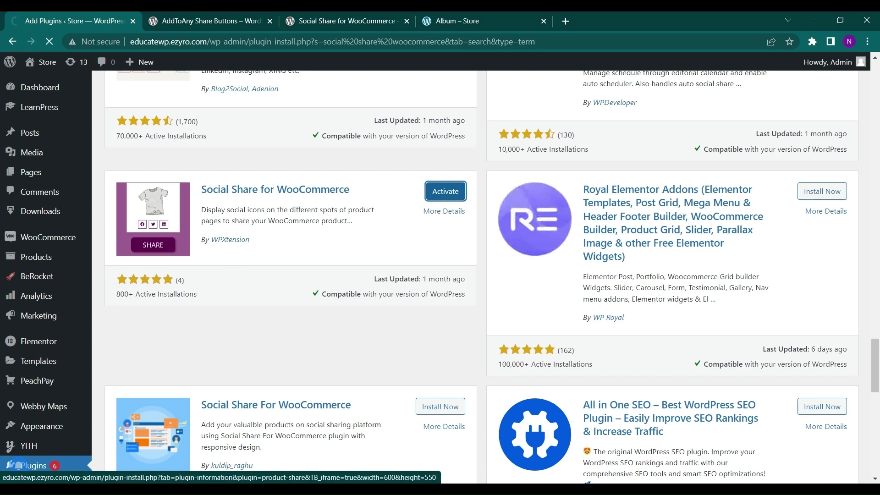
- Open the settings of the Social Share for WooCommerce plugin from the list of installed plugins
scroll(264, 280, "down", 5)
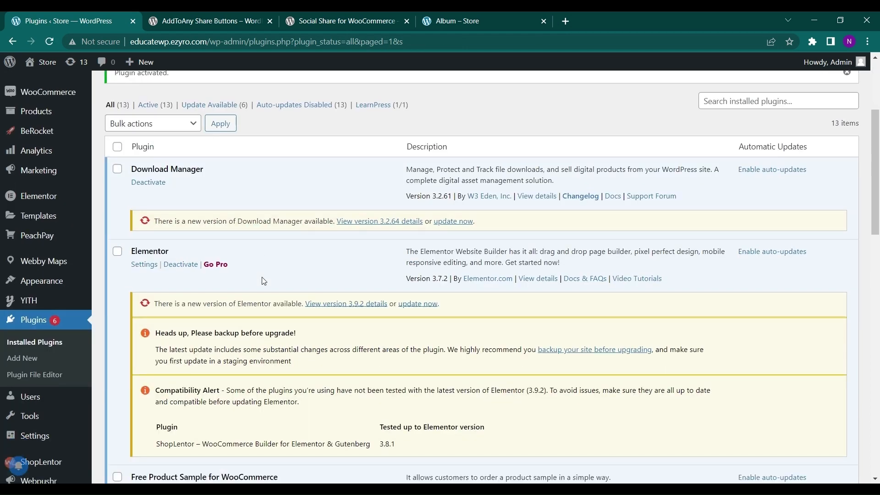
scroll(264, 281, "down", 3)
scroll(159, 332, "down", 7)
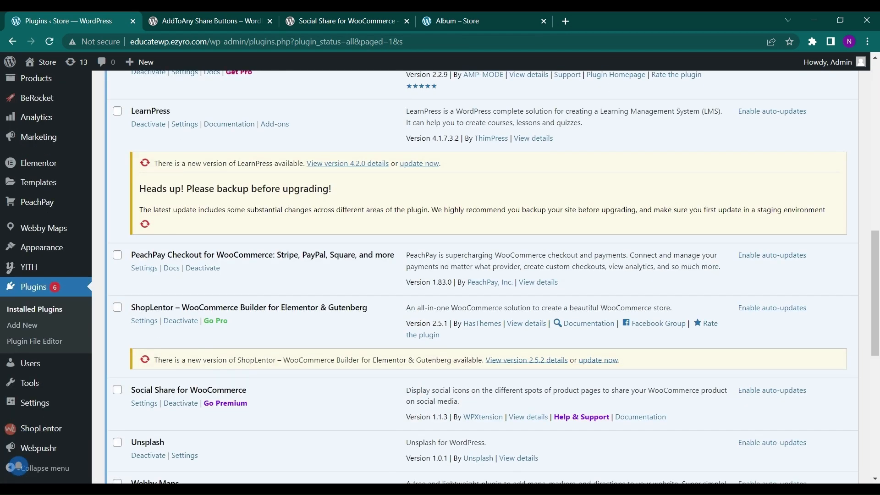
scroll(200, 366, "down", 5)
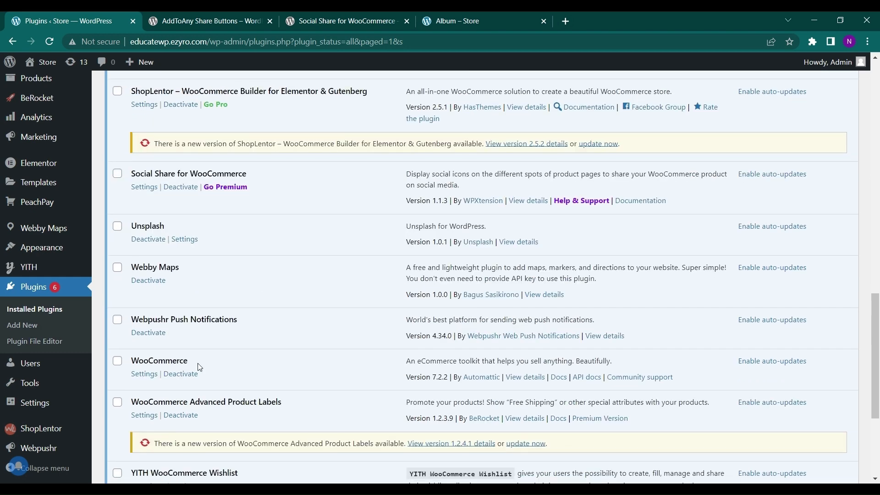
scroll(200, 367, "down", 4)
scroll(200, 367, "up", 5)
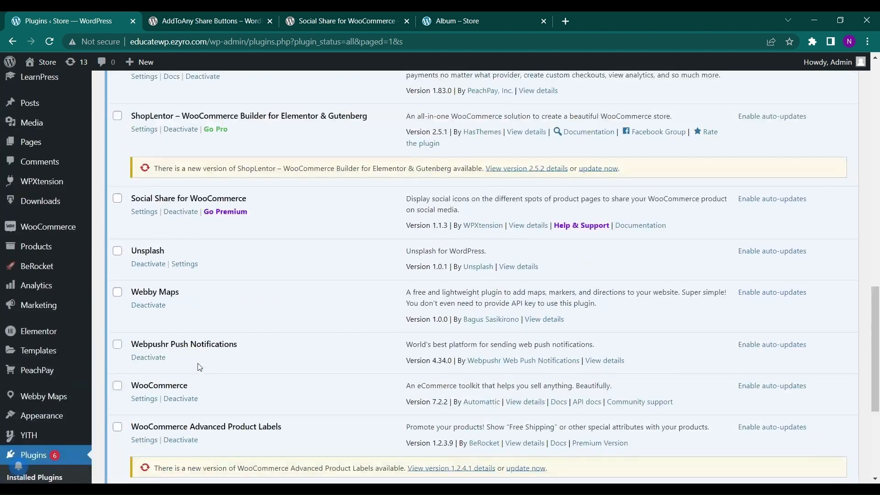
scroll(200, 367, "up", 2)
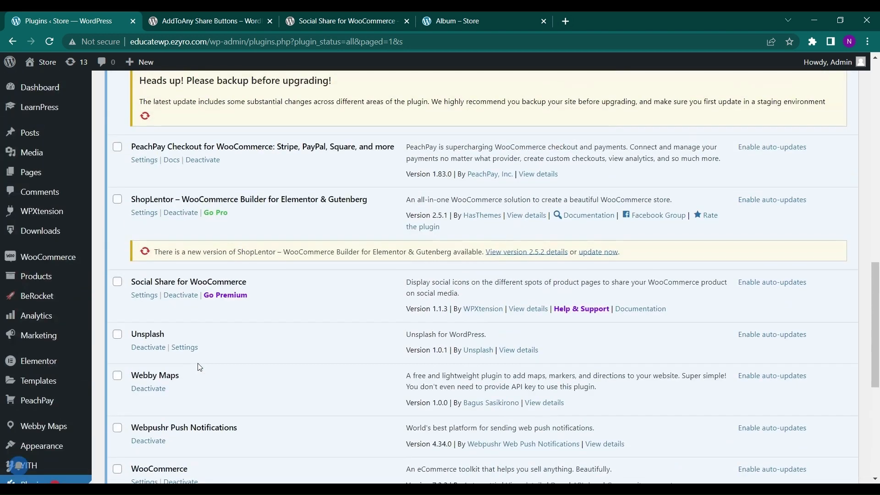
left_click(144, 295)
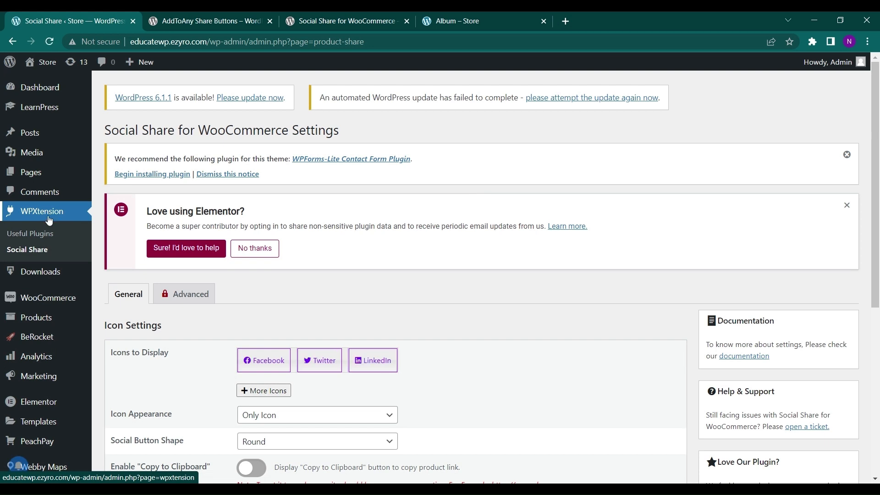
- Look over the plugin's general settings and add WhatsApp to the icons to display
scroll(48, 220, "down", 2)
scroll(46, 218, "up", 1)
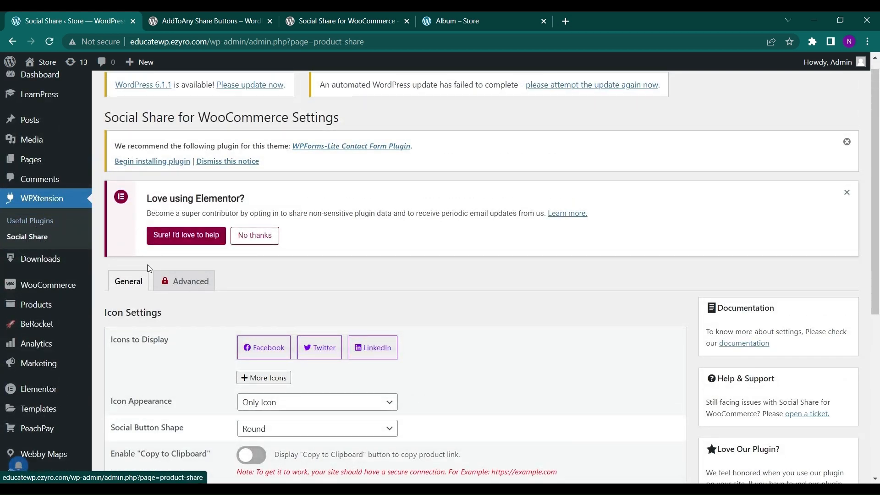
scroll(148, 266, "down", 1)
scroll(147, 265, "down", 2)
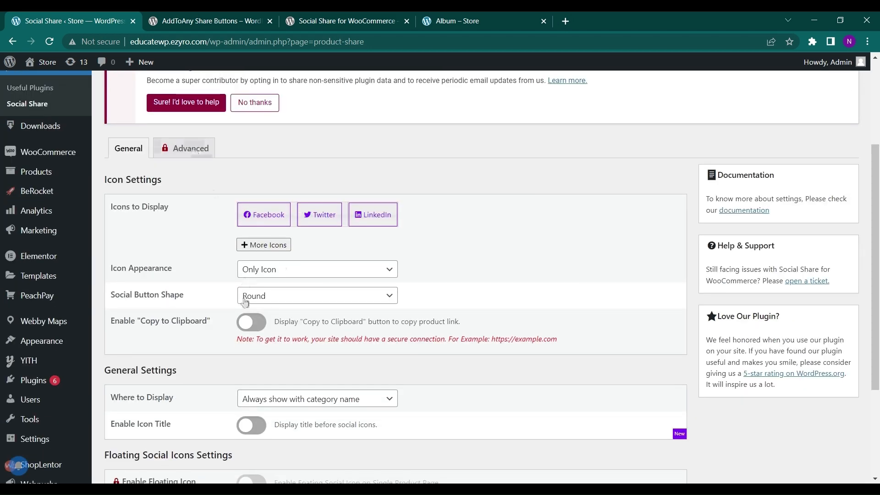
scroll(246, 304, "down", 3)
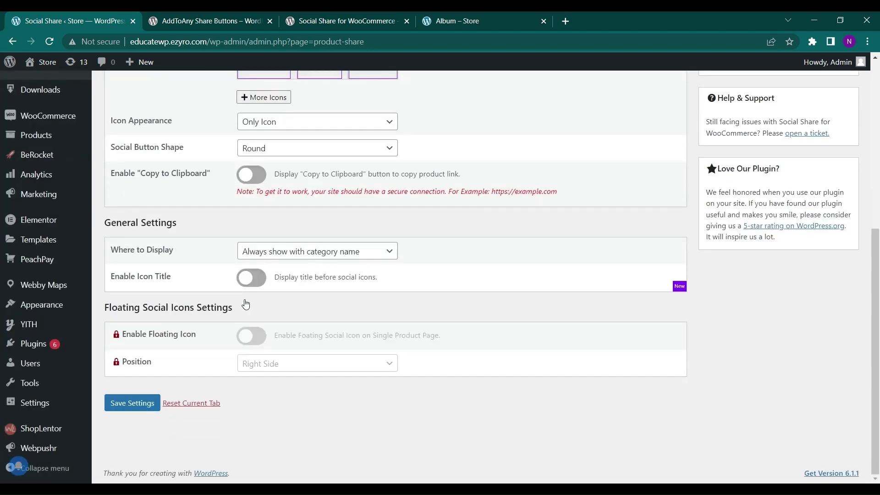
scroll(246, 304, "up", 3)
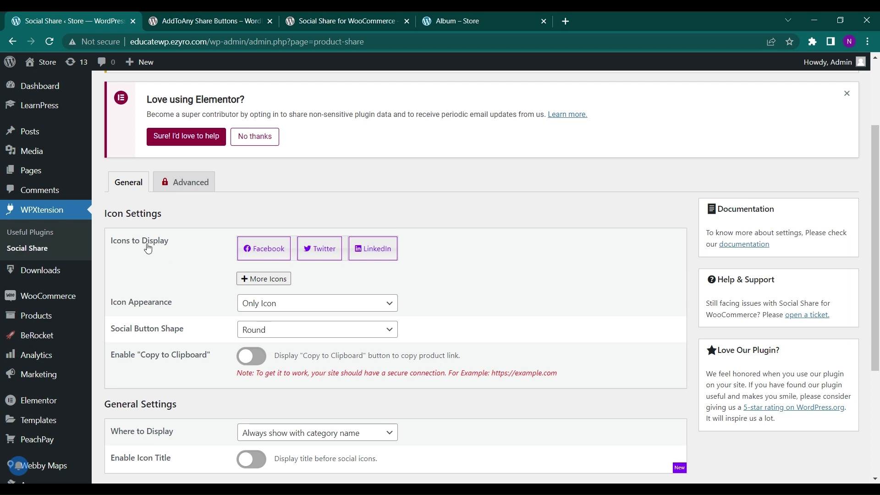
scroll(318, 274, "down", 1)
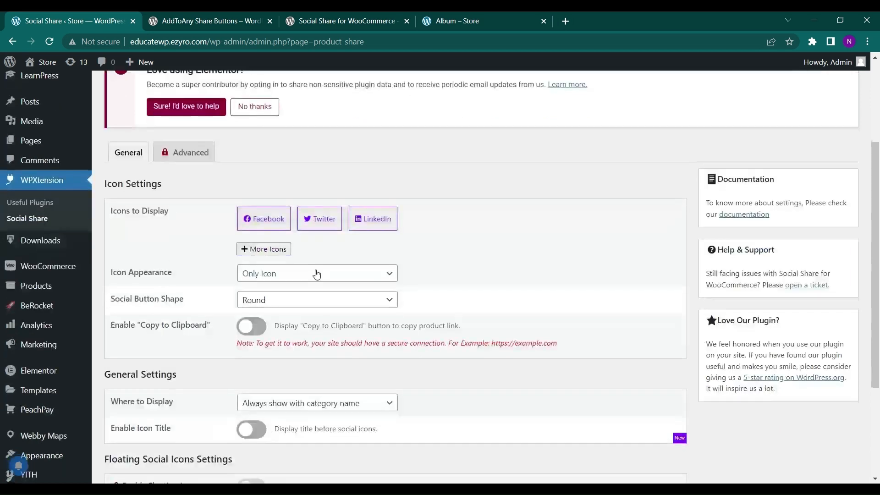
left_click(273, 250)
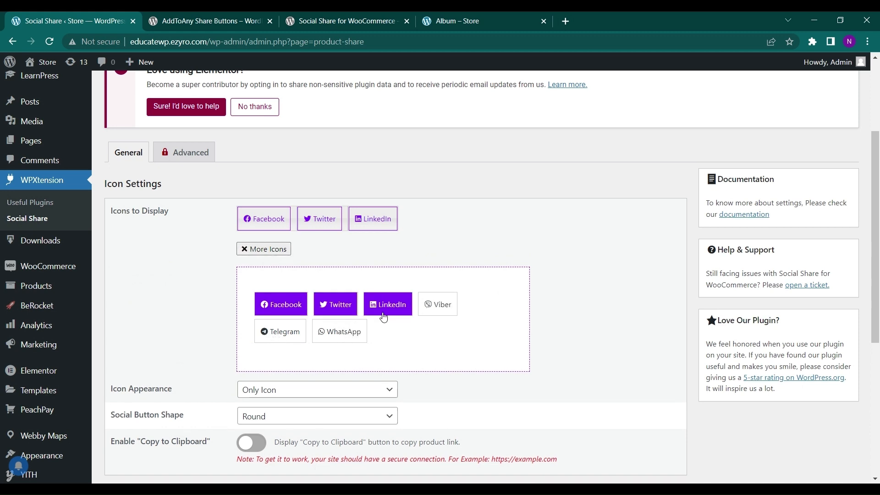
left_click(355, 333)
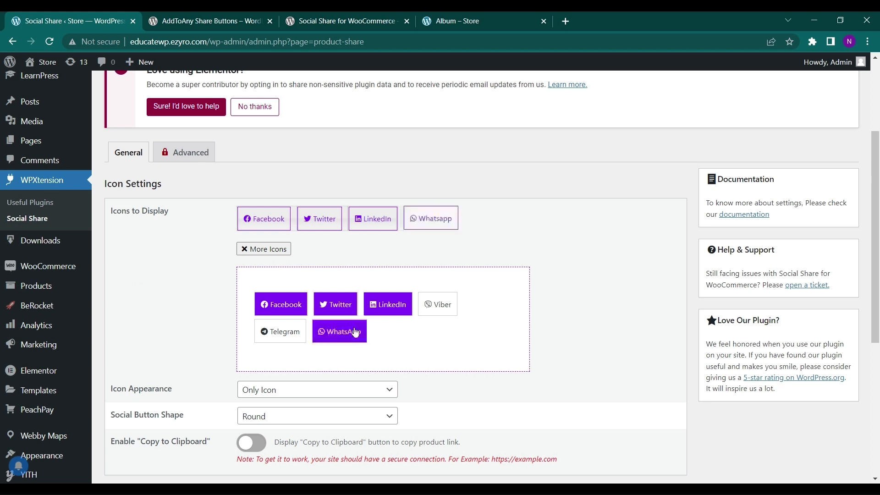
- Set the icon appearance to Icon with text and the social button shape to Square
scroll(215, 318, "down", 3)
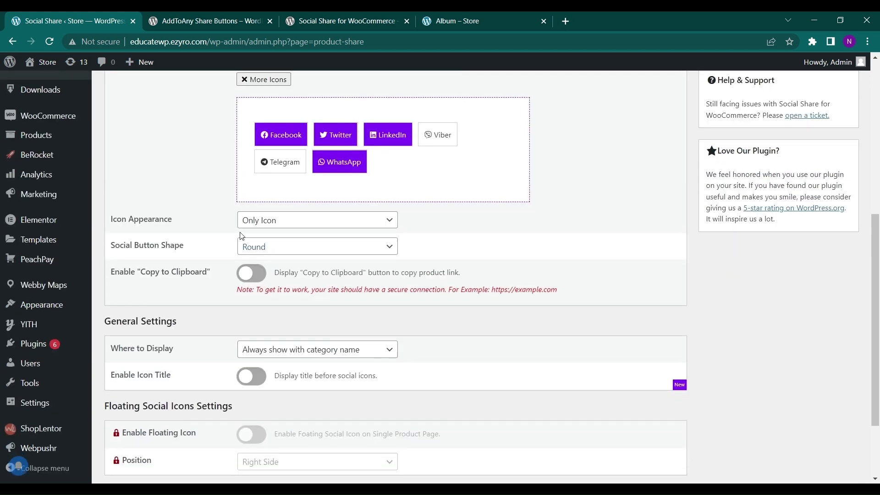
left_click(324, 223)
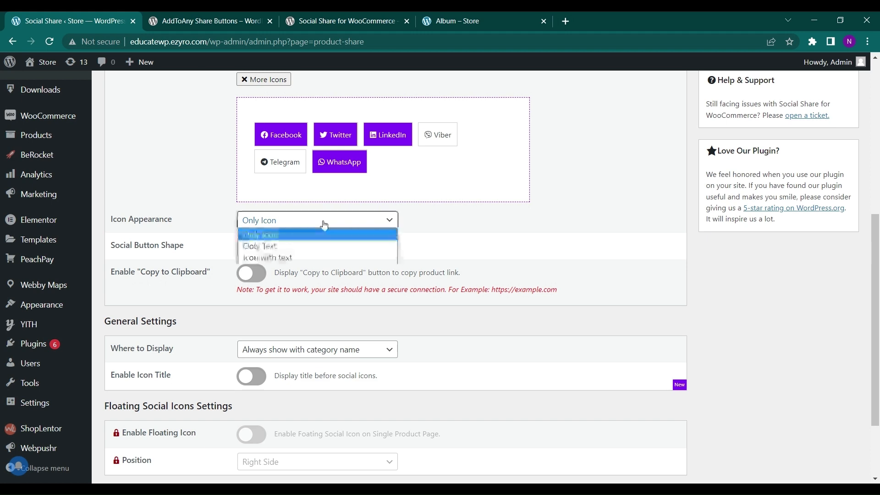
left_click(304, 257)
scroll(280, 266, "down", 2)
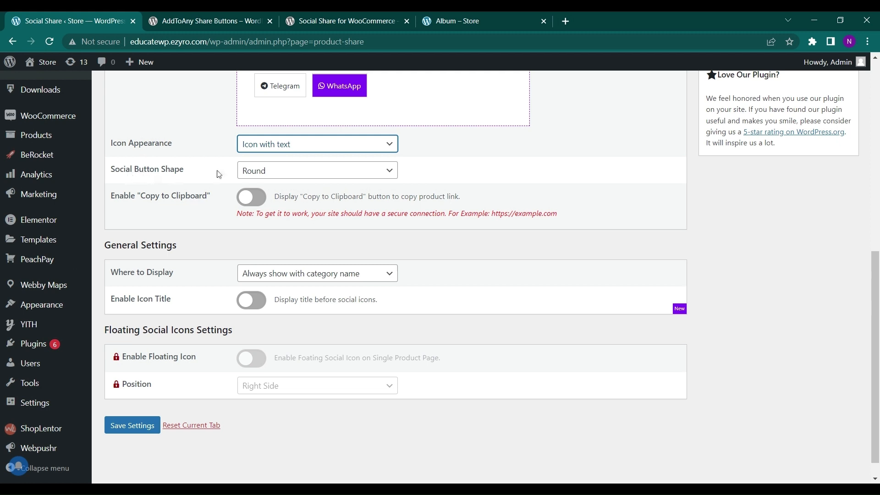
left_click(274, 177)
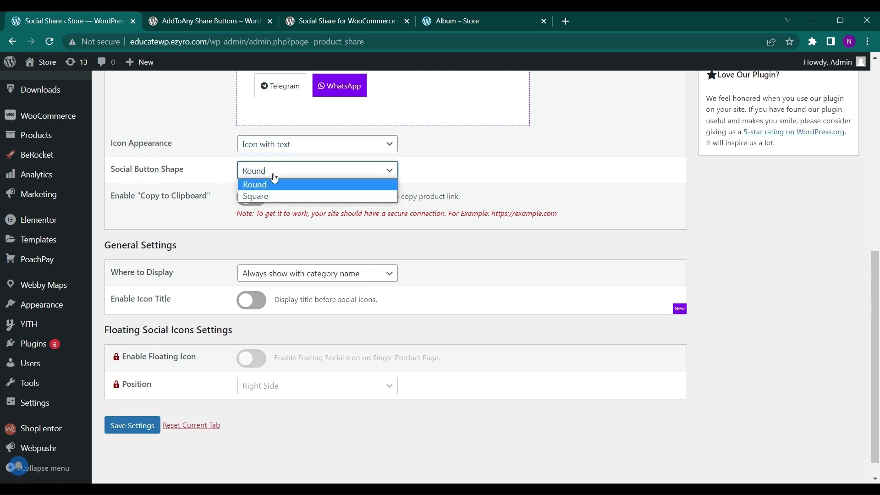
left_click(275, 196)
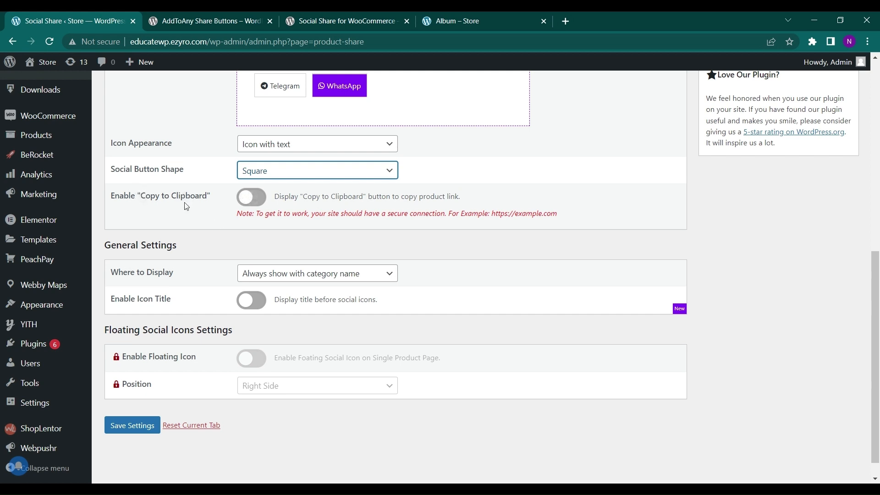
- Enable the Copy to Clipboard button and keep the display location at Always show with category name
left_click(262, 202)
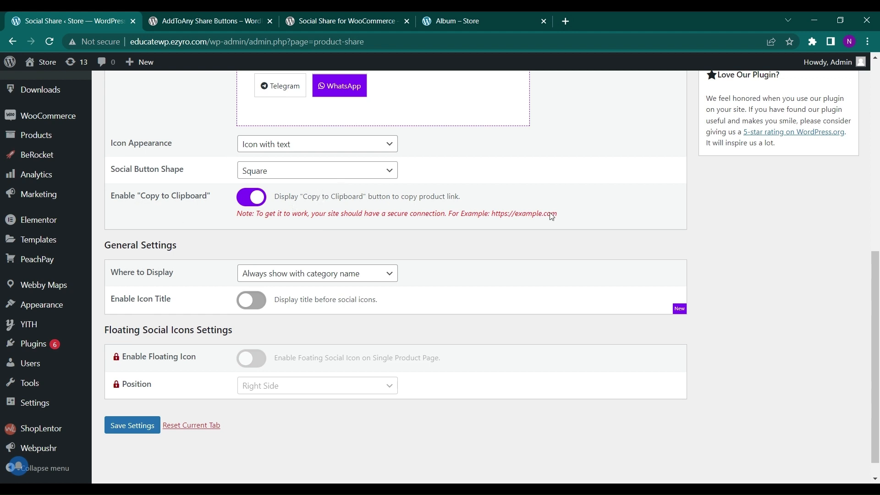
scroll(488, 213, "up", 5)
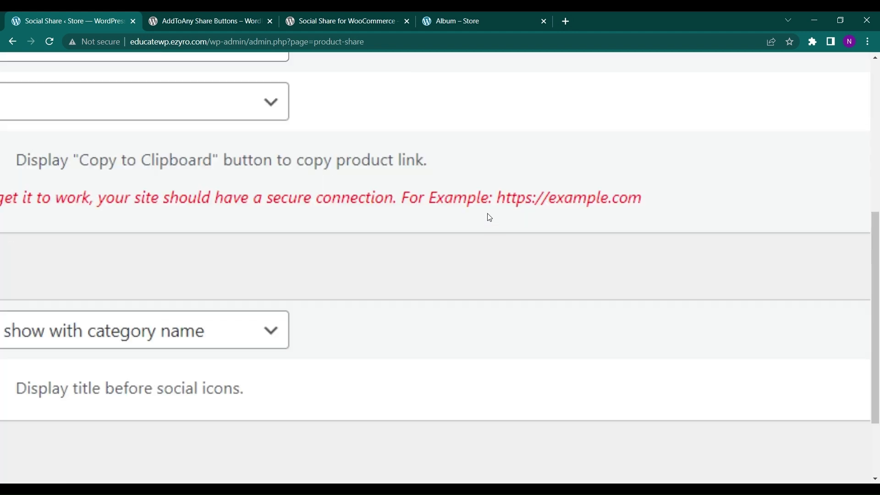
scroll(489, 217, "down", 5)
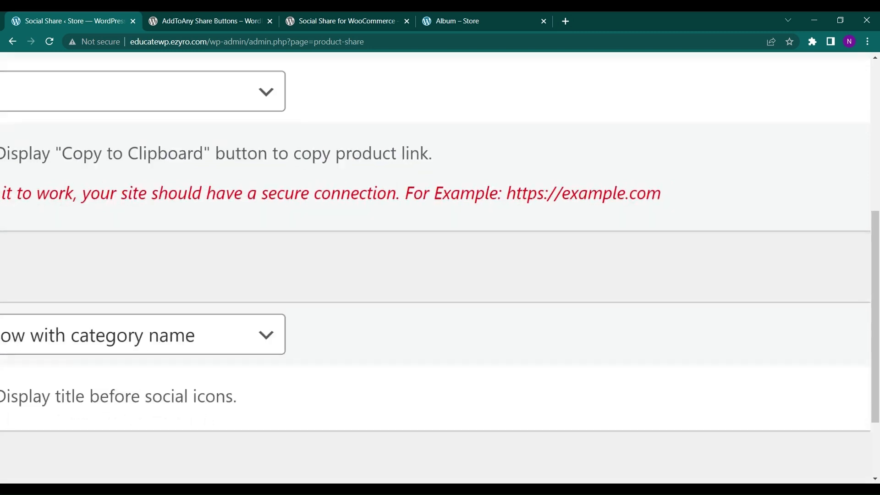
scroll(256, 328, "down", 1)
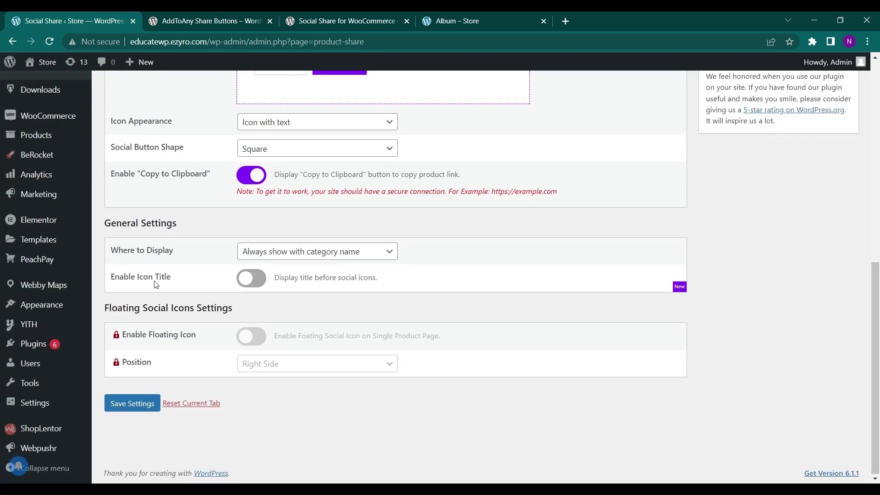
left_click(293, 256)
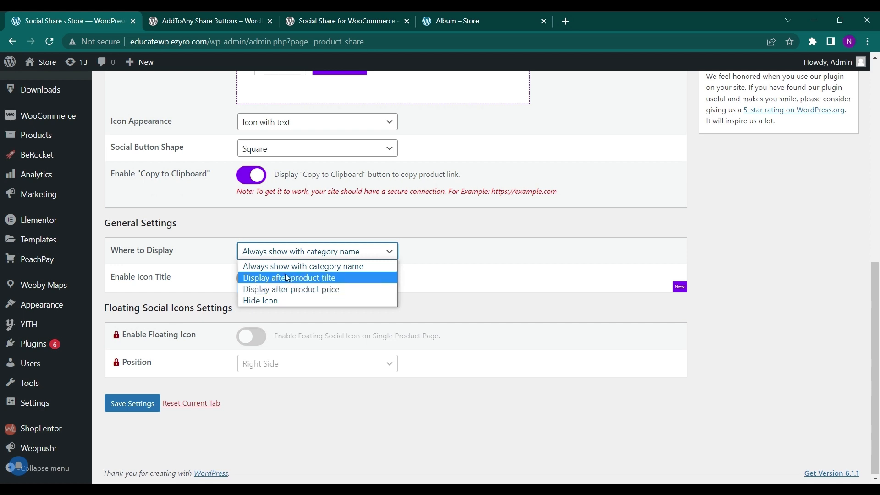
left_click(336, 254)
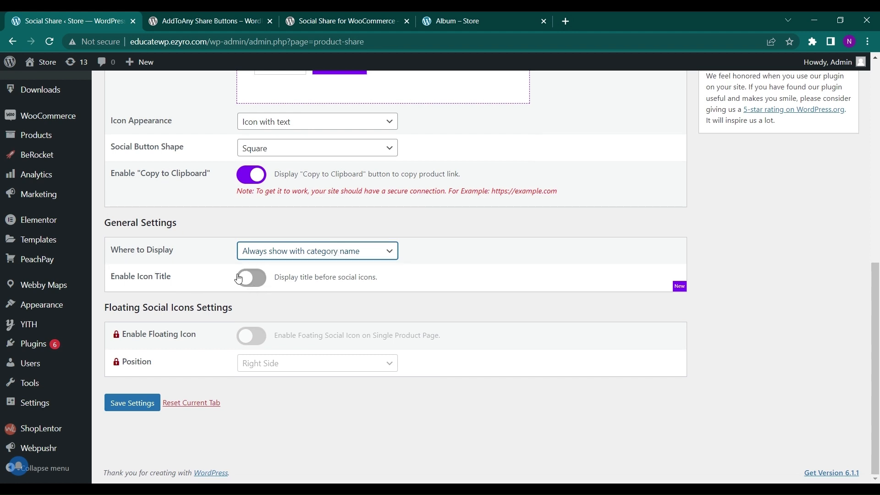
- Enable the icon title before the social icons and save the plugin's general settings
left_click(243, 282)
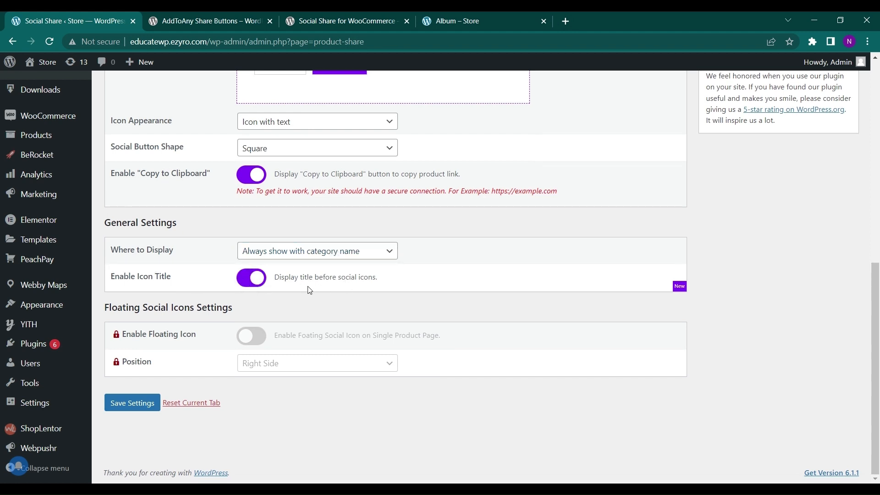
scroll(310, 290, "up", 1)
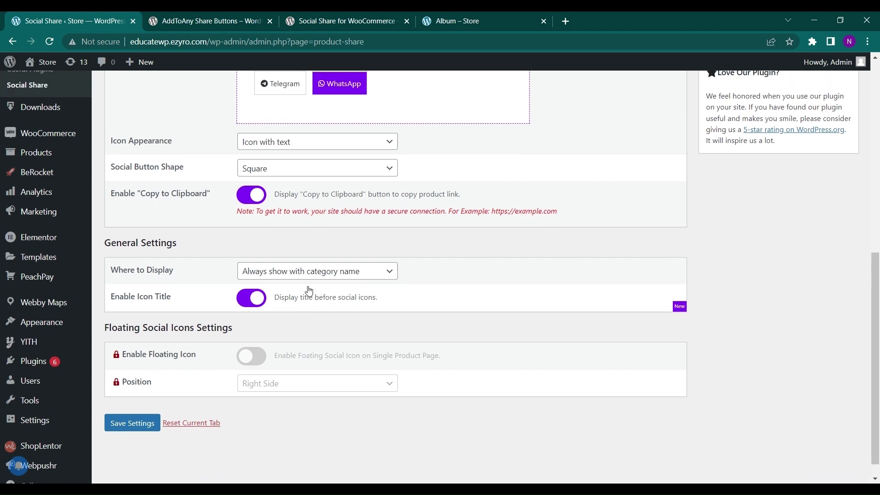
left_click(131, 424)
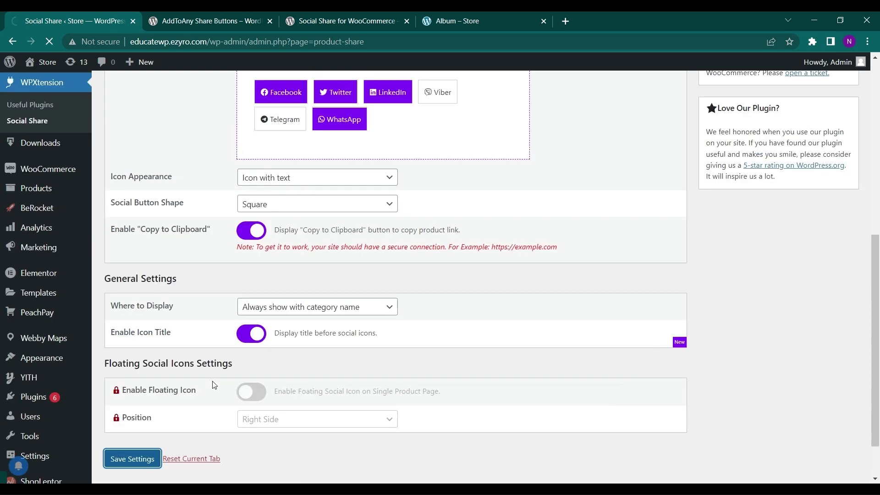
scroll(215, 385, "down", 1)
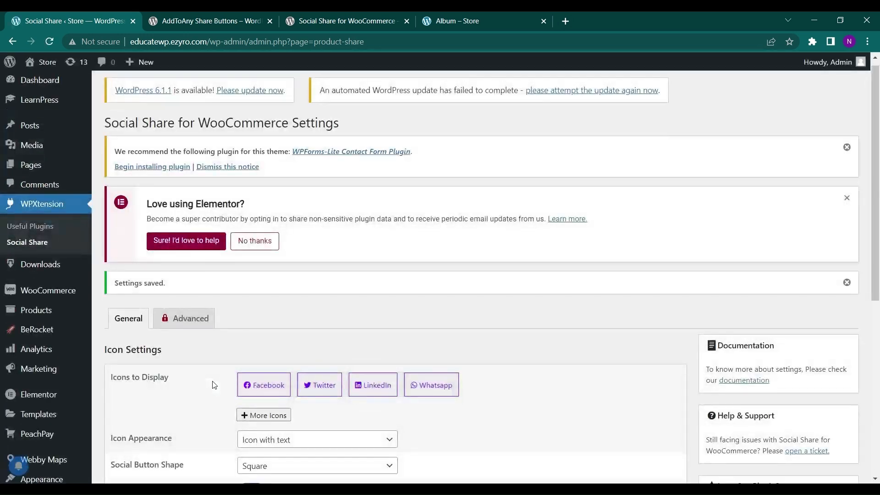
- Examine the locked Advanced settings for the icon title style, basic style and hover style
left_click(169, 266)
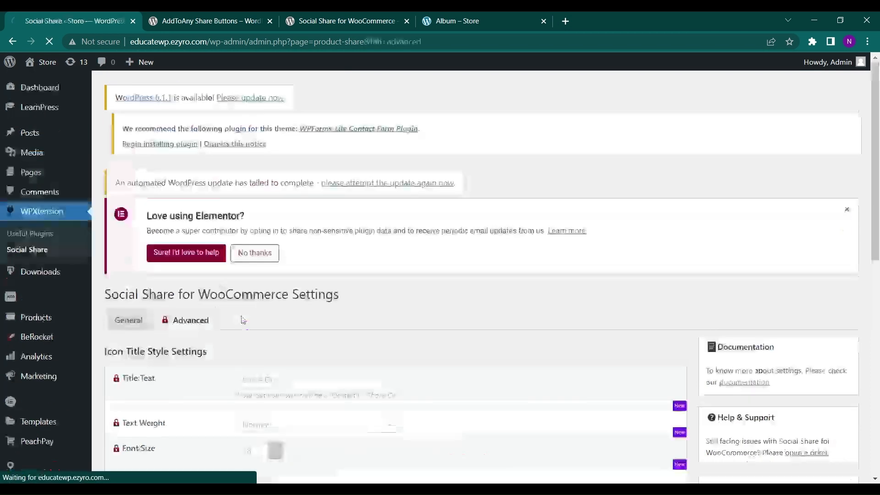
scroll(238, 312, "down", 3)
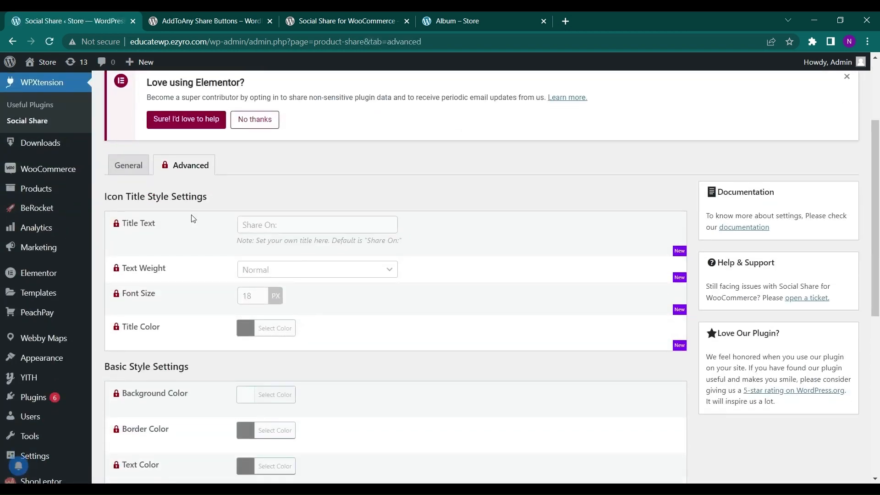
scroll(233, 265, "down", 2)
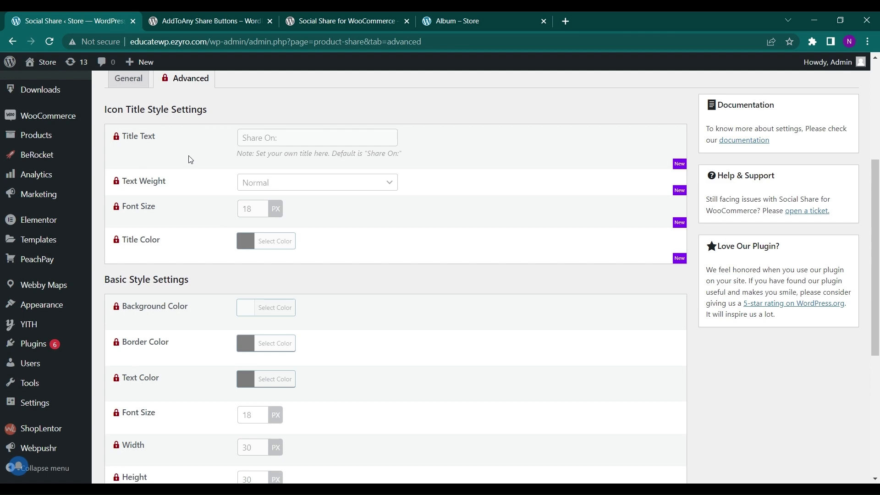
scroll(176, 263, "down", 3)
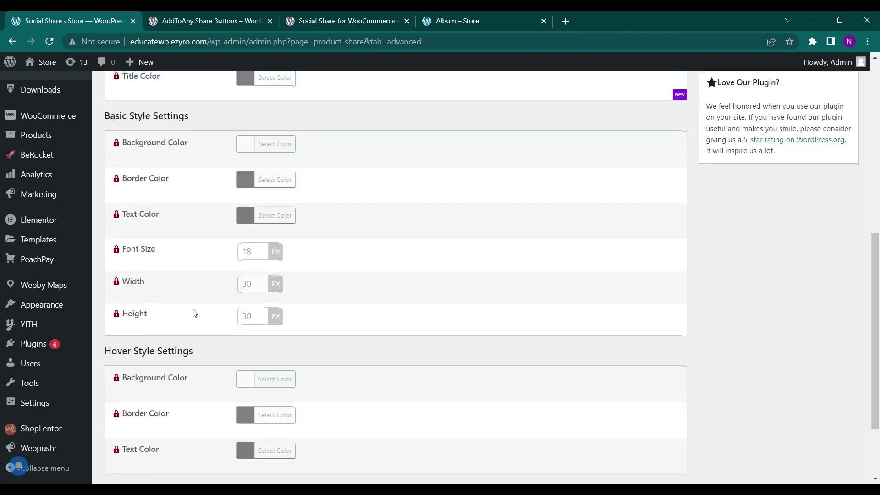
scroll(193, 312, "down", 2)
scroll(196, 327, "up", 4)
scroll(196, 326, "up", 5)
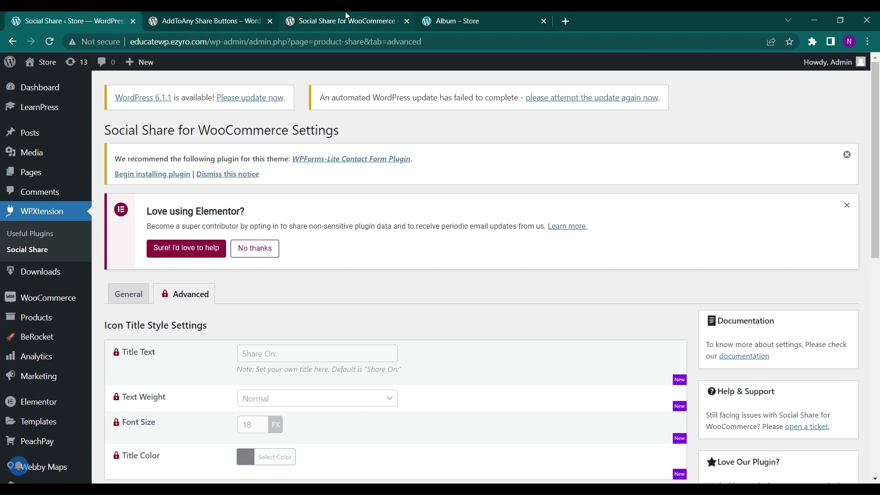
- Reload the Album product page in the store and check the share buttons shown below the product category
left_click(329, 12)
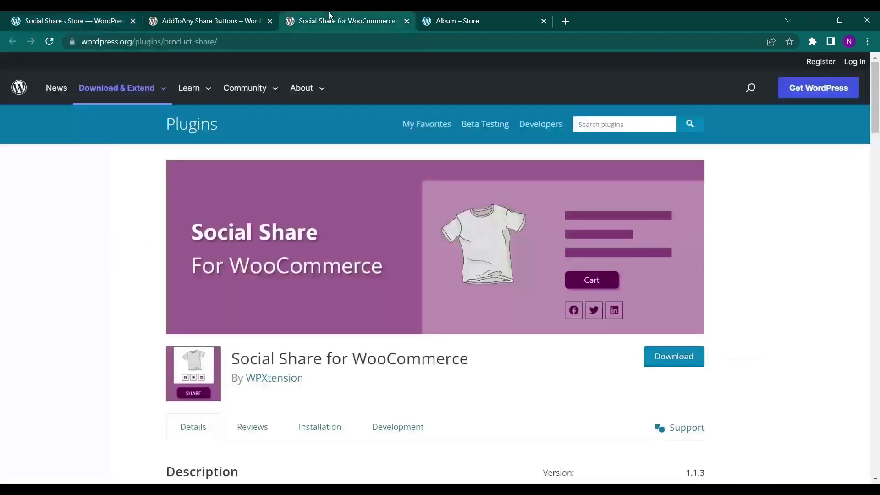
left_click(469, 12)
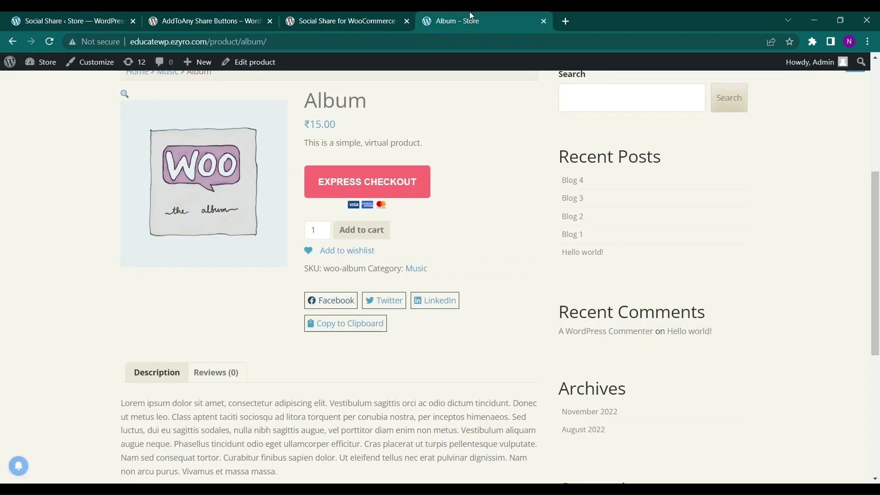
left_click(45, 48)
scroll(412, 305, "down", 1)
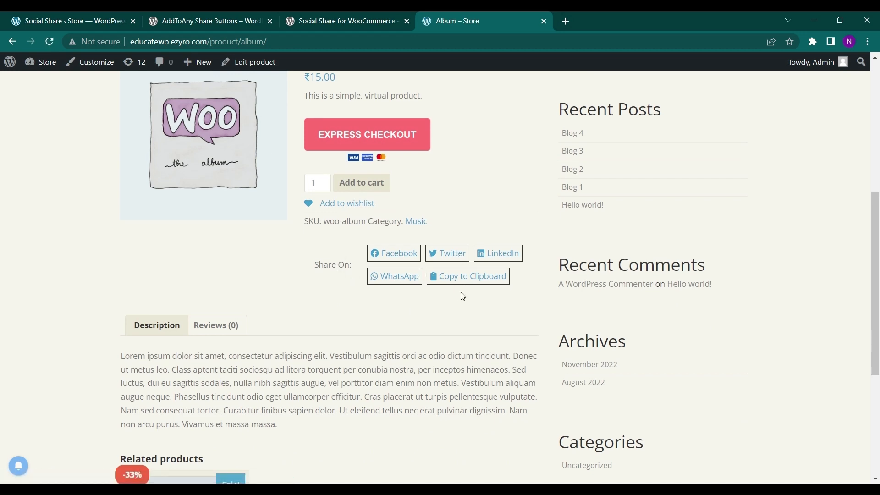
scroll(463, 296, "up", 6)
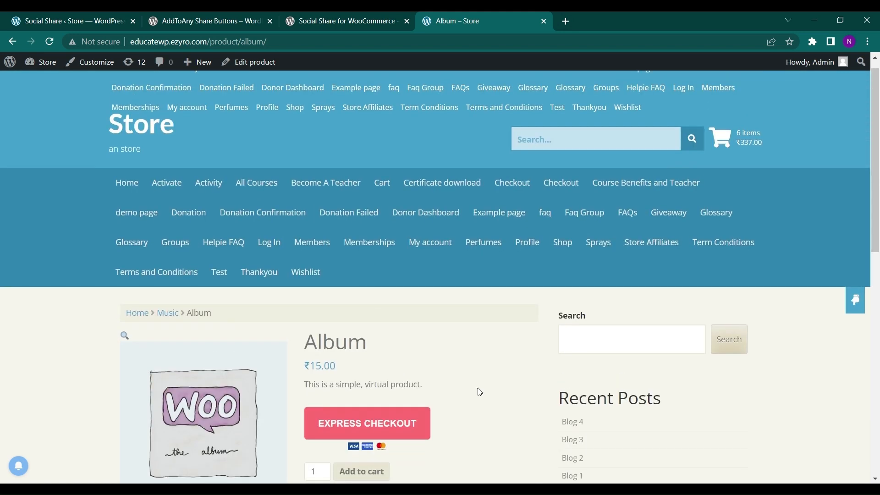
scroll(480, 392, "down", 4)
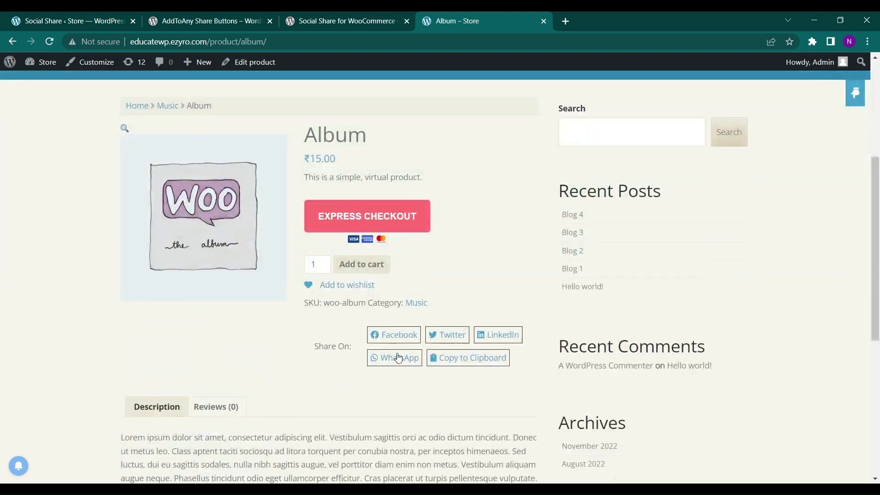
- Test the WhatsApp share button on the Album page, close the sharing page it opens, and review the product's share buttons
left_click(397, 358)
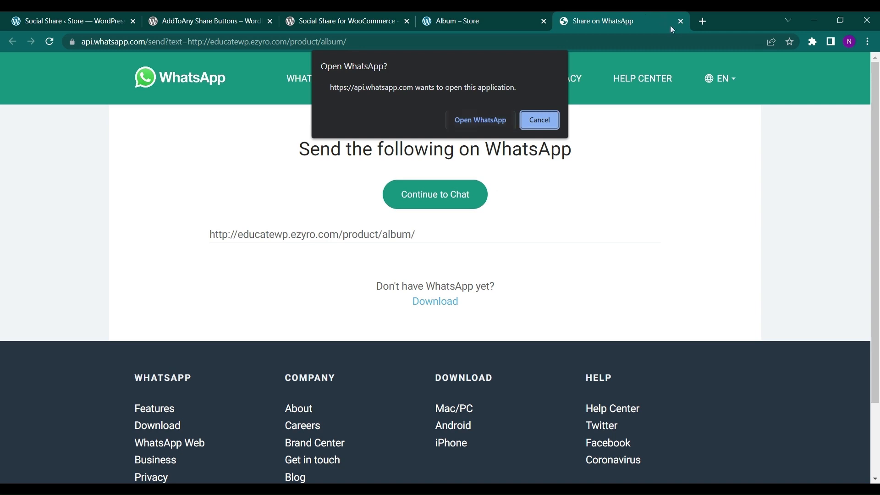
left_click(681, 21)
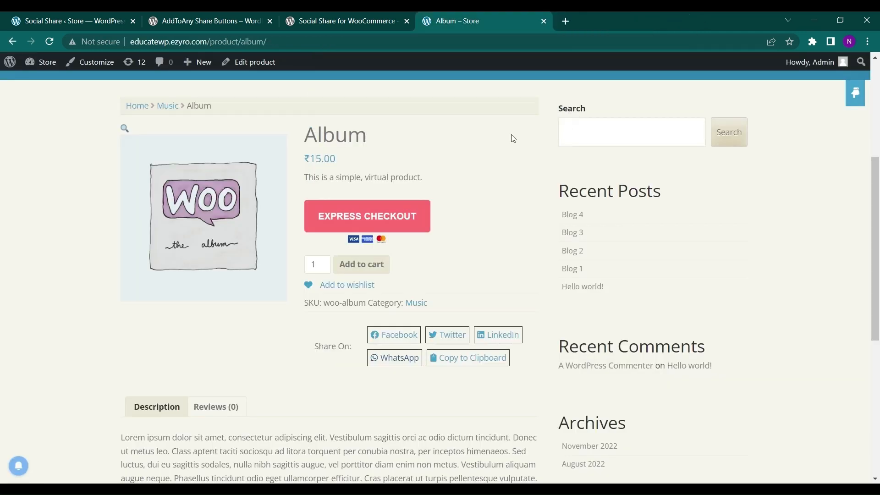
scroll(485, 224, "up", 2)
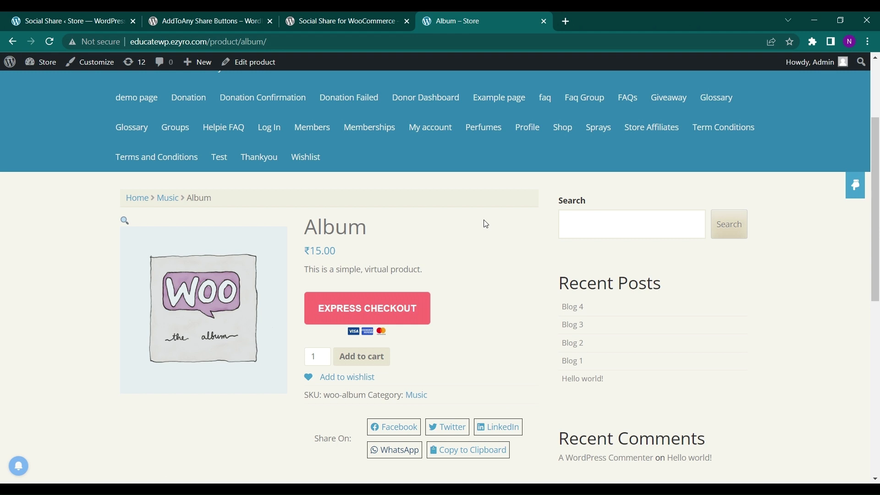
scroll(485, 224, "down", 3)
scroll(485, 224, "up", 2)
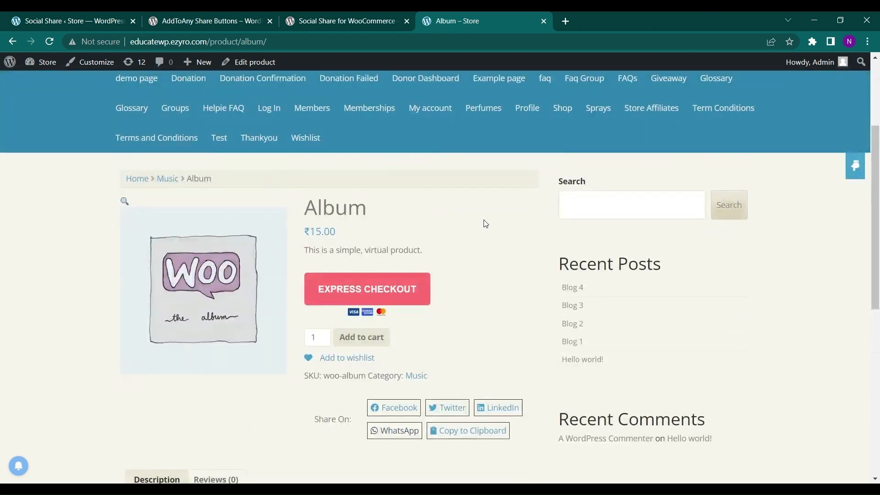
scroll(486, 224, "down", 1)
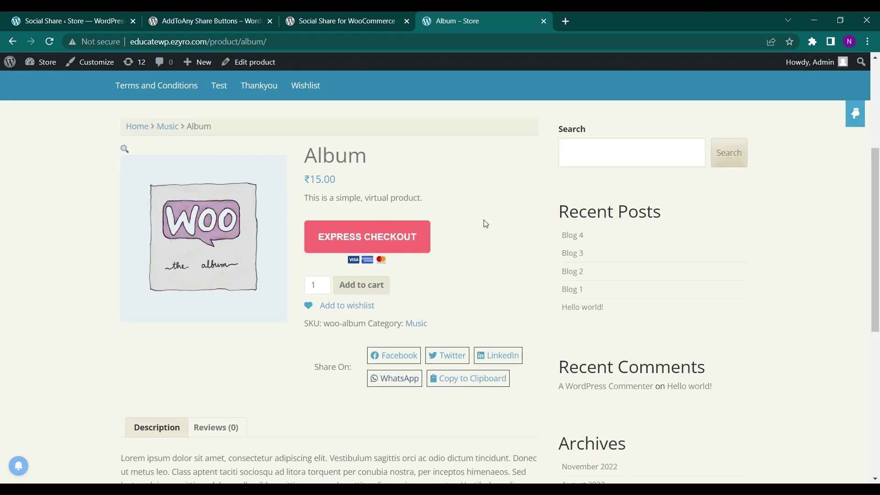
scroll(486, 224, "down", 1)
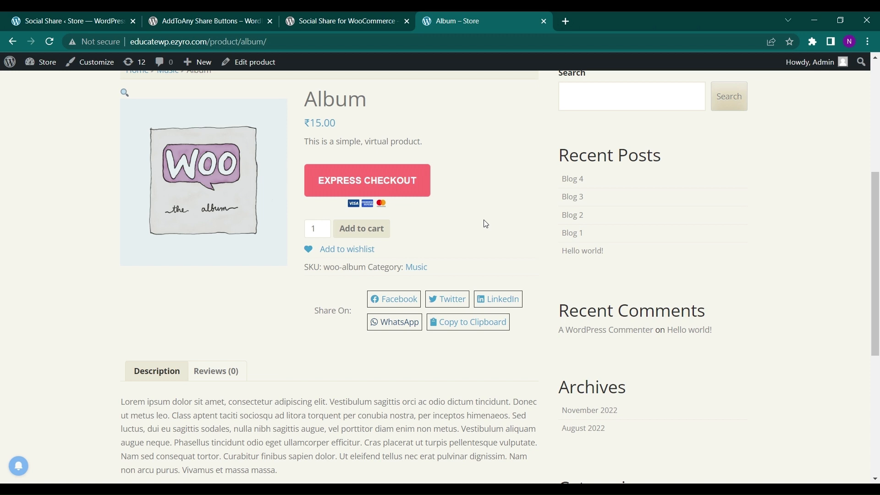
scroll(485, 223, "up", 1)
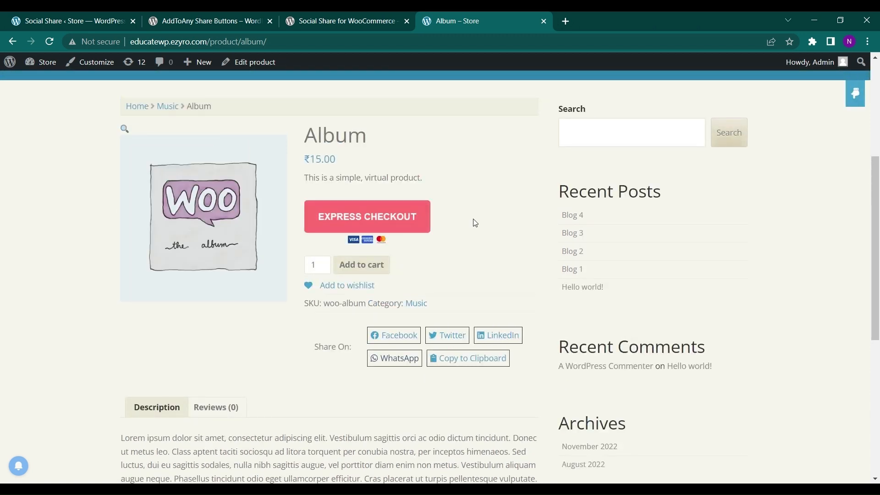
scroll(475, 223, "up", 5)
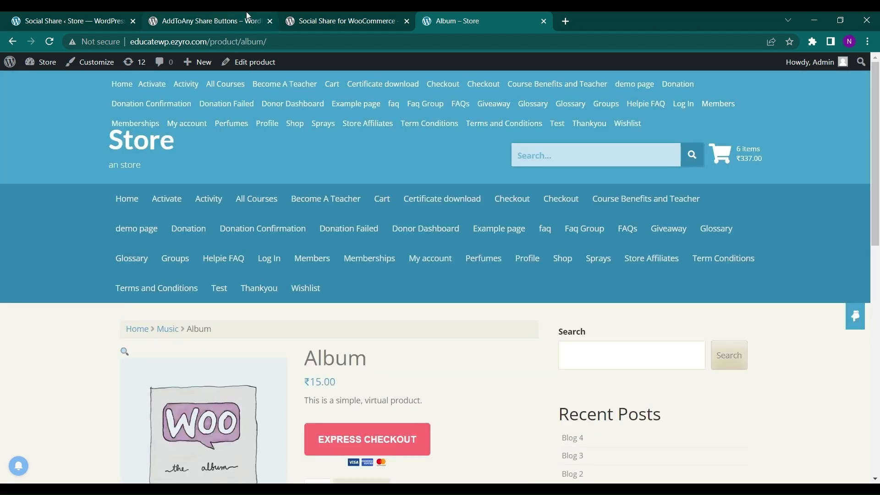
- View the AddToAny Share Buttons plugin page on WordPress.org, including its header and description
left_click(208, 14)
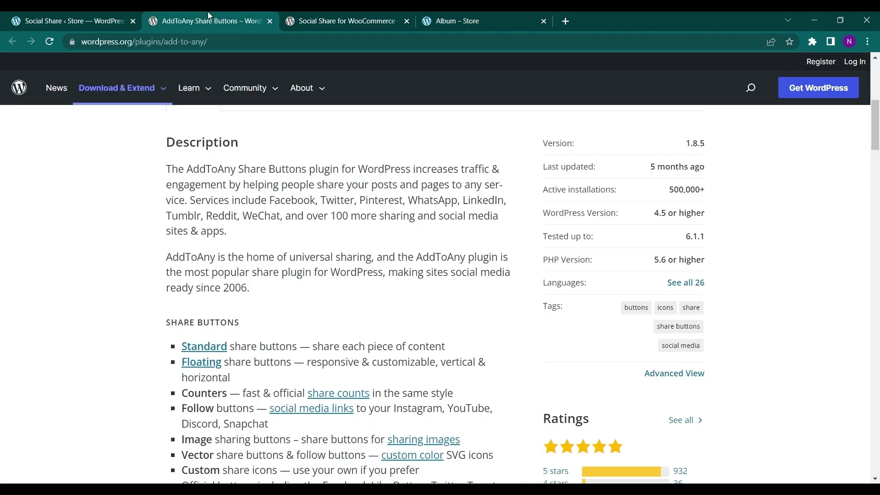
mouse_move(255, 78)
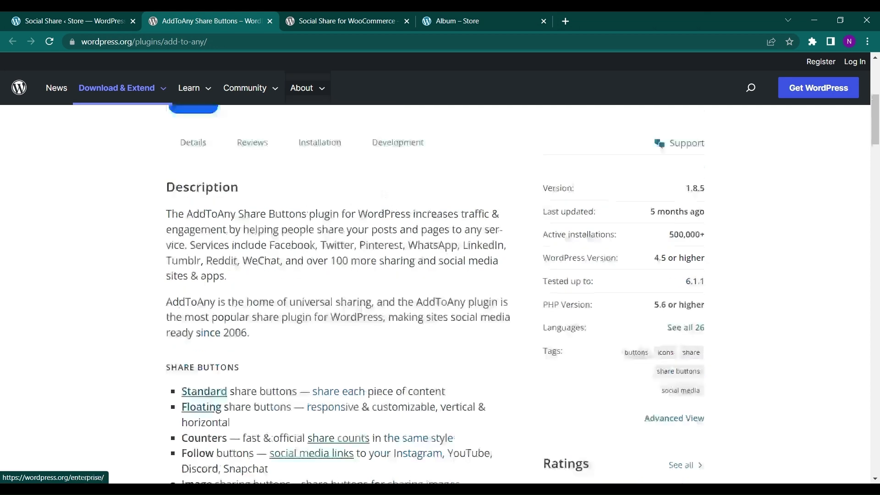
scroll(342, 250, "up", 7)
scroll(346, 275, "down", 1)
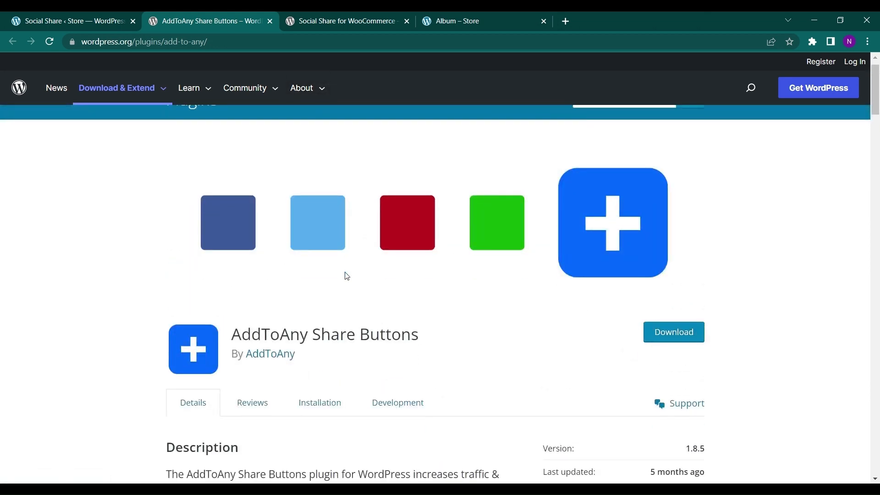
scroll(346, 275, "up", 1)
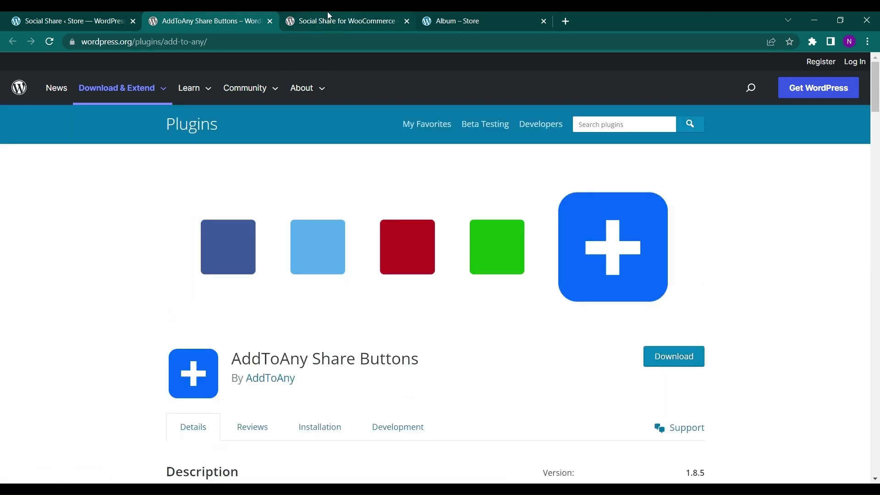
- Return to the store's WordPress admin and search for new plugins with the keyword "add to any"
left_click(71, 16)
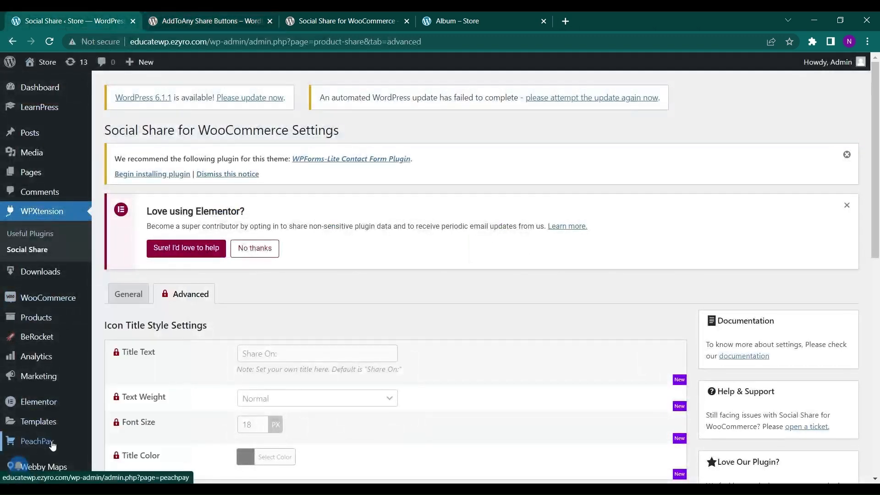
scroll(55, 454, "down", 2)
mouse_move(51, 430)
mouse_move(35, 413)
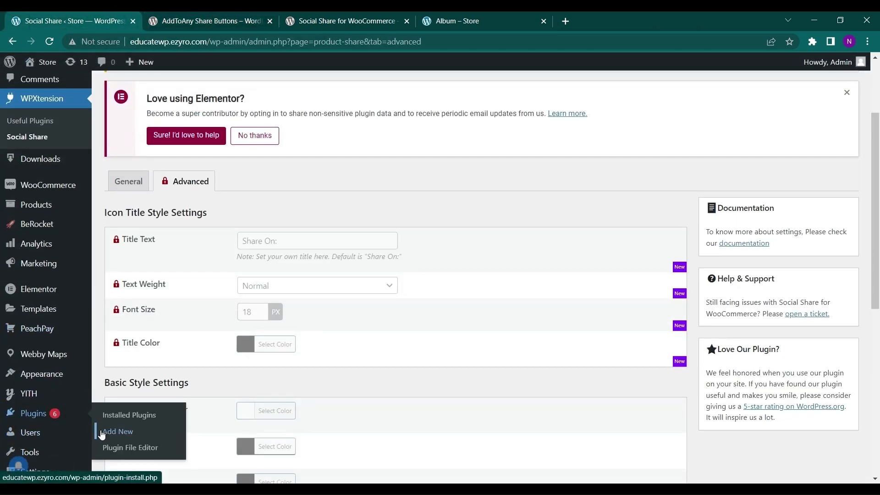
left_click(101, 435)
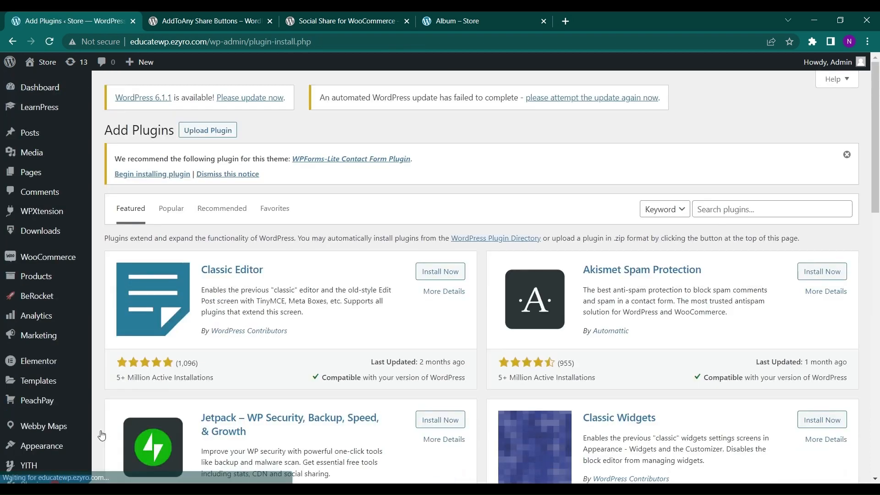
left_click(734, 209)
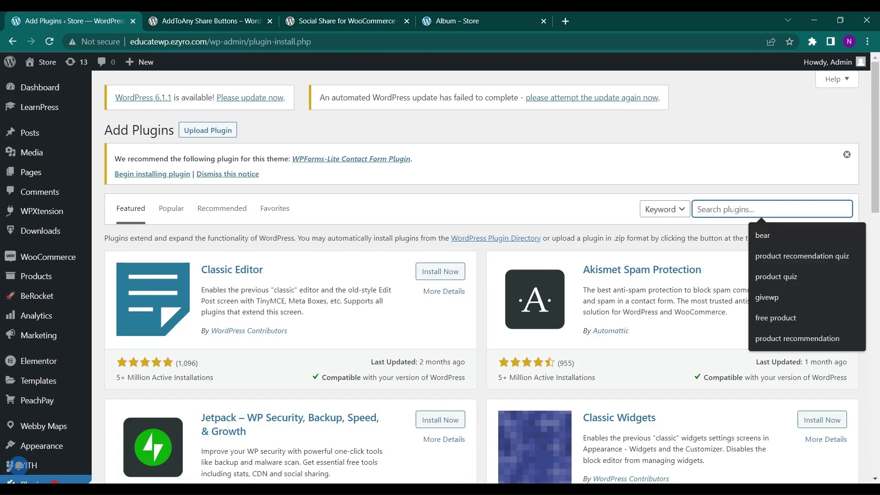
type("add to any")
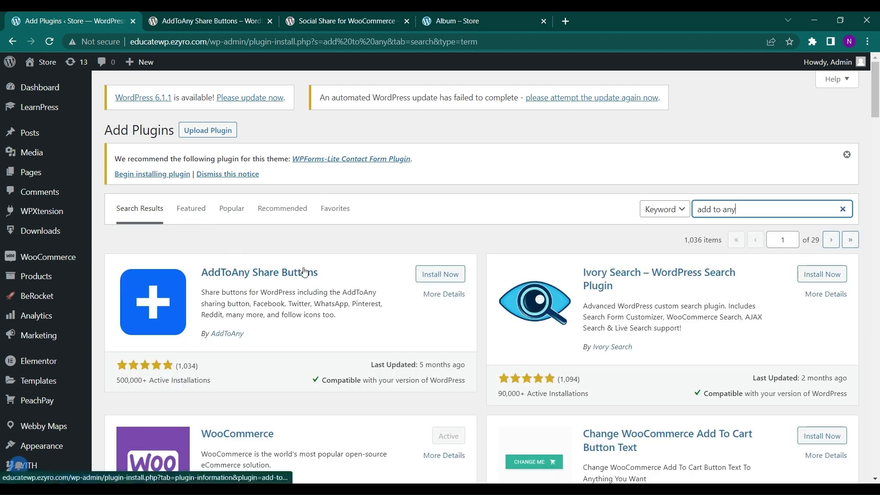
- Install and activate the AddToAny Share Buttons plugin, dismissing the mail notification that covers the page
left_click(424, 274)
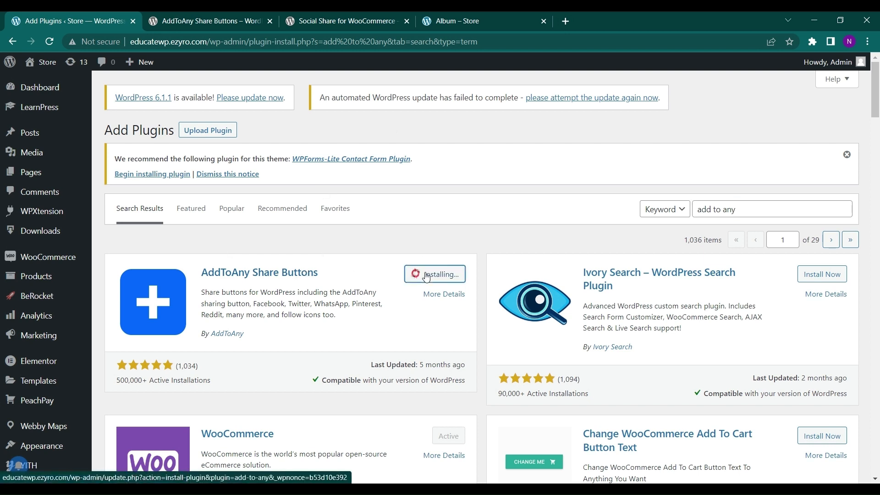
left_click(436, 275)
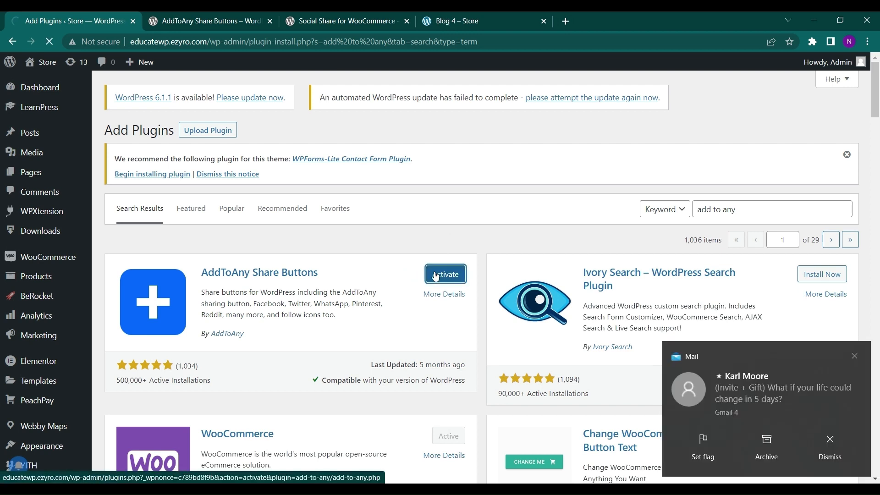
left_click(856, 357)
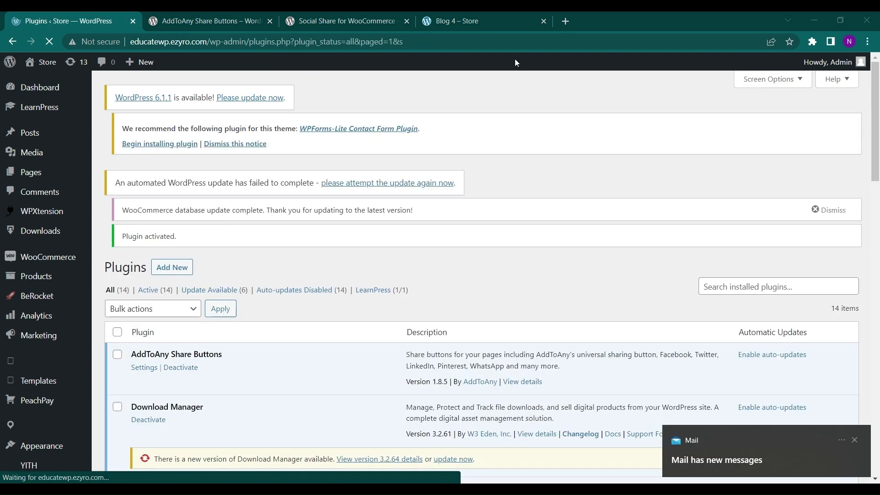
- Deactivate the Social Share for WooCommerce plugin among the installed plugins and return to the AddToAny Share Buttons entry
scroll(338, 261, "down", 5)
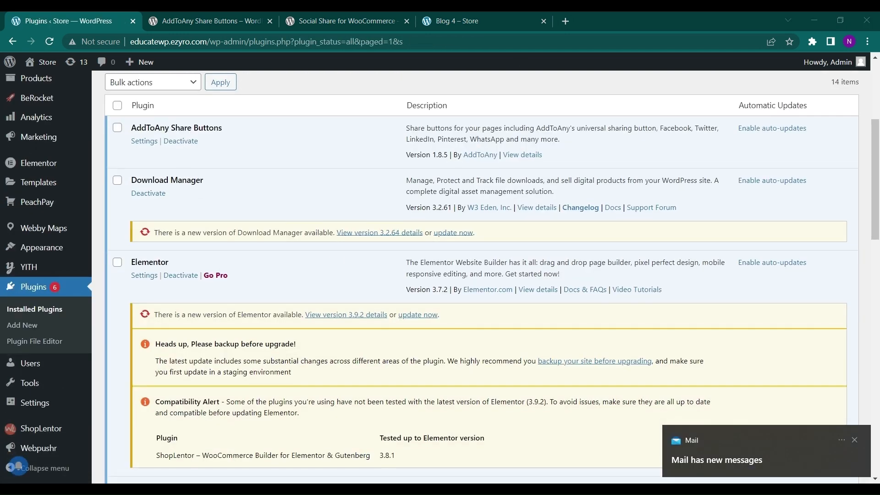
scroll(223, 307, "down", 3)
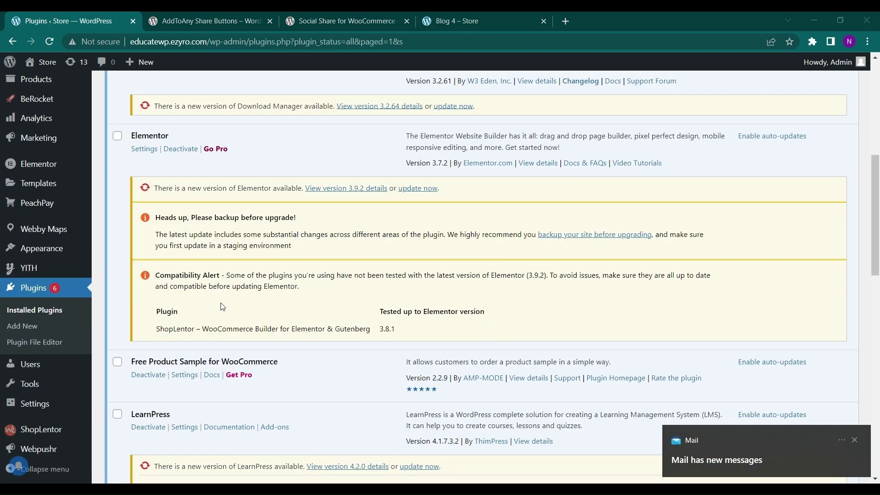
scroll(222, 307, "down", 3)
scroll(223, 306, "down", 5)
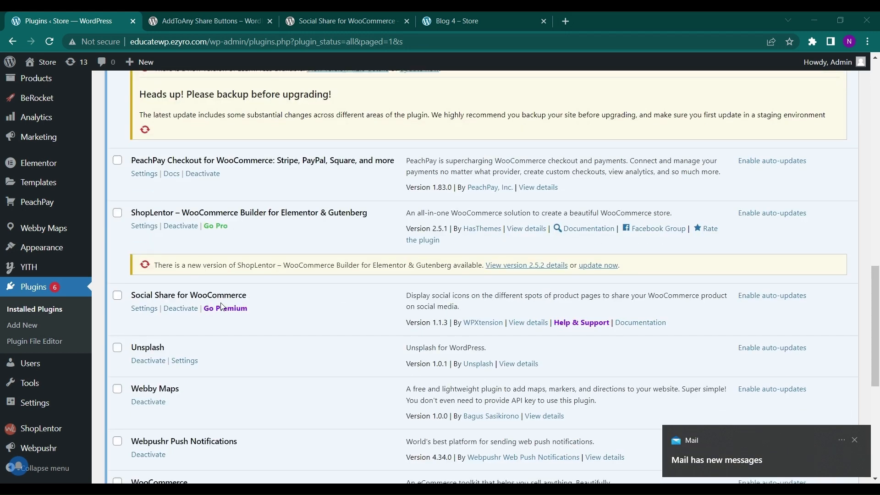
scroll(221, 307, "up", 7)
scroll(198, 247, "up", 5)
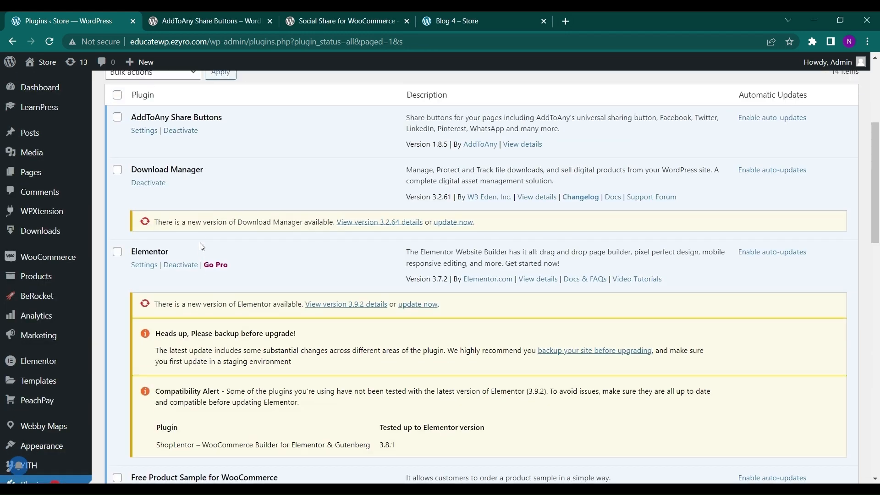
scroll(178, 196, "down", 10)
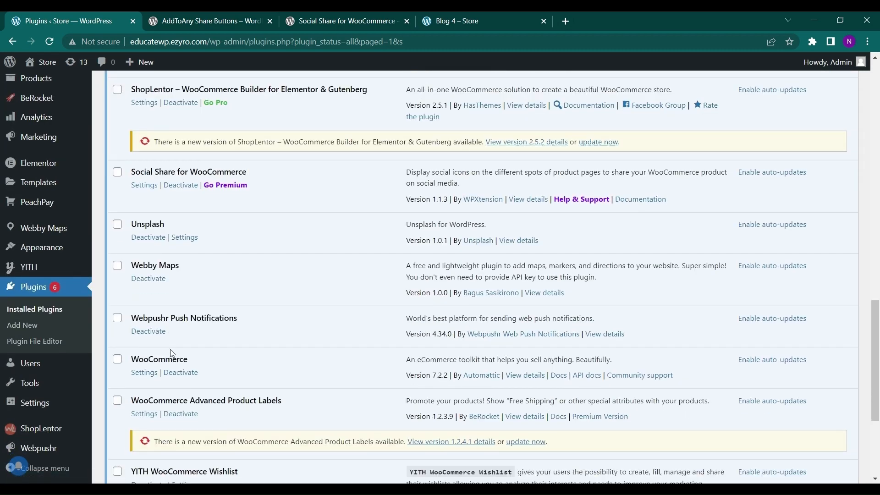
scroll(170, 349, "down", 3)
scroll(185, 180, "up", 5)
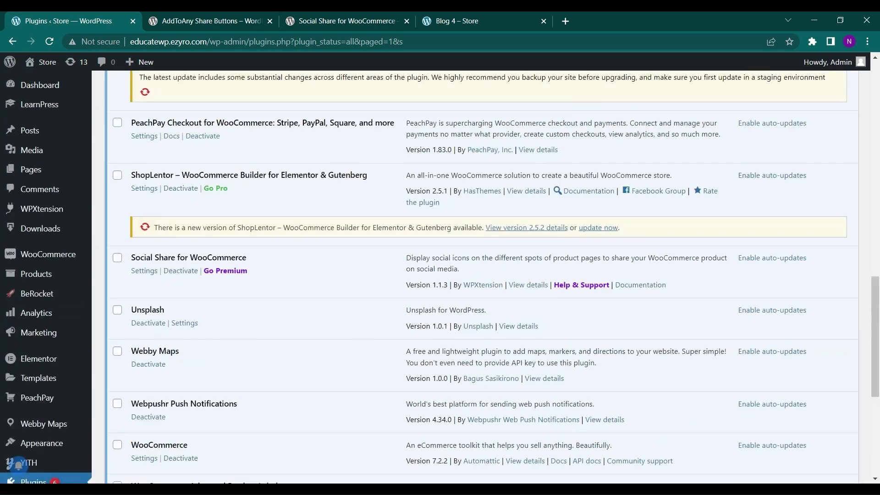
left_click(186, 273)
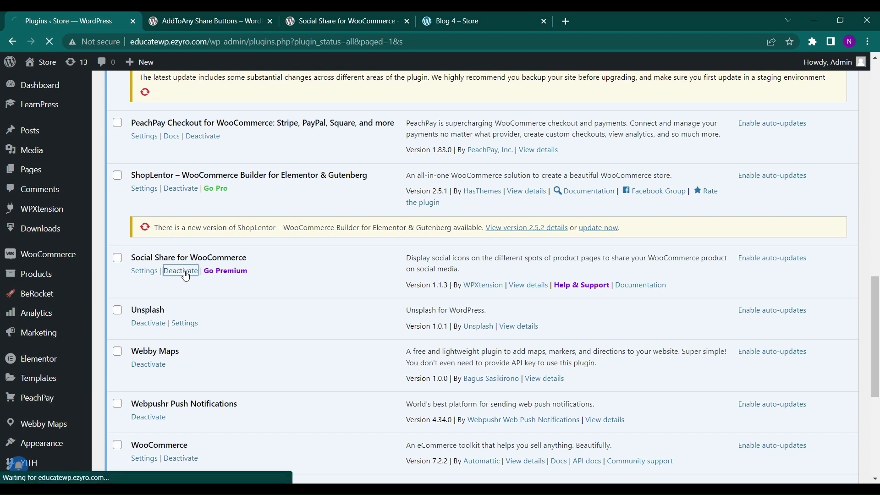
scroll(185, 274, "up", 5)
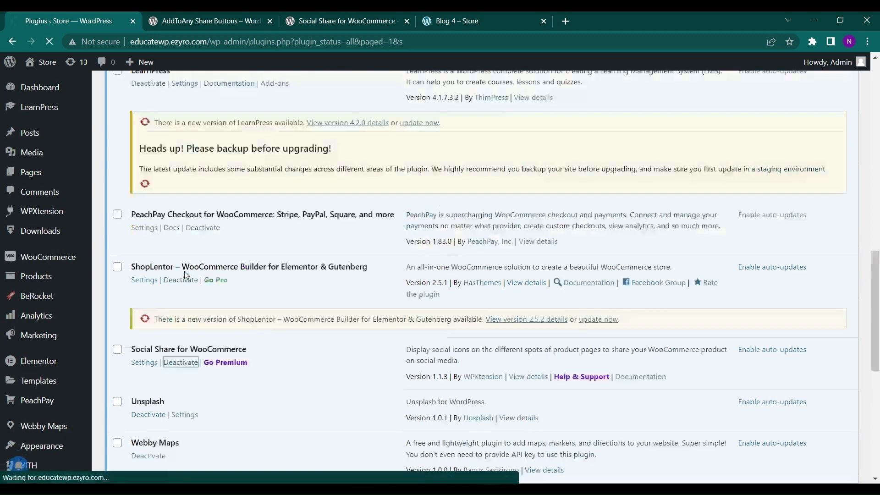
scroll(186, 275, "up", 8)
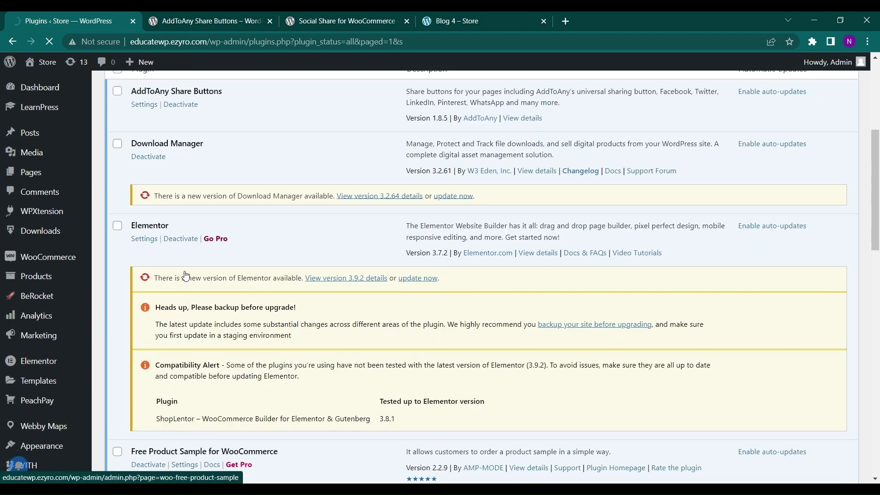
scroll(186, 275, "down", 3)
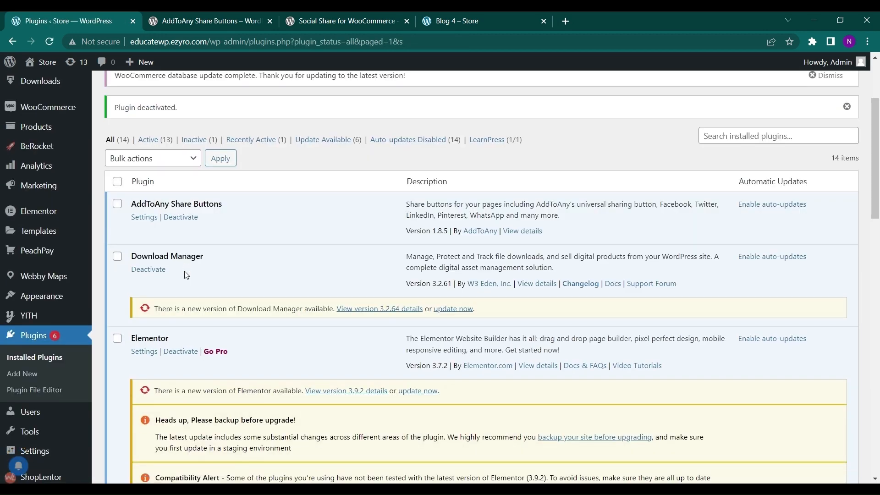
- Open the AddToAny Share Buttons settings and look over the standard share options
left_click(145, 218)
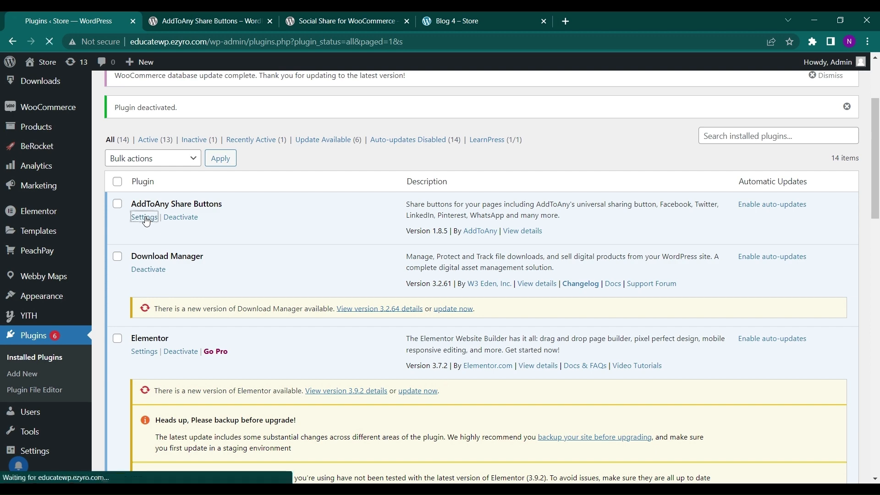
scroll(60, 321, "down", 6)
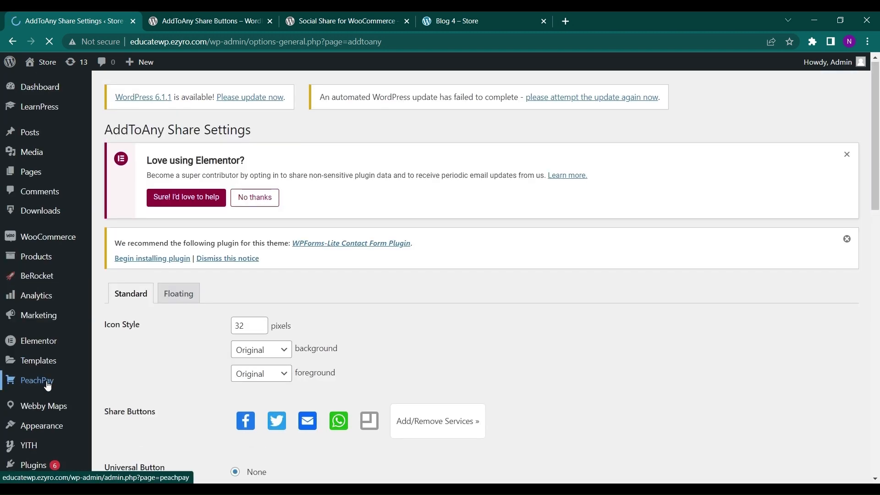
scroll(48, 385, "down", 15)
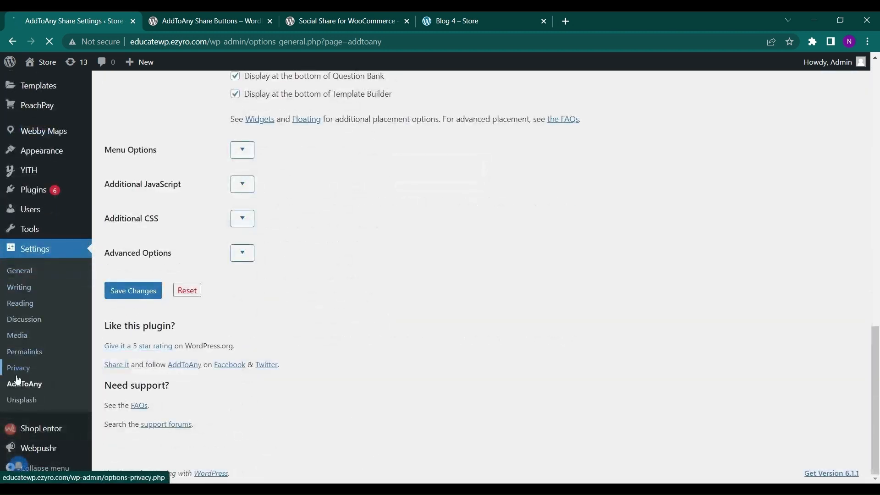
scroll(277, 315, "up", 8)
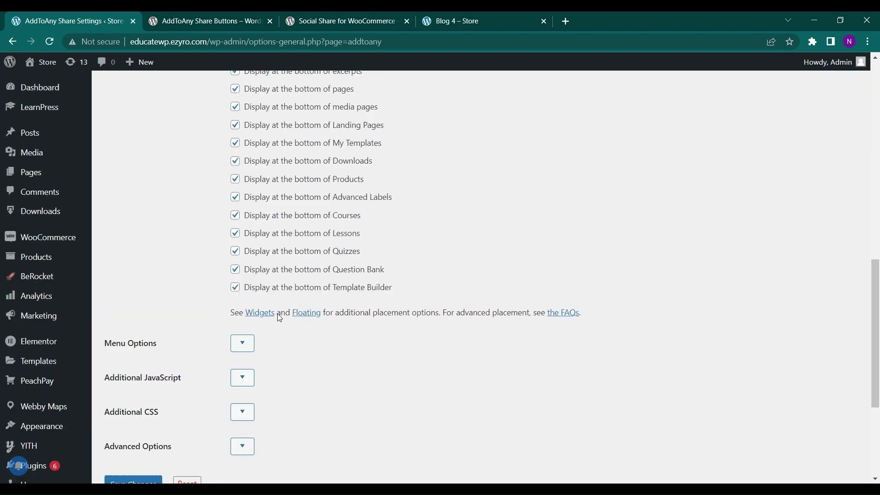
scroll(279, 318, "up", 7)
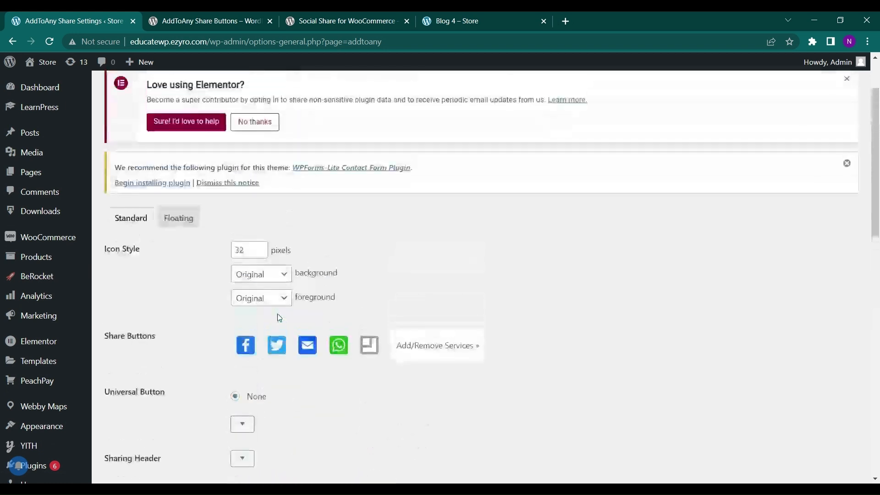
scroll(169, 278, "down", 1)
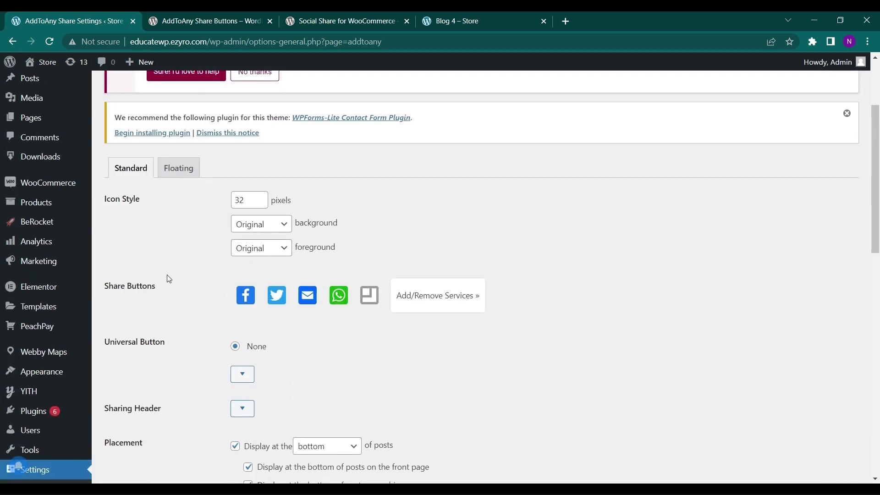
scroll(218, 248, "down", 2)
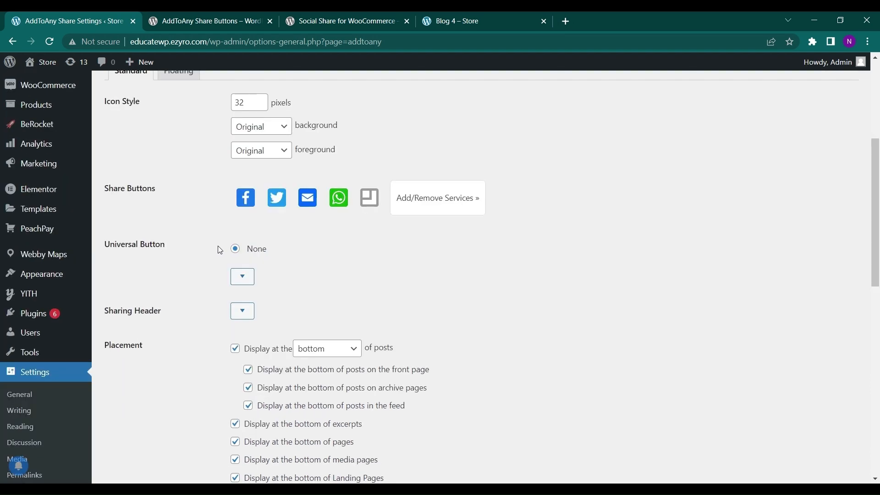
- Expand the list of available share services and add LinkedIn to the share buttons
left_click(422, 200)
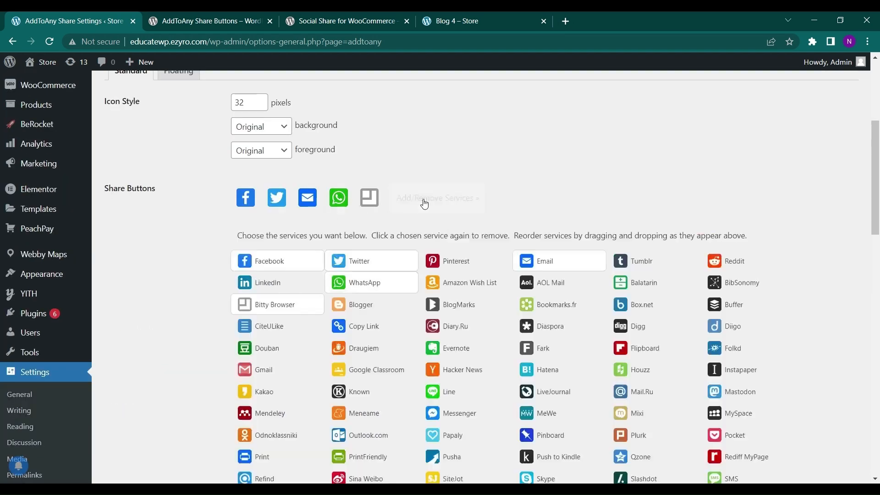
scroll(424, 275, "down", 4)
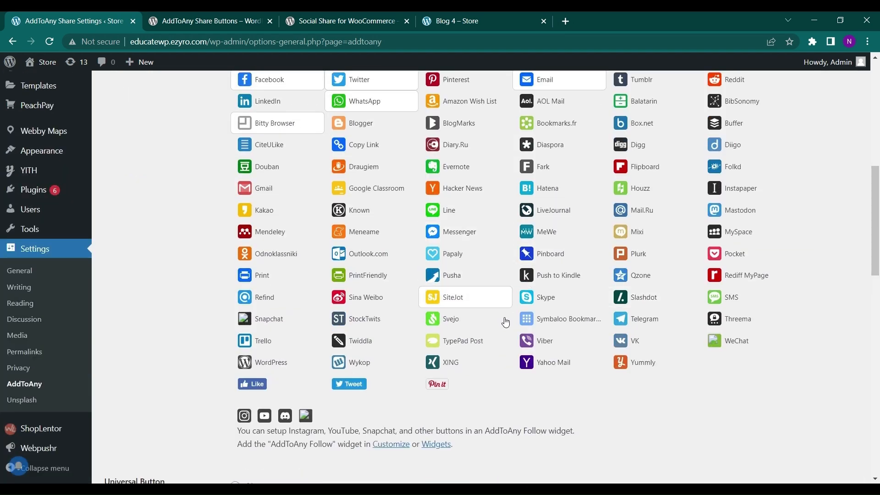
scroll(514, 339, "up", 3)
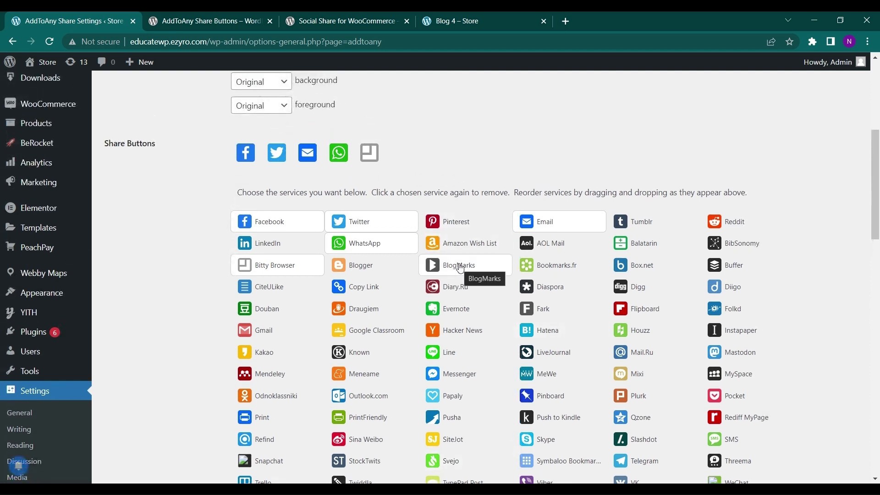
scroll(459, 266, "down", 2)
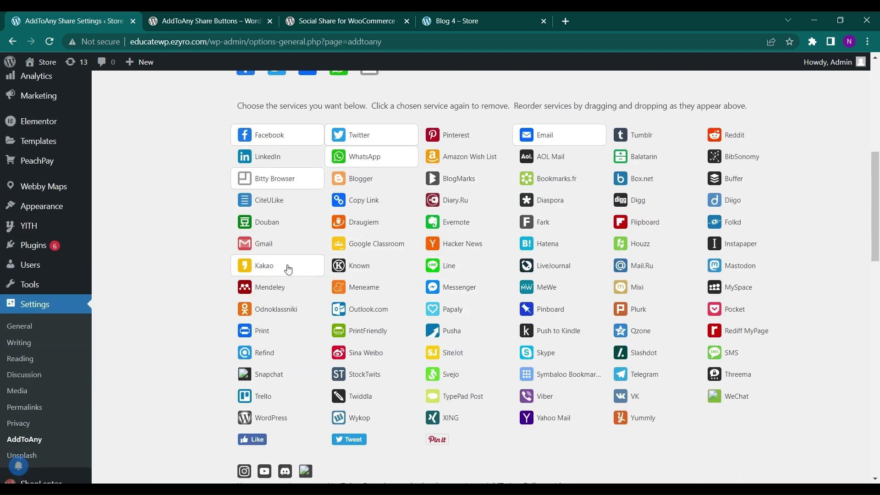
left_click(272, 160)
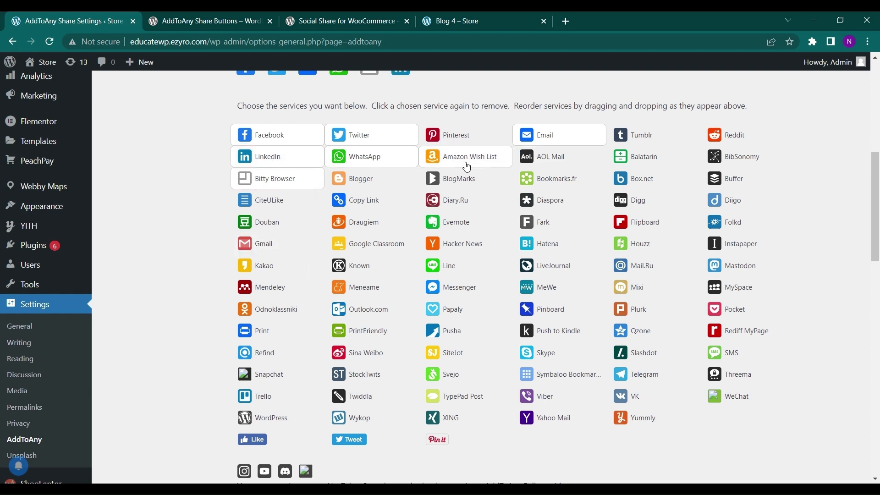
scroll(463, 216, "down", 1)
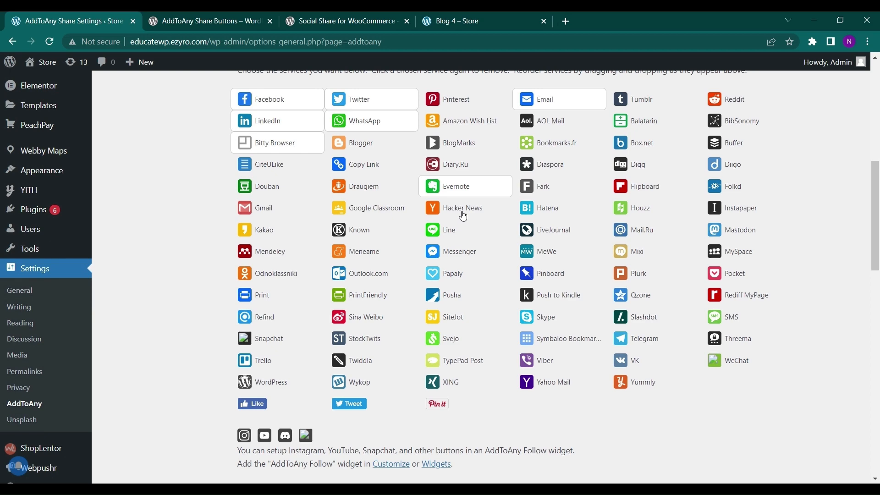
scroll(463, 216, "up", 1)
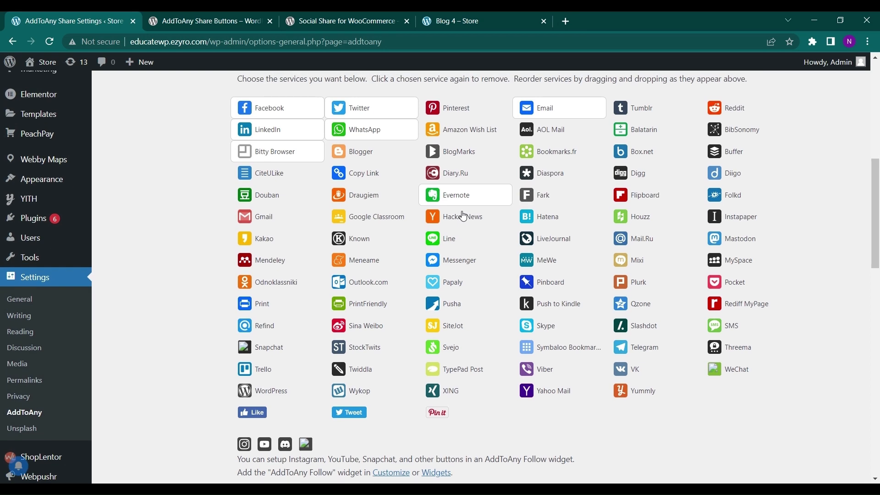
scroll(463, 216, "down", 1)
scroll(464, 215, "up", 2)
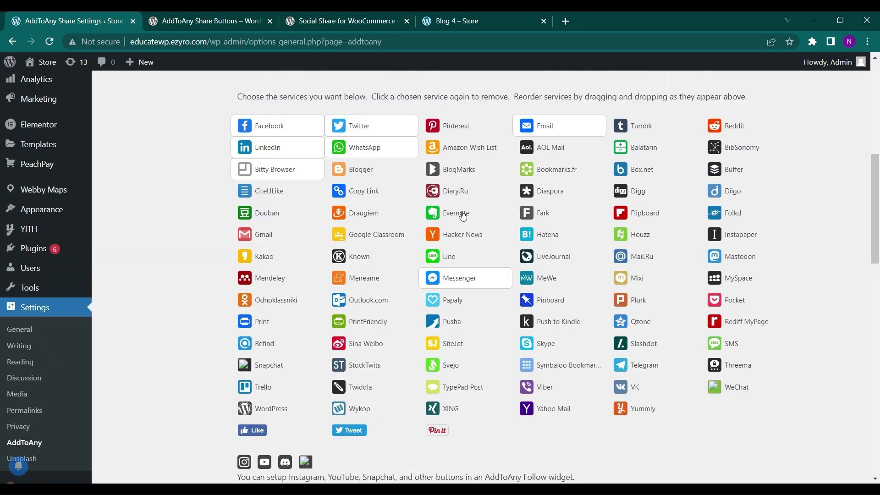
scroll(463, 215, "down", 1)
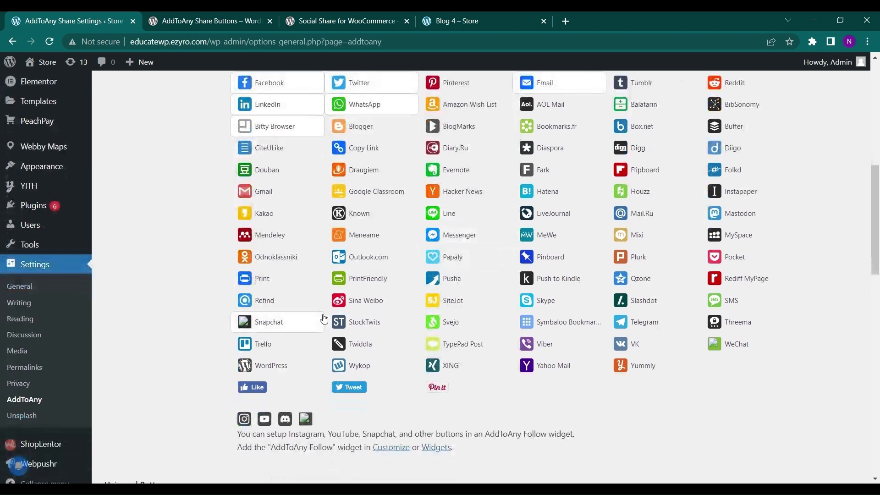
scroll(324, 319, "down", 1)
- Expand the Universal Button options and review the icon, image URL, text and count choices
scroll(324, 319, "down", 5)
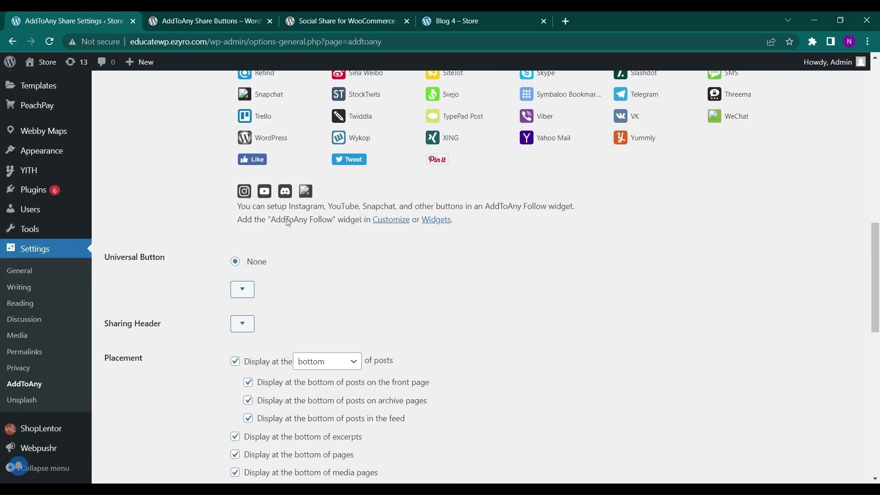
scroll(272, 296, "down", 2)
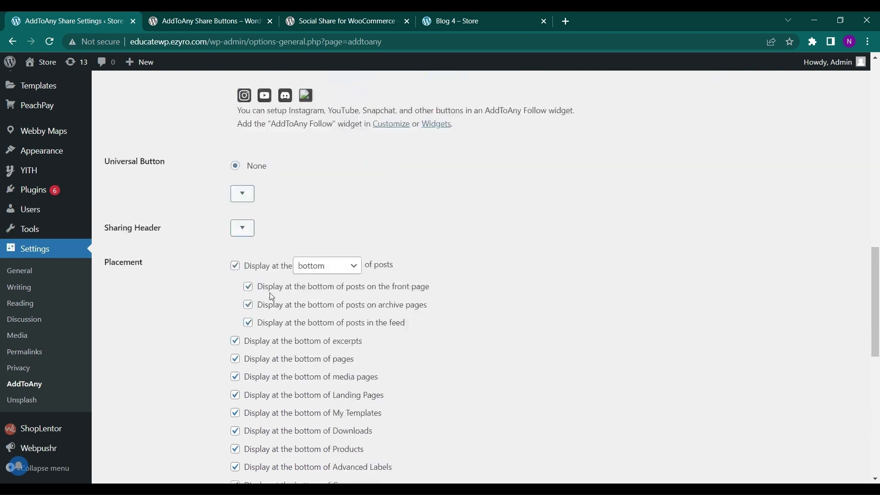
left_click(243, 195)
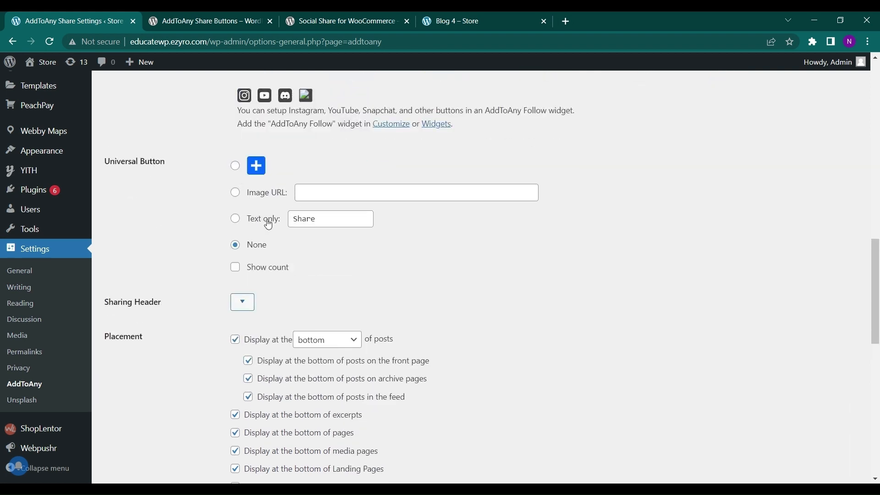
scroll(218, 239, "down", 4)
scroll(176, 155, "up", 1)
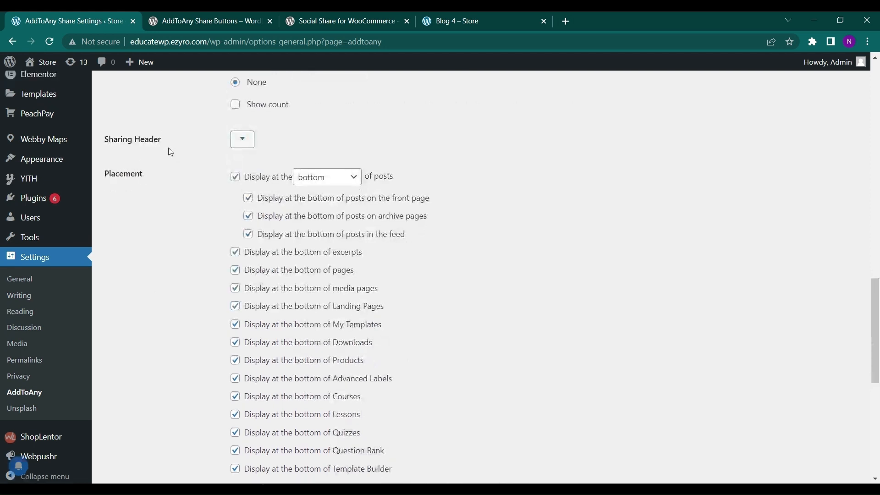
- Set the Sharing Header text to "Share on:"
left_click(242, 161)
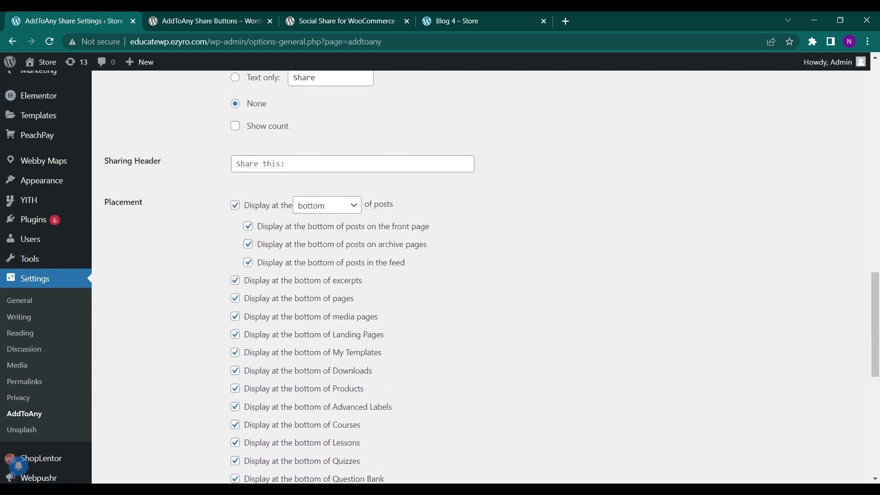
left_click(275, 164)
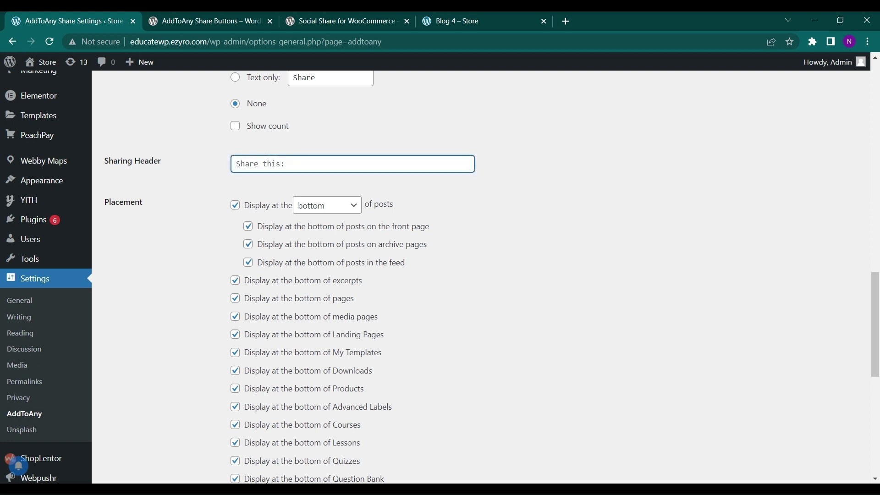
type("Share on:")
- Try the top placement for share buttons on posts and switch it back to bottom
scroll(262, 200, "down", 3)
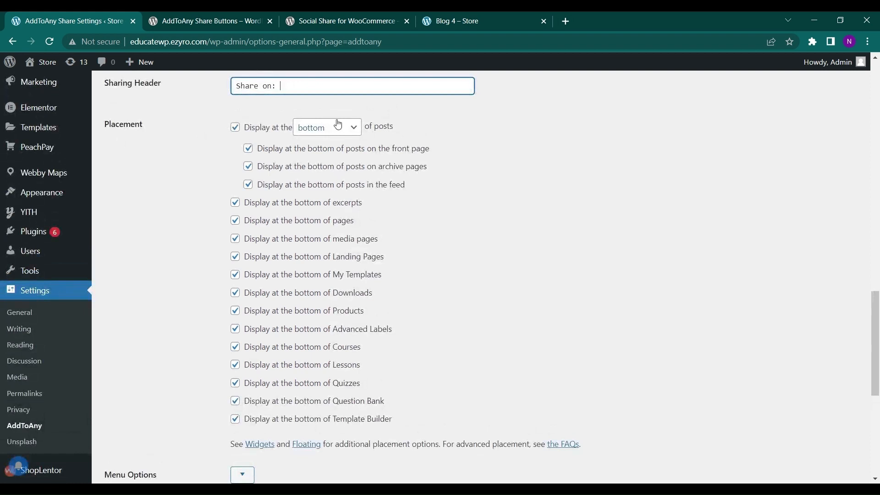
left_click(338, 125)
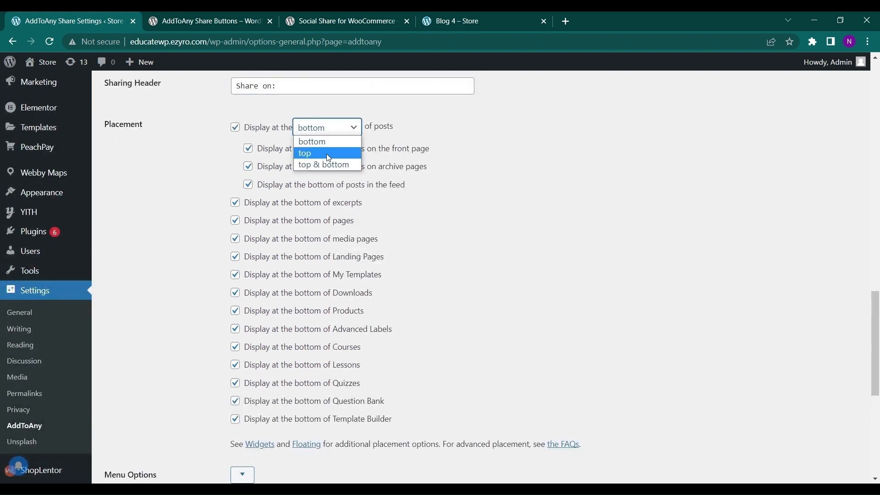
left_click(327, 153)
left_click(323, 133)
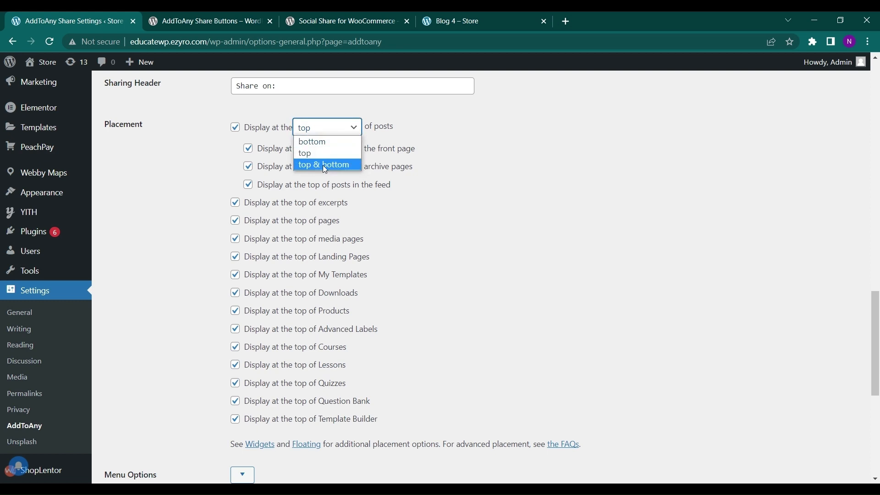
left_click(318, 142)
- Try turning off the share button placement for Products, Downloads and My Templates, and turn all three back on
scroll(181, 231, "down", 1)
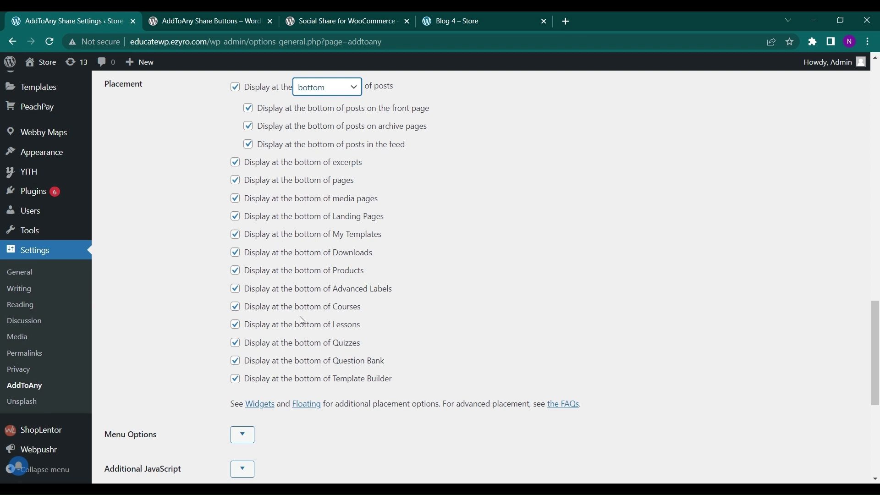
left_click(235, 273)
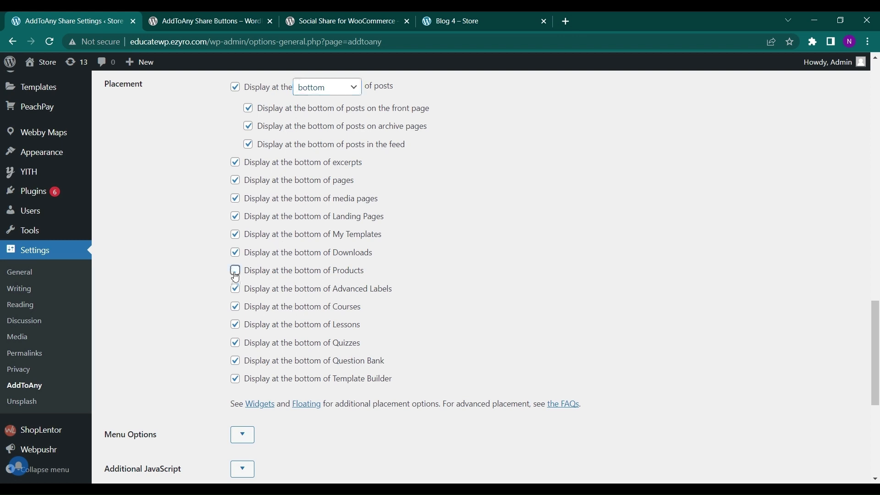
left_click(235, 254)
left_click(236, 238)
left_click(235, 237)
left_click(236, 255)
left_click(236, 271)
left_click(235, 253)
- Enable the menu option that only shows the universal share menu when the universal share button is clicked
scroll(300, 248, "down", 3)
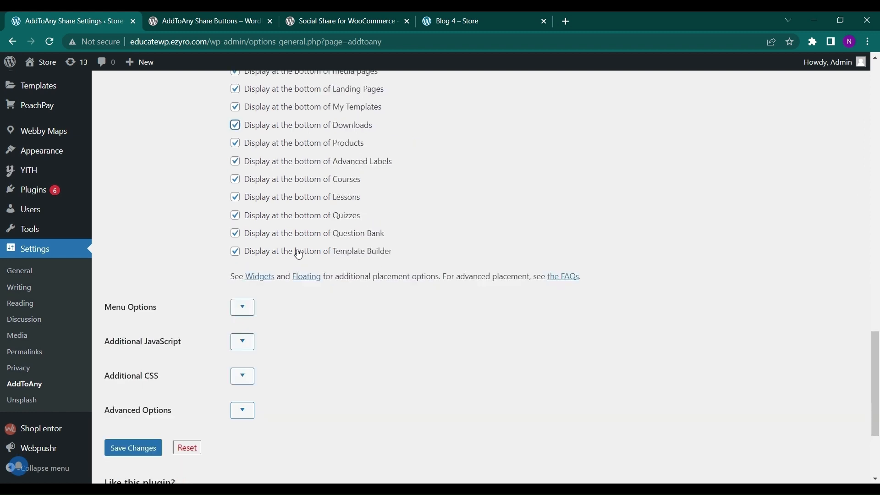
scroll(300, 255, "down", 1)
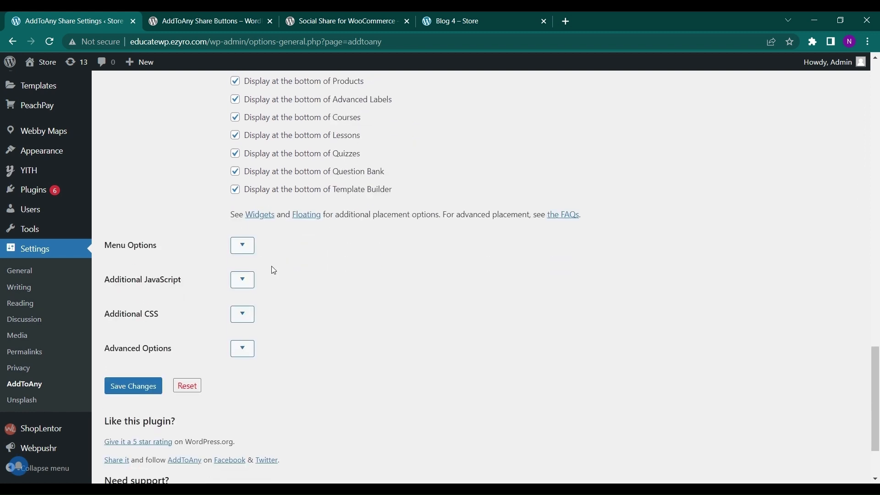
scroll(272, 267, "up", 1)
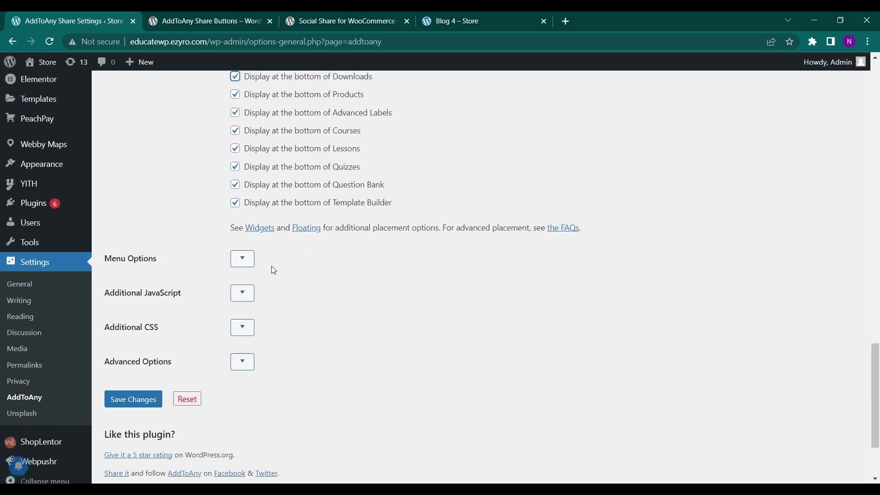
left_click(234, 265)
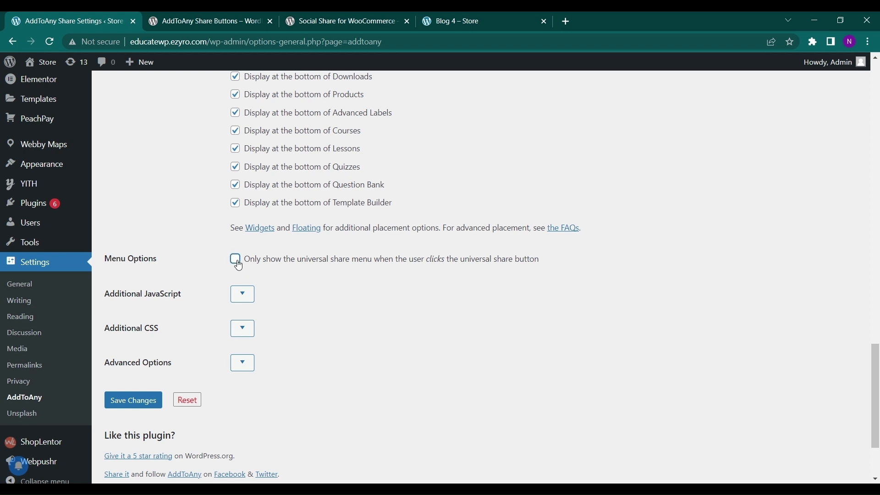
scroll(249, 315, "down", 1)
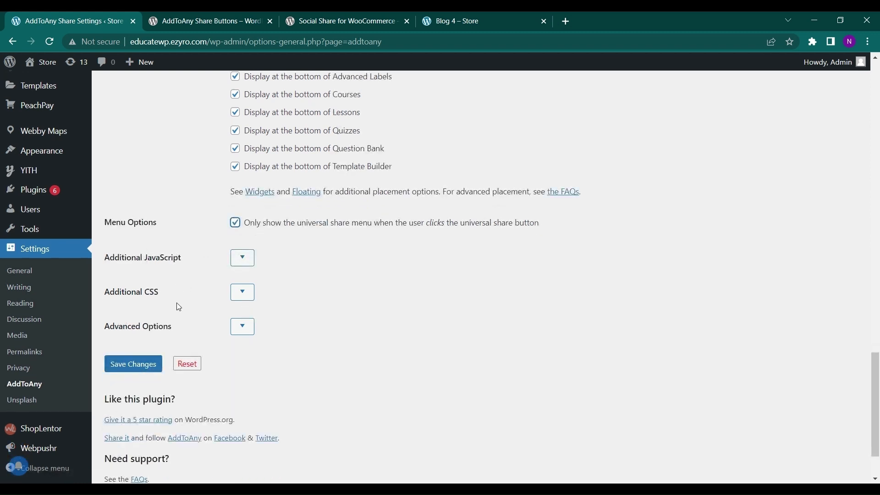
- Expand the Advanced Options and review the custom icon and local caching settings
left_click(242, 327)
scroll(244, 338, "down", 2)
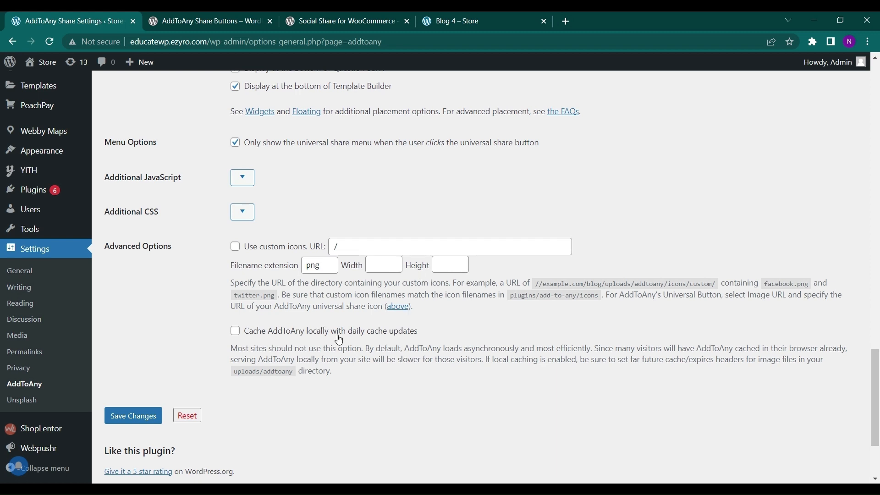
scroll(338, 341, "down", 1)
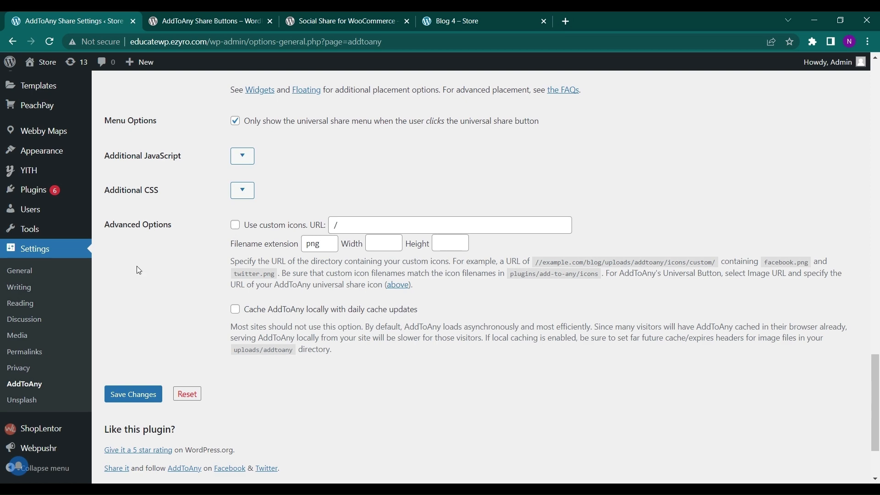
scroll(139, 273, "down", 3)
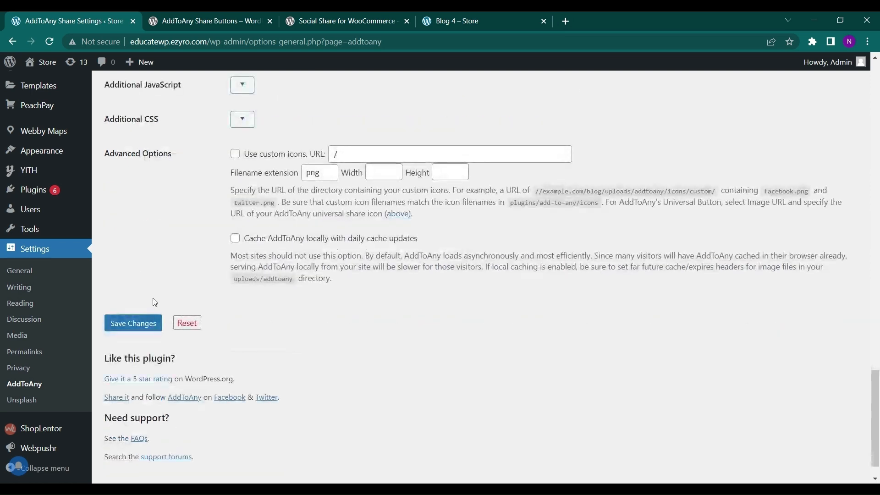
- Save the standard share button settings and open the settings for floating share buttons
left_click(153, 323)
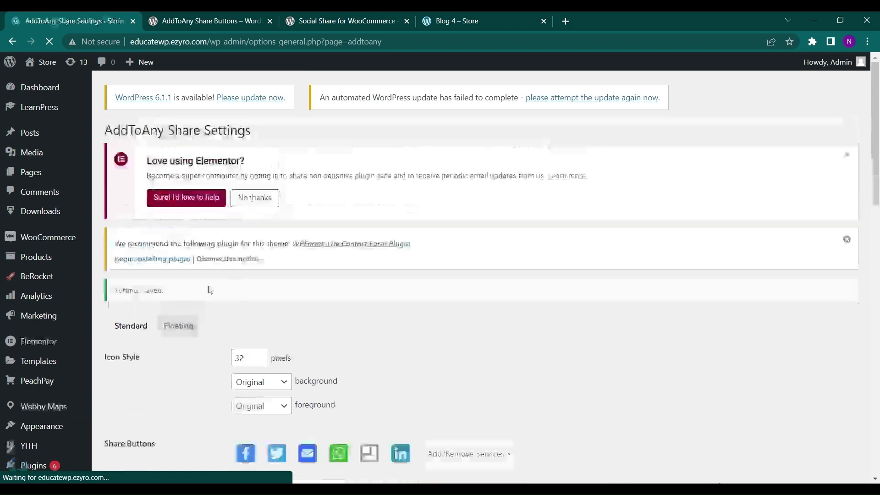
scroll(197, 309, "down", 1)
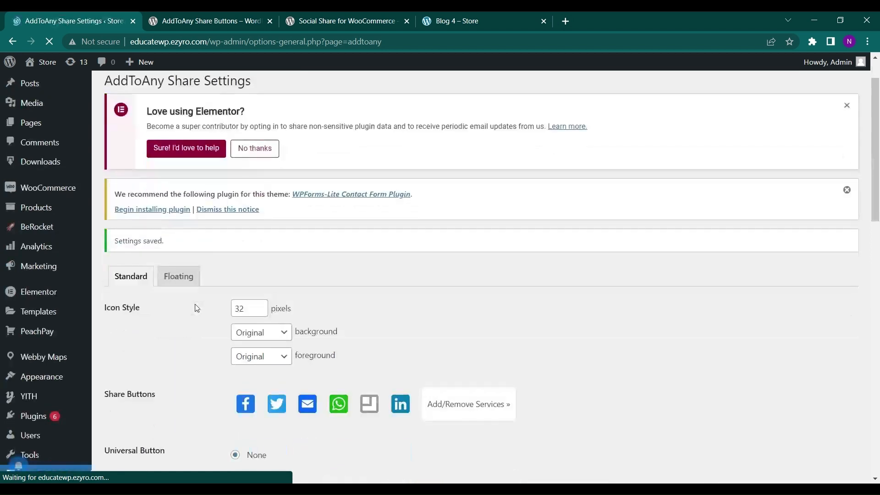
left_click(183, 276)
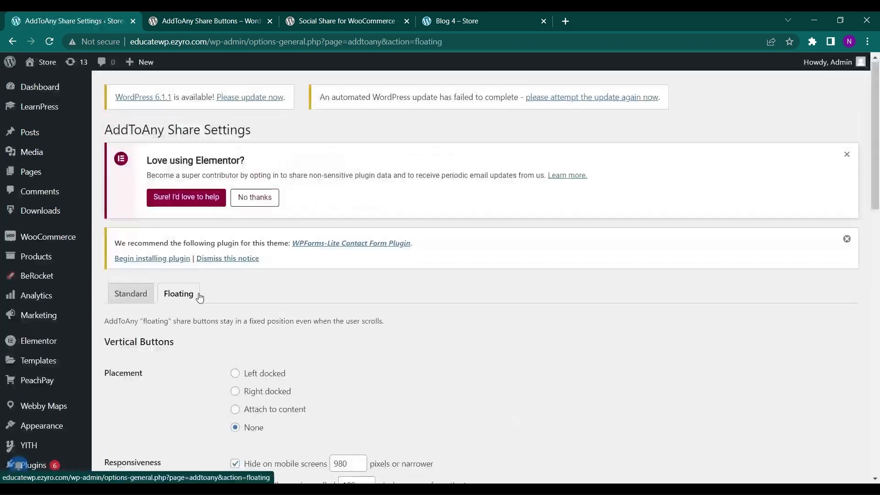
- Try the left docked and attach to content placements for the vertical floating buttons, and settle on Right docked
scroll(198, 296, "down", 3)
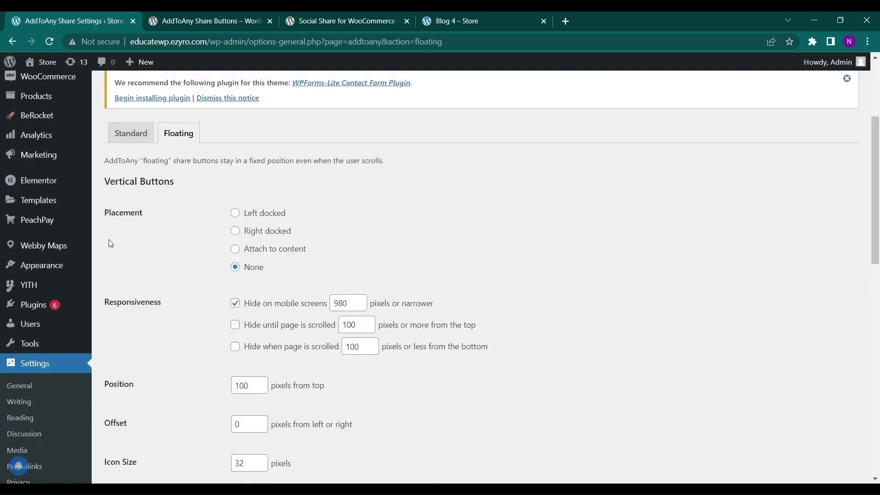
left_click(239, 215)
left_click(236, 231)
left_click(235, 249)
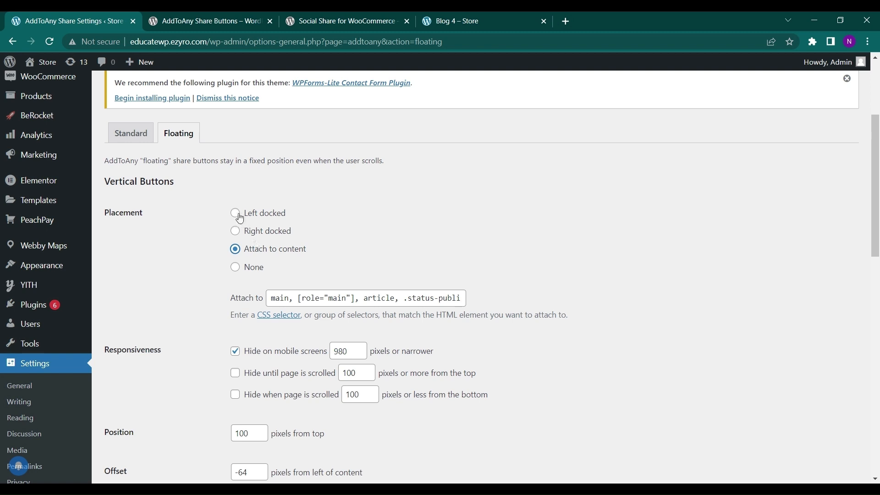
left_click(237, 231)
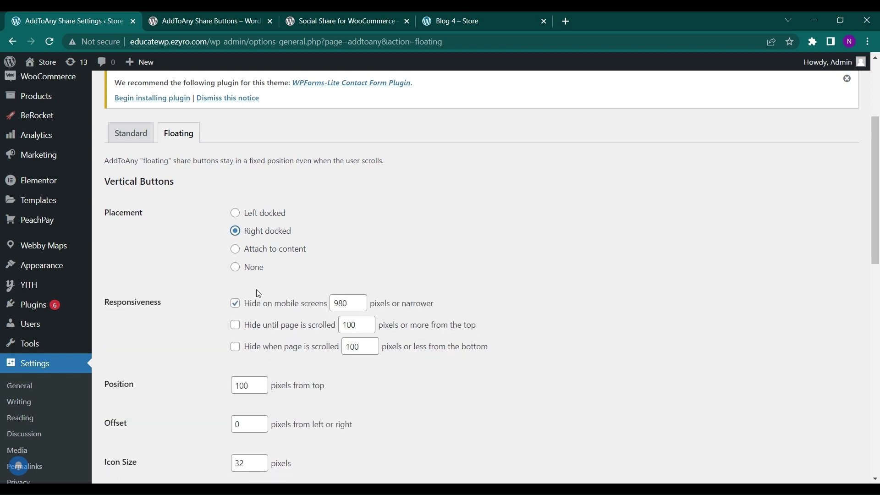
- Review the responsiveness, position, offset and icon size settings of the vertical floating buttons
scroll(261, 305, "down", 2)
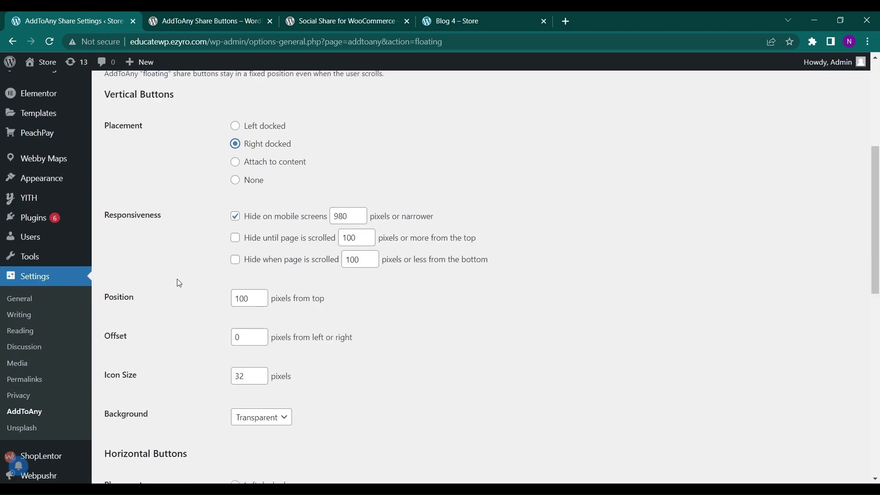
scroll(178, 282, "down", 1)
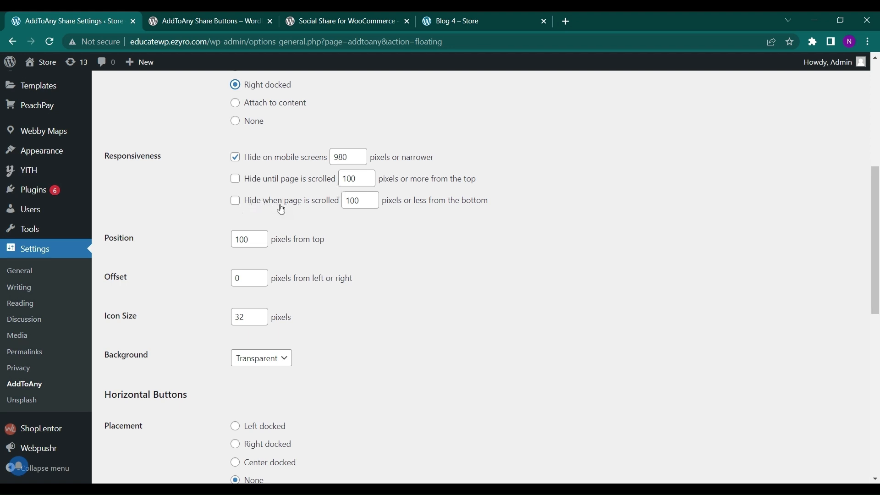
scroll(300, 205, "down", 1)
scroll(242, 261, "down", 2)
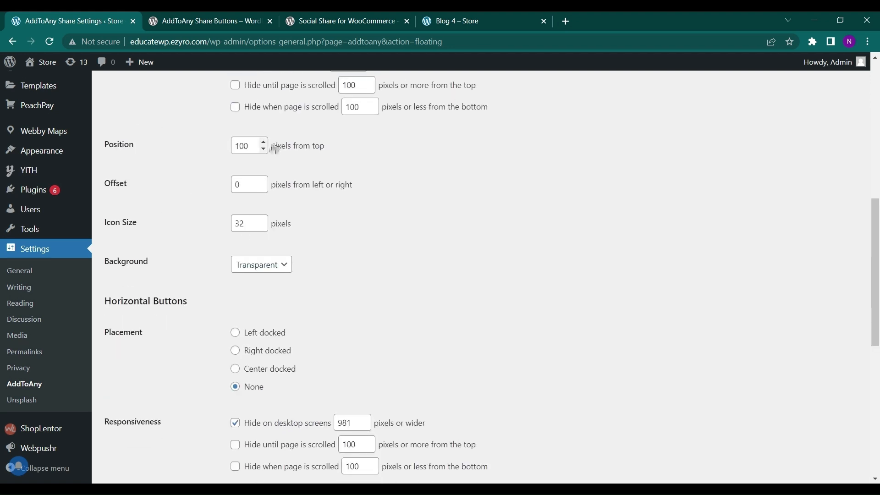
scroll(211, 200, "down", 2)
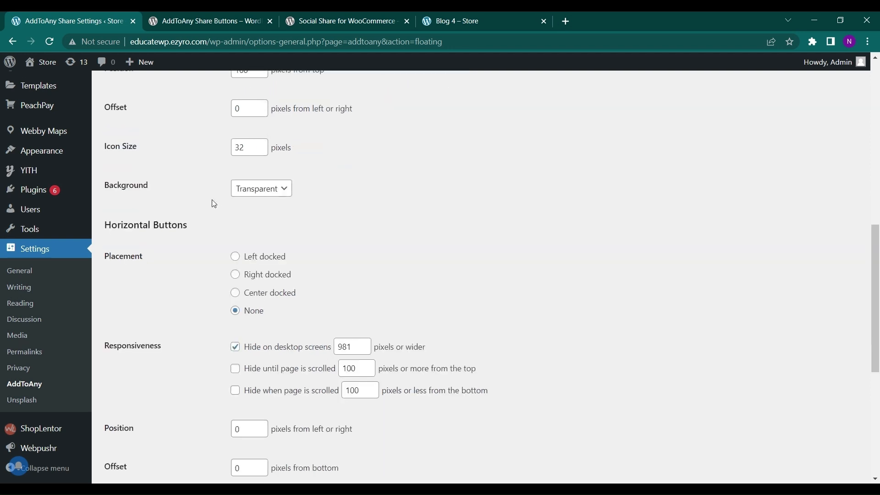
scroll(257, 161, "down", 1)
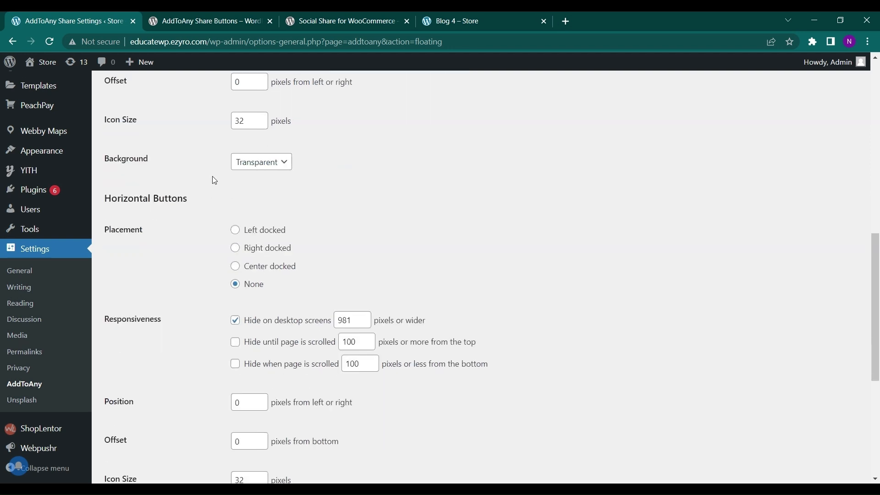
scroll(248, 178, "down", 1)
- Try custom background colours such as purple and white for the vertical floating buttons, and set the background back to Transparent
left_click(266, 157)
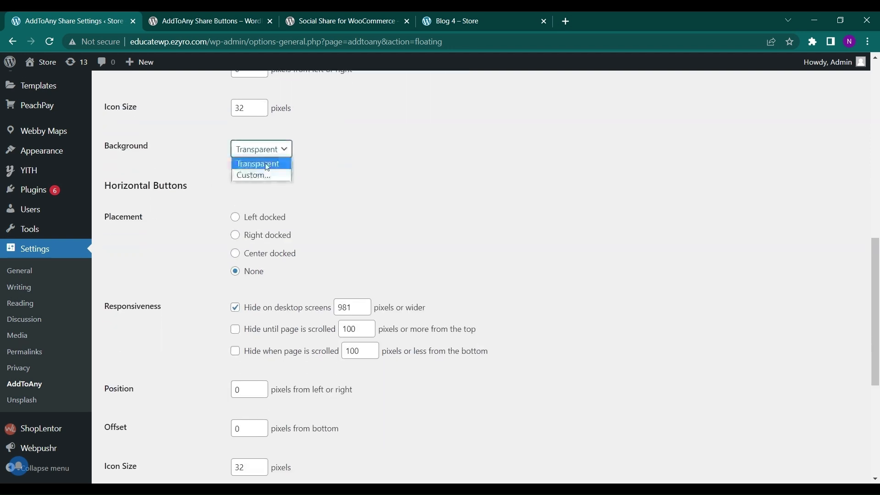
left_click(265, 174)
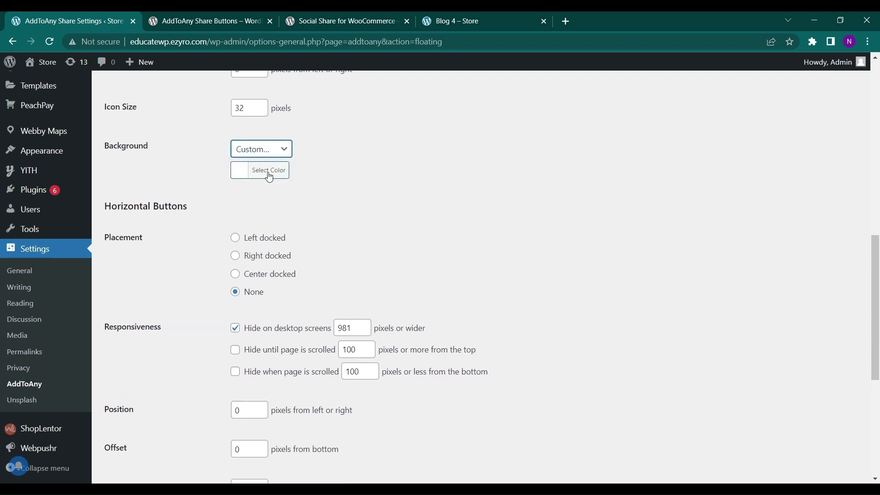
left_click(269, 176)
left_click_drag(237, 192, 308, 278)
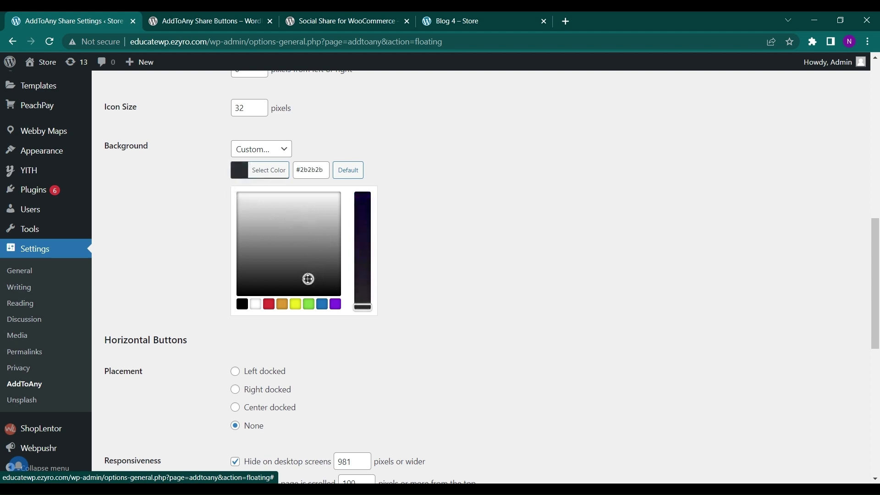
left_click(322, 306)
left_click(331, 305)
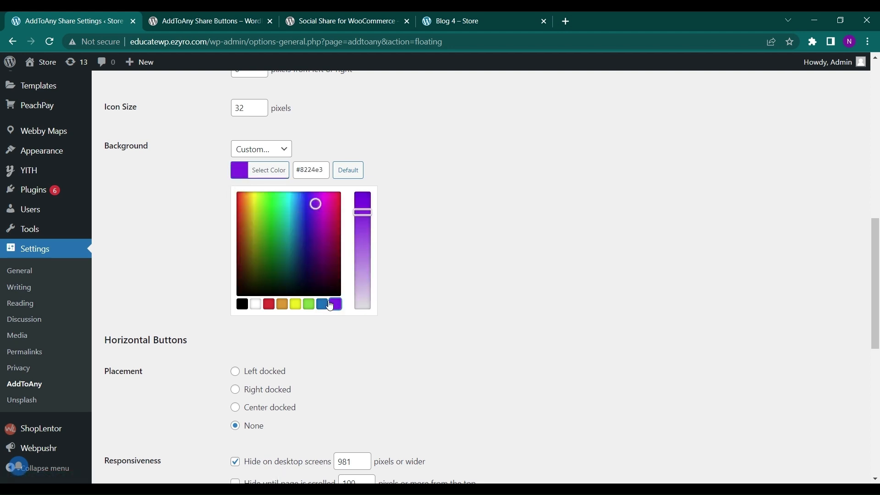
left_click(256, 305)
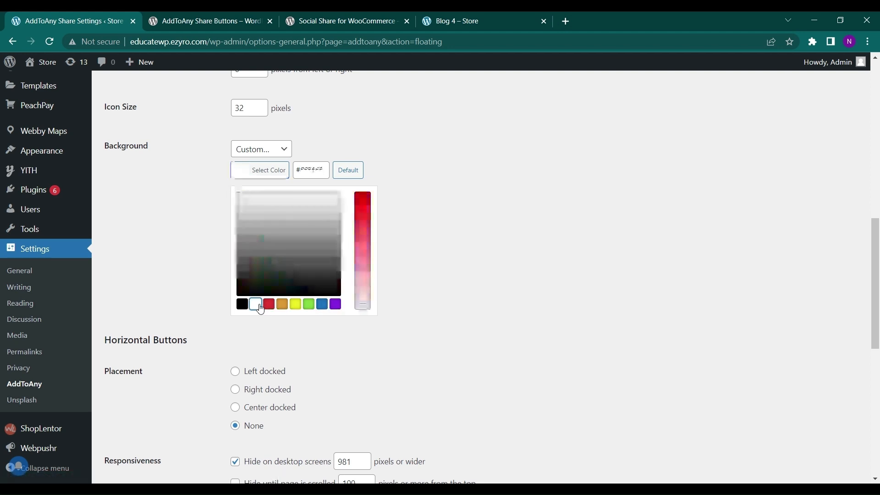
left_click(193, 246)
scroll(194, 242, "down", 1)
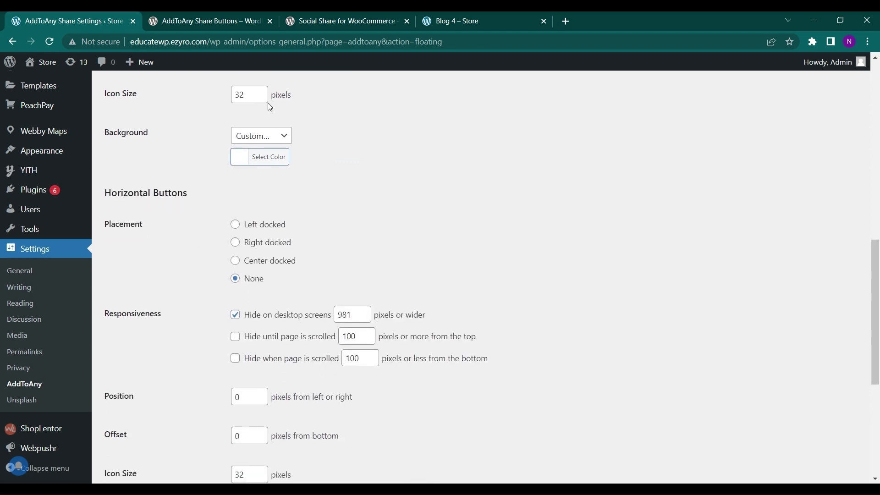
left_click(278, 133)
left_click(275, 148)
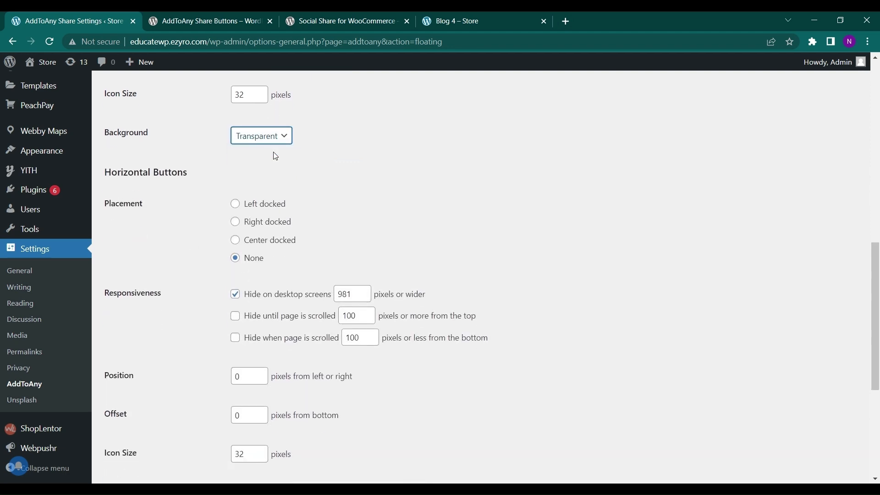
- Review the horizontal button settings, save the floating share button settings and return to the standard settings
scroll(203, 218, "down", 1)
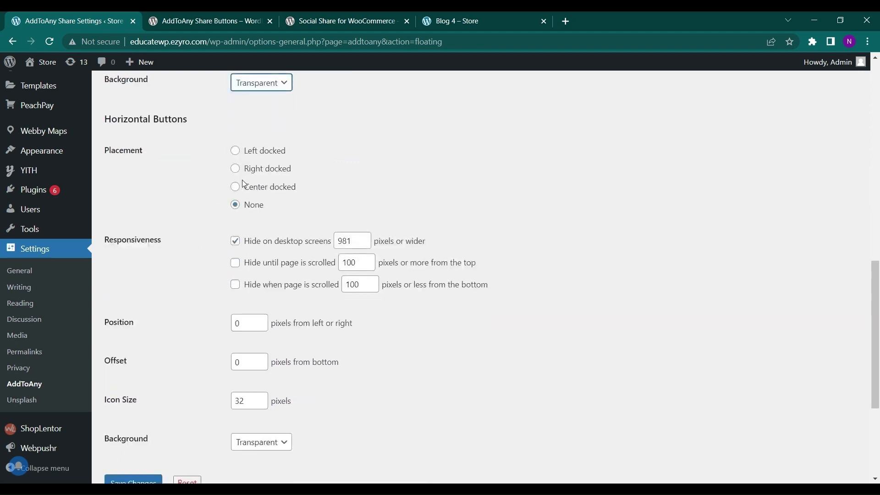
scroll(193, 228, "down", 1)
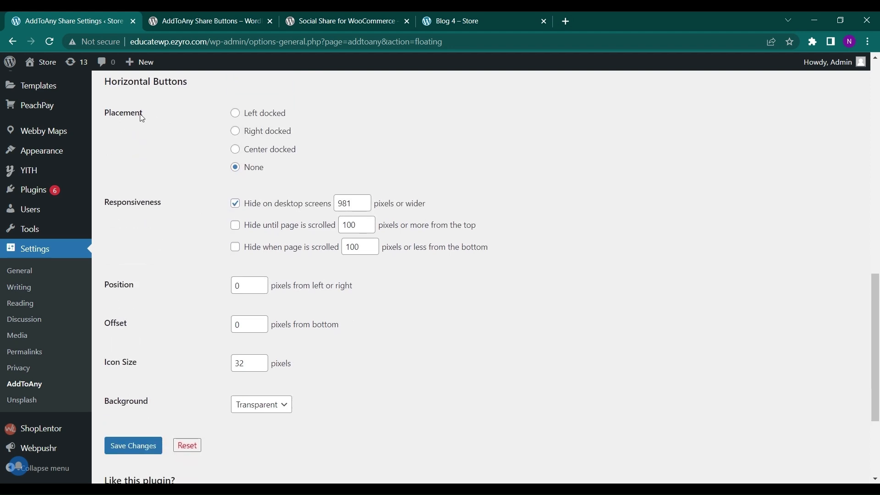
scroll(196, 197, "down", 1)
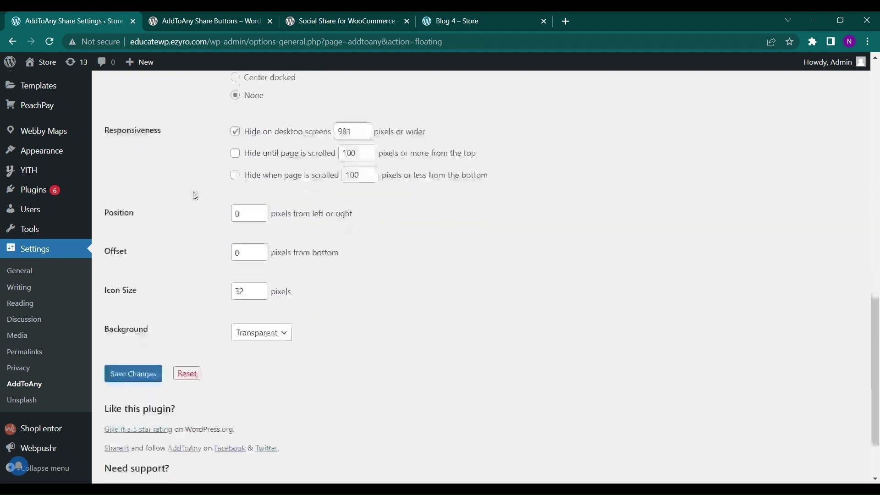
scroll(195, 196, "down", 1)
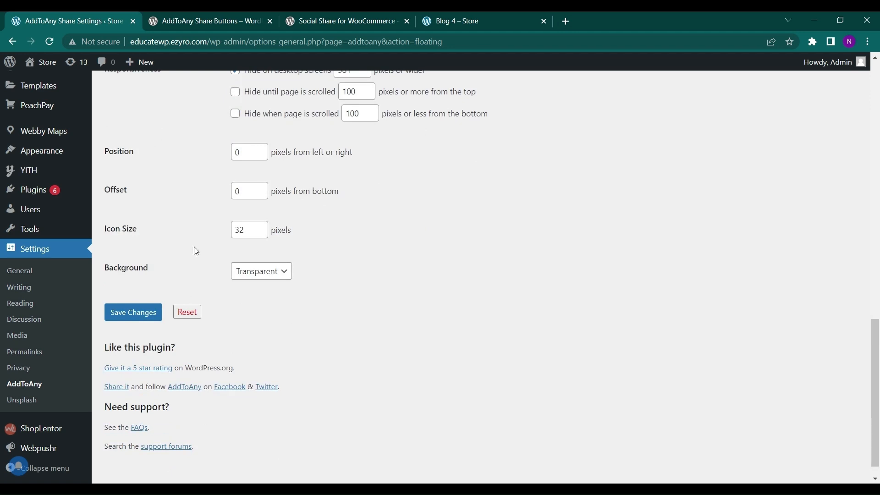
scroll(200, 215, "up", 1)
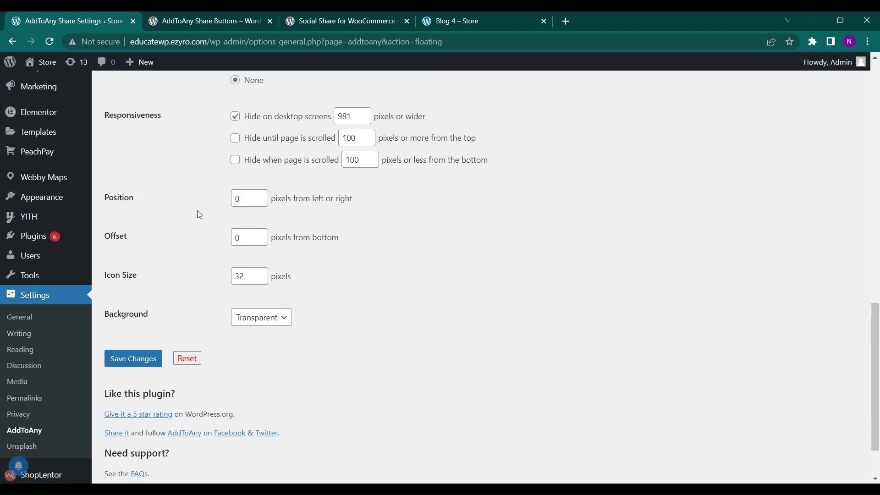
left_click(145, 359)
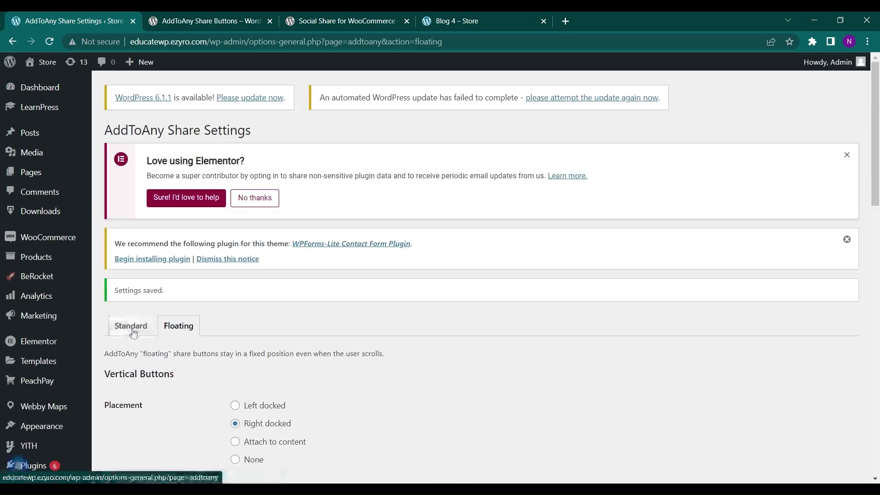
left_click(133, 332)
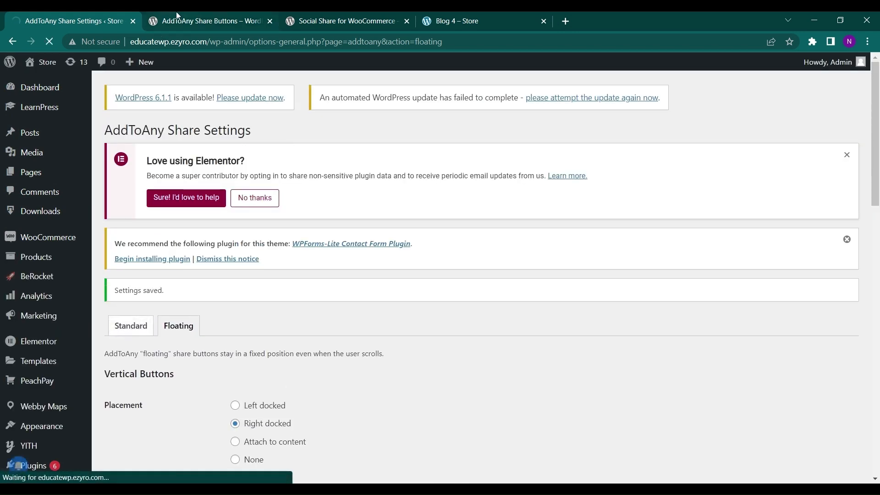
- Reload the Blog 4 post on the store site and examine its inline and floating share buttons
left_click(477, 18)
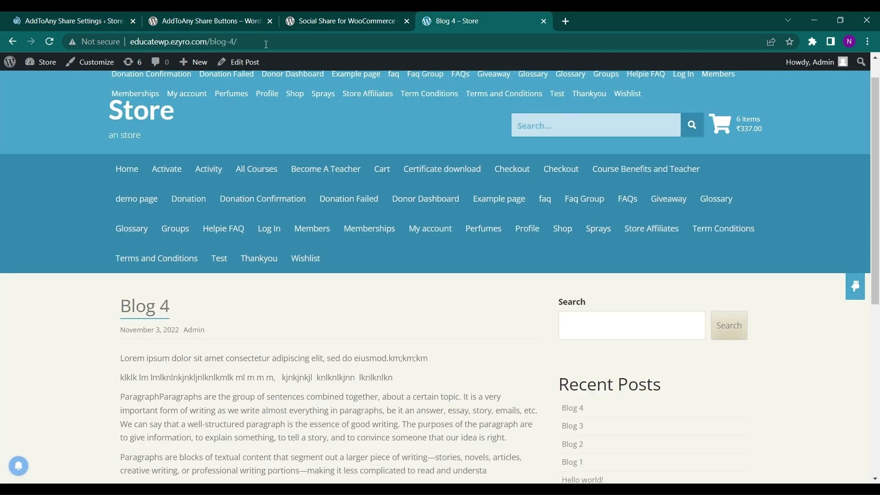
left_click(51, 45)
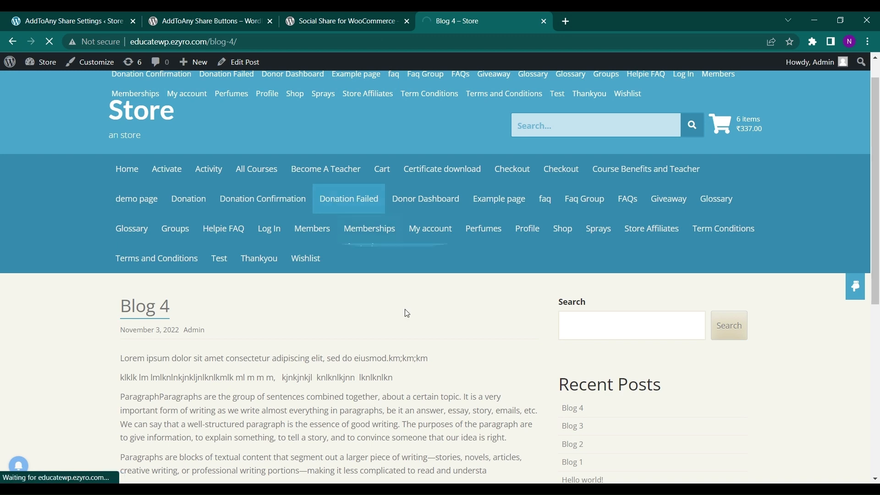
scroll(413, 317, "down", 5)
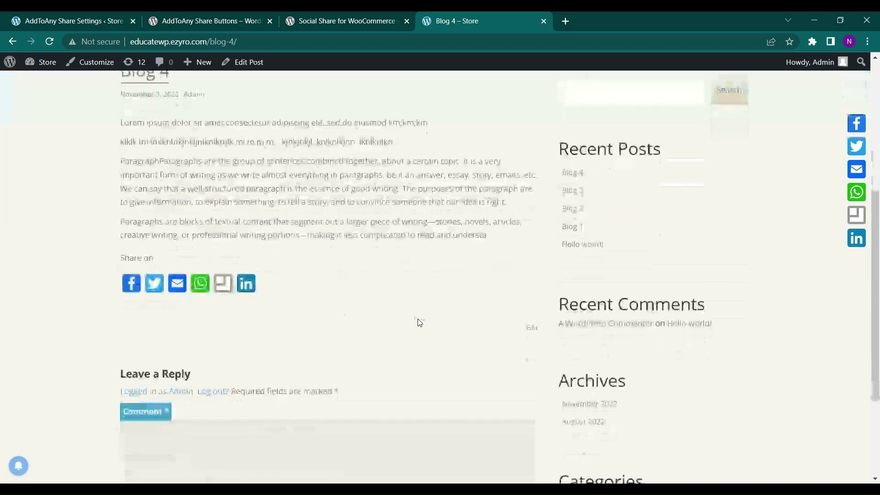
scroll(260, 285, "up", 2)
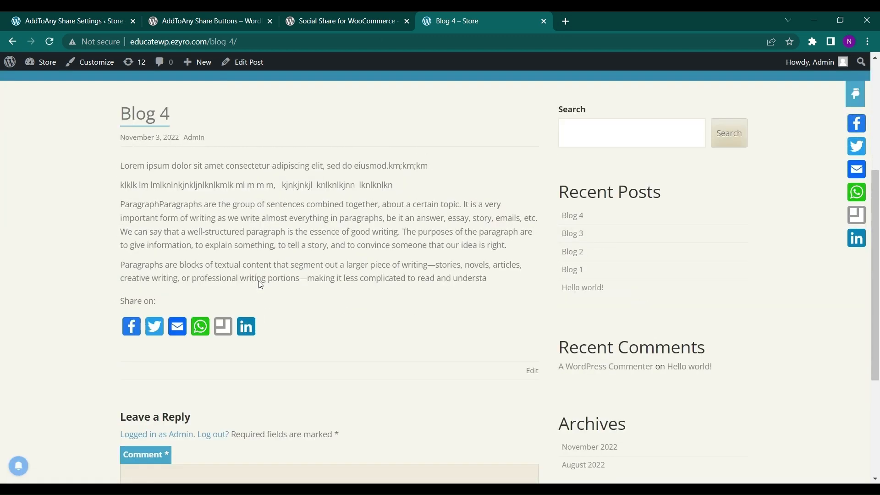
scroll(260, 284, "up", 5)
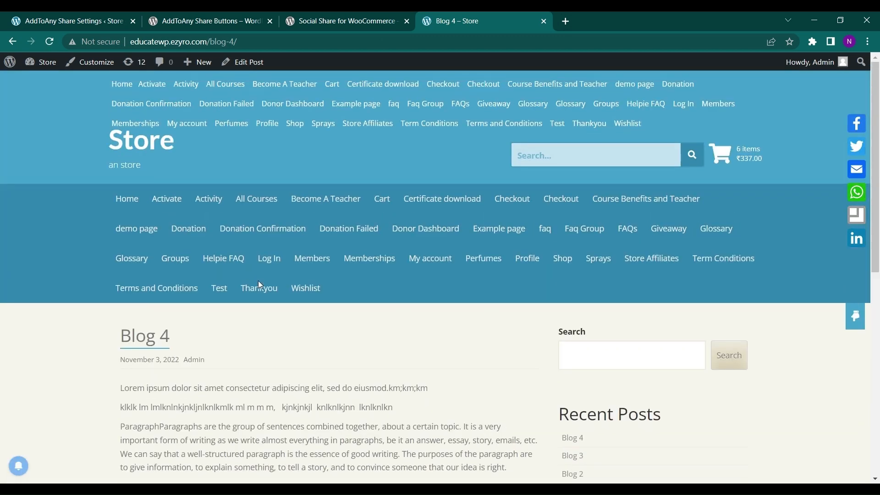
- Go back to the shop, open the Beanie product page and examine the share header and buttons shown there
left_click(9, 41)
left_click(9, 42)
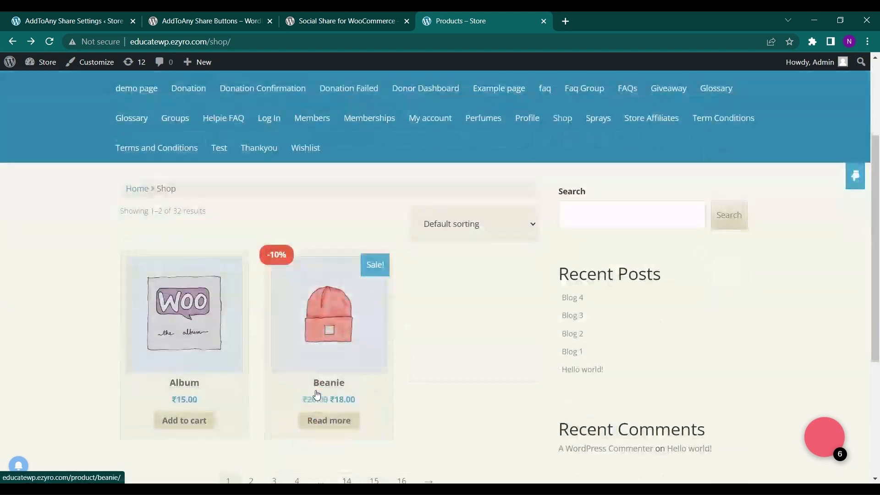
left_click(315, 390)
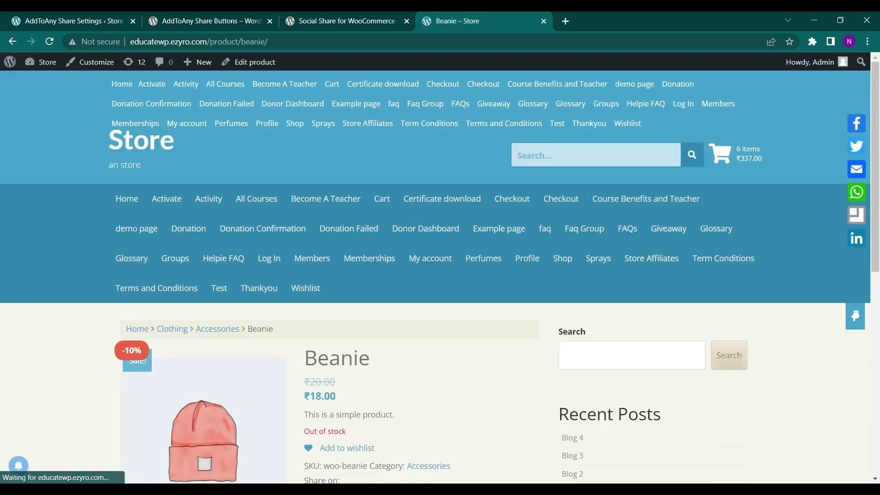
scroll(339, 242, "down", 5)
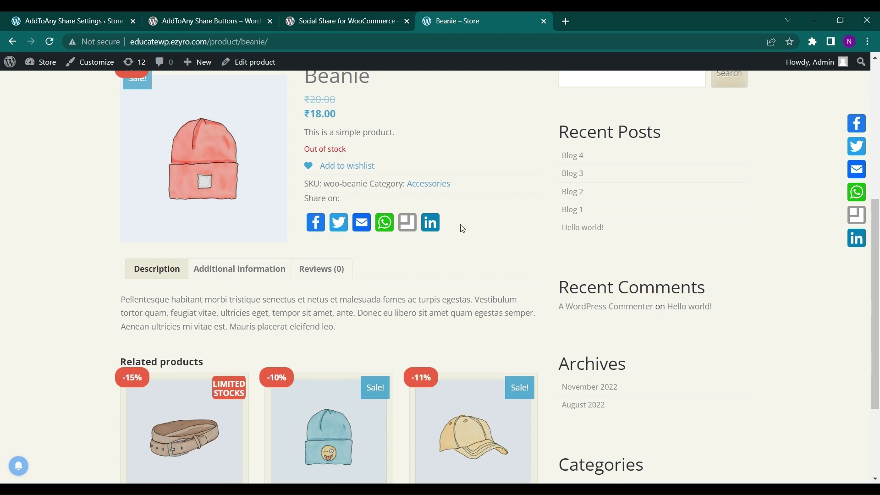
scroll(338, 230, "up", 1)
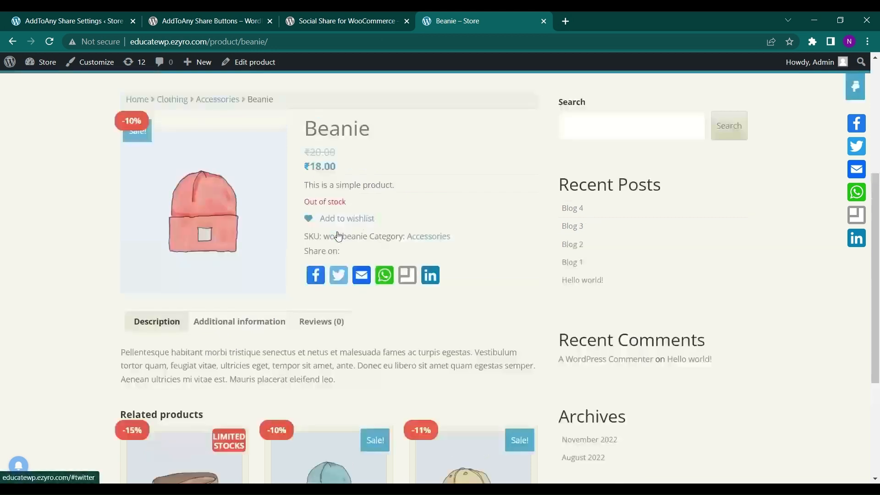
scroll(338, 236, "up", 1)
left_click_drag(357, 281, 306, 275)
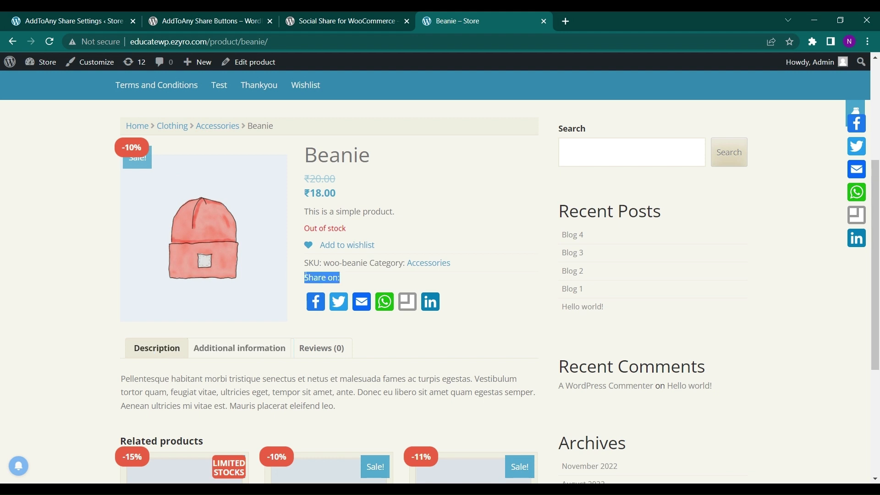
- Open the site customizer from the Beanie product page and go to the Sidebar widget area
left_click(463, 299)
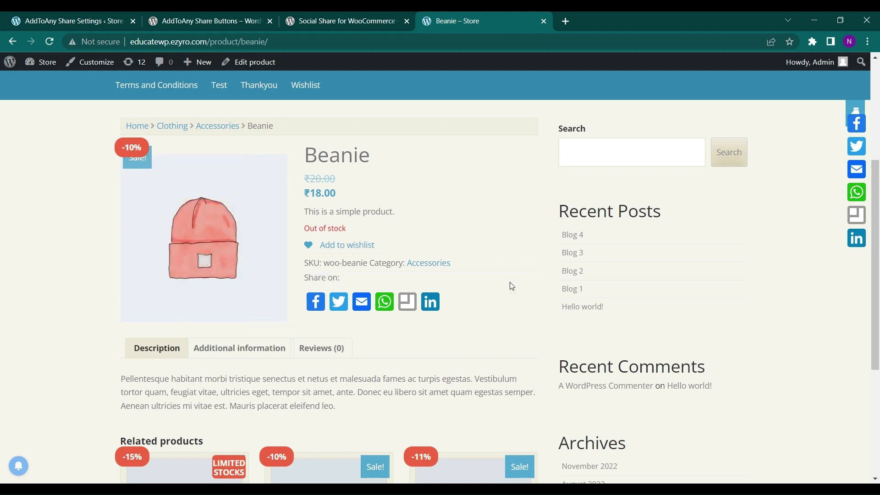
scroll(340, 311, "down", 3)
scroll(429, 186, "up", 4)
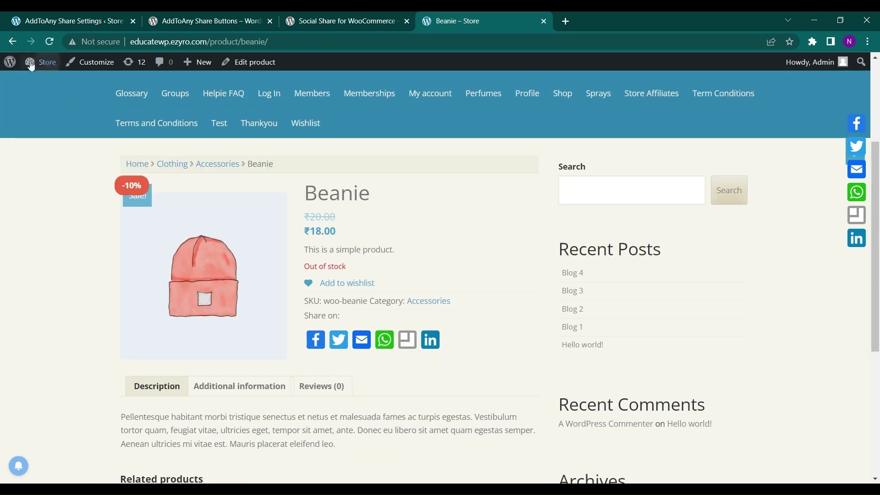
left_click(97, 69)
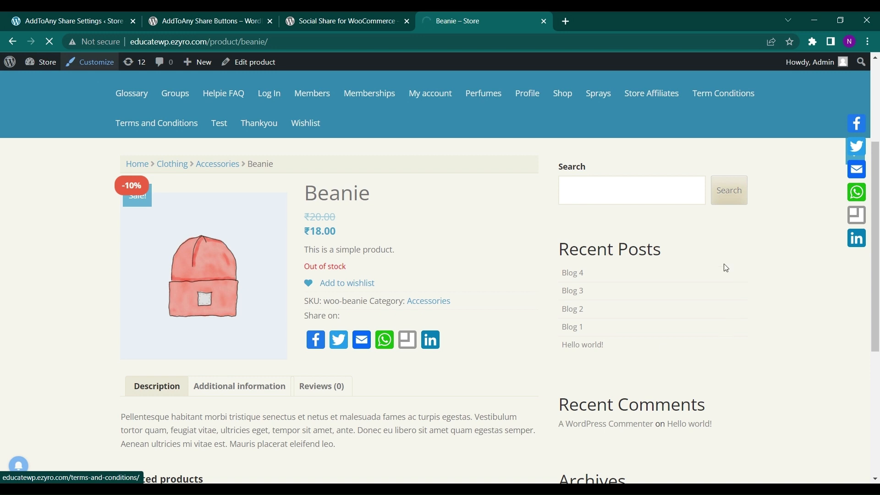
scroll(651, 341, "down", 2)
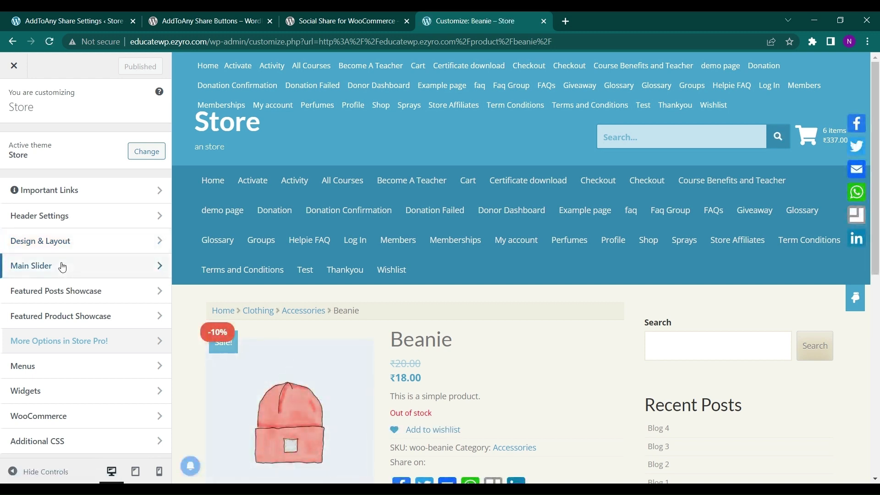
left_click(57, 394)
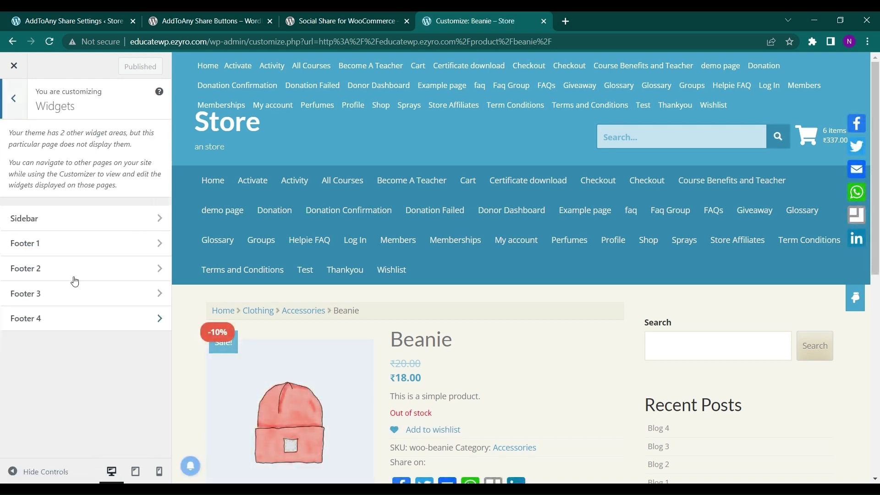
left_click(62, 224)
- Remove the existing AddToAny Follow widget titled "sghggh" from the end of the sidebar
scroll(73, 289, "down", 10)
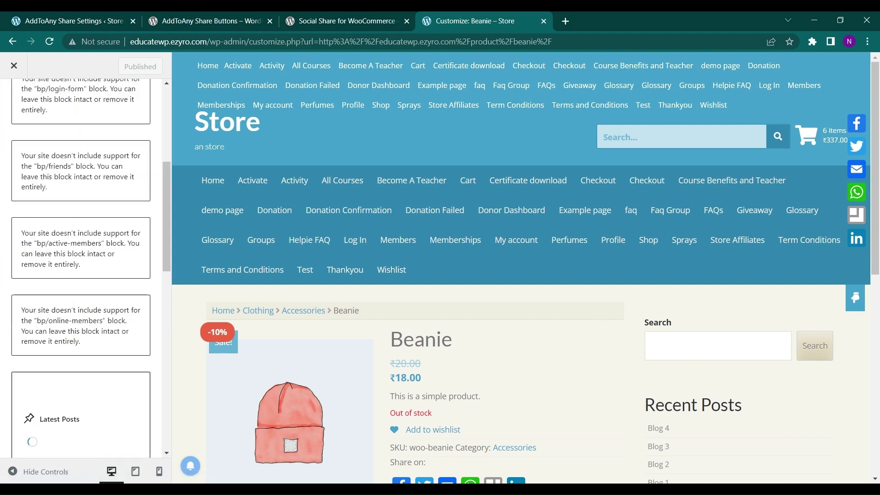
scroll(73, 306, "down", 10)
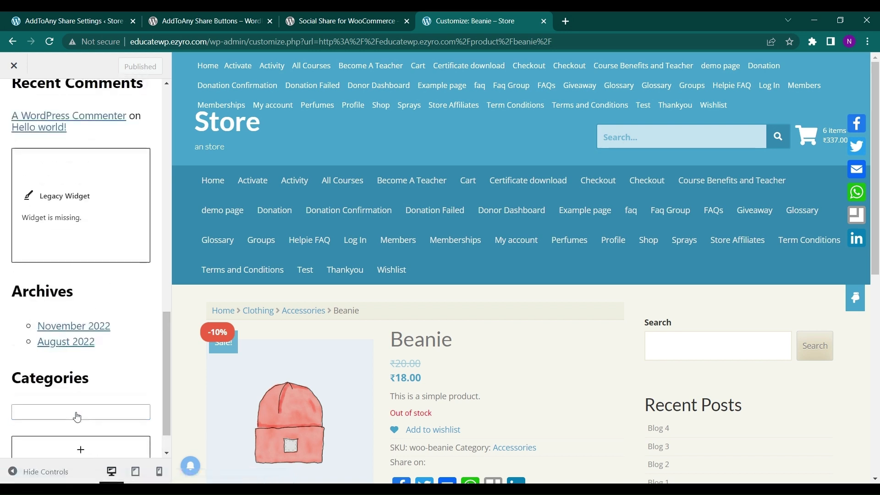
scroll(77, 414, "down", 1)
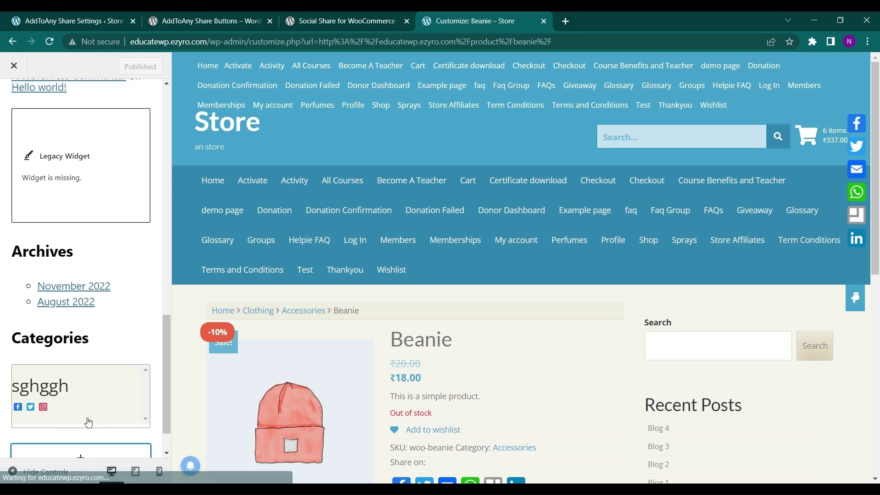
left_click(125, 386)
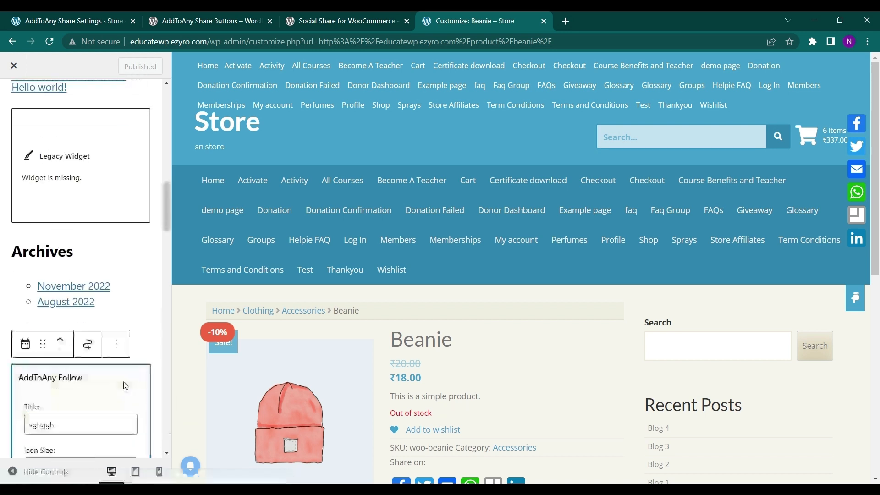
left_click(108, 350)
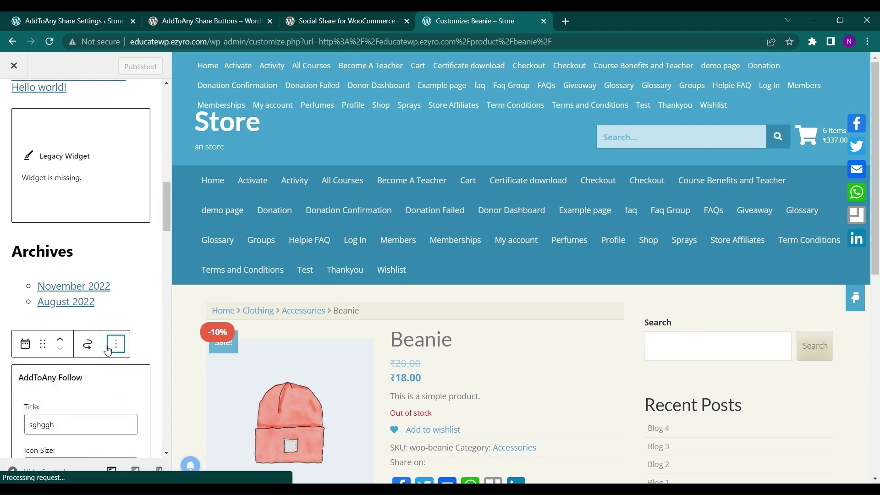
left_click(154, 315)
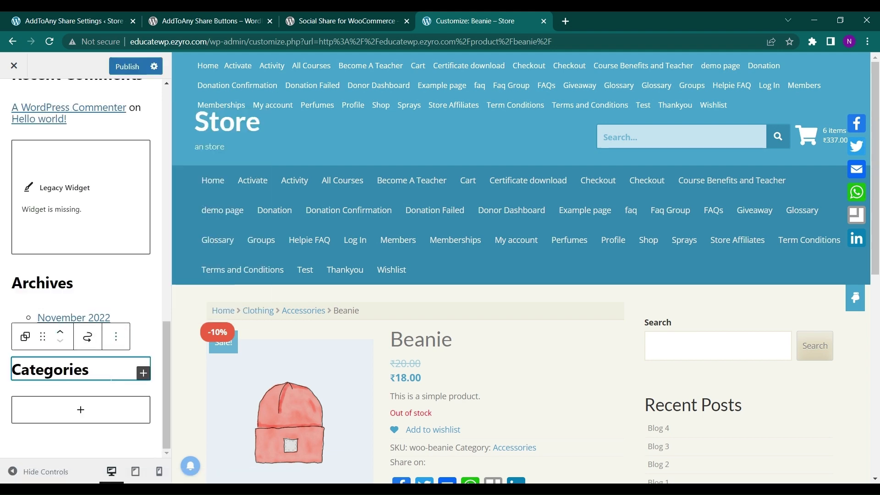
- Search the blocks for "add" and insert an AddToAny Follow widget below Categories in the sidebar
left_click(97, 413)
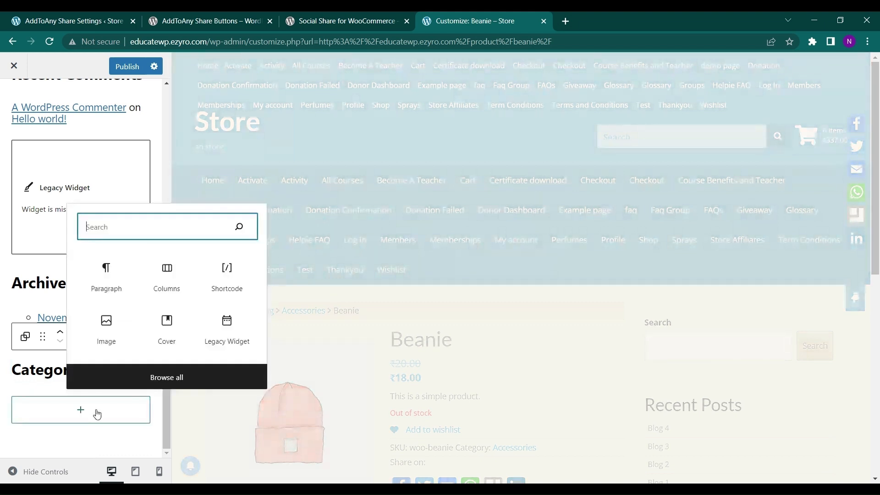
type("add")
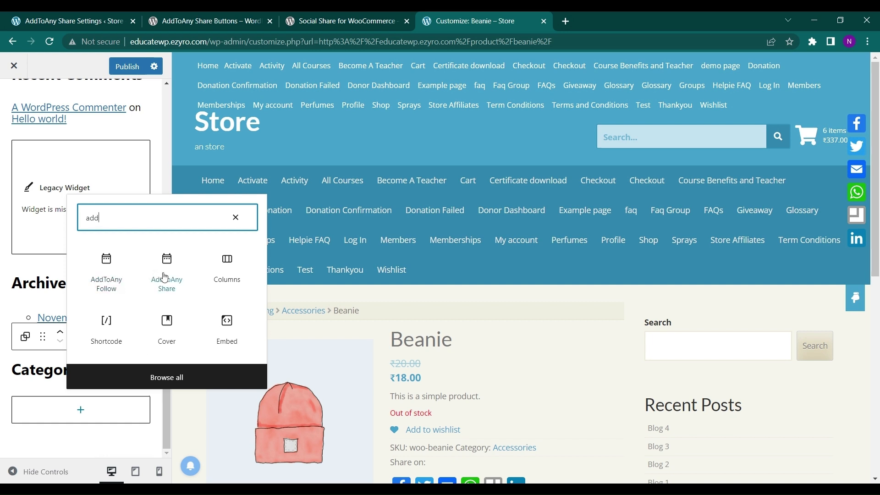
left_click(105, 281)
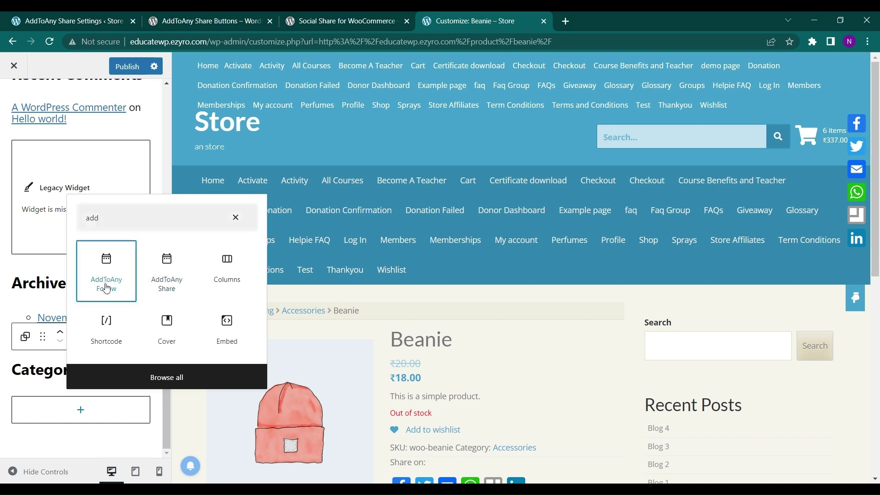
scroll(101, 314, "down", 1)
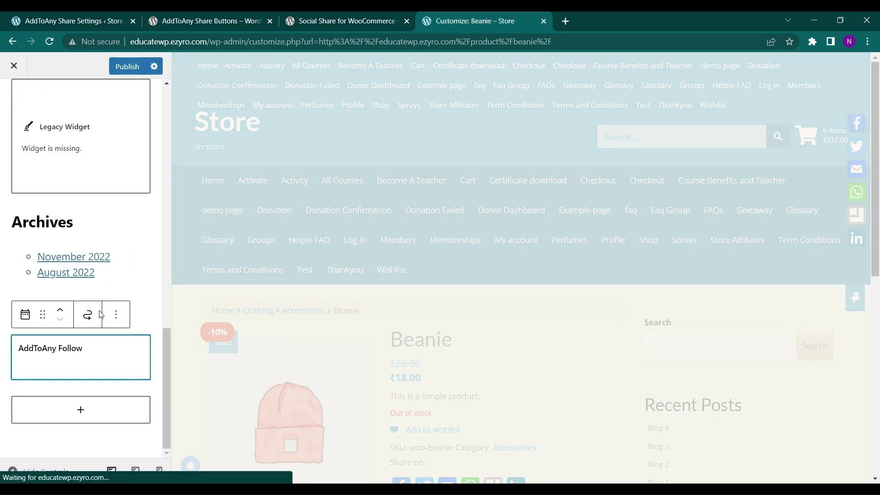
- Title the AddToAny Follow widget "Follow us on" and set its icon size to 18 pixels
scroll(80, 357, "down", 4)
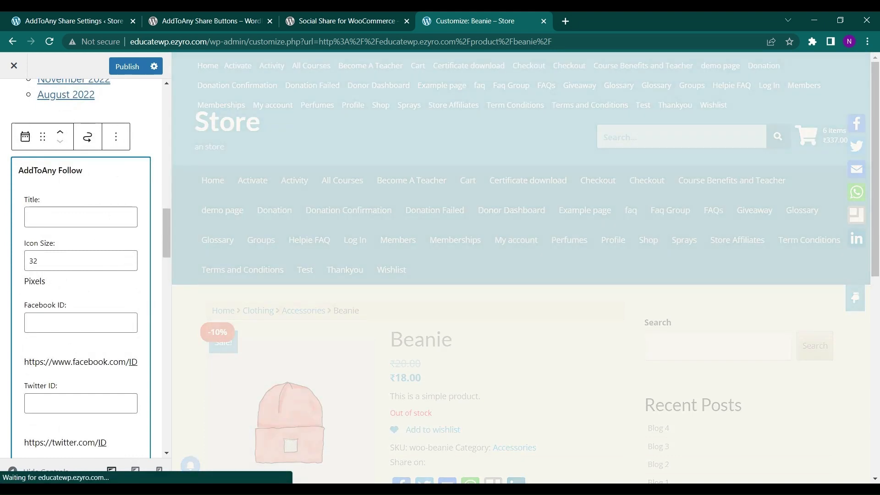
left_click(80, 217)
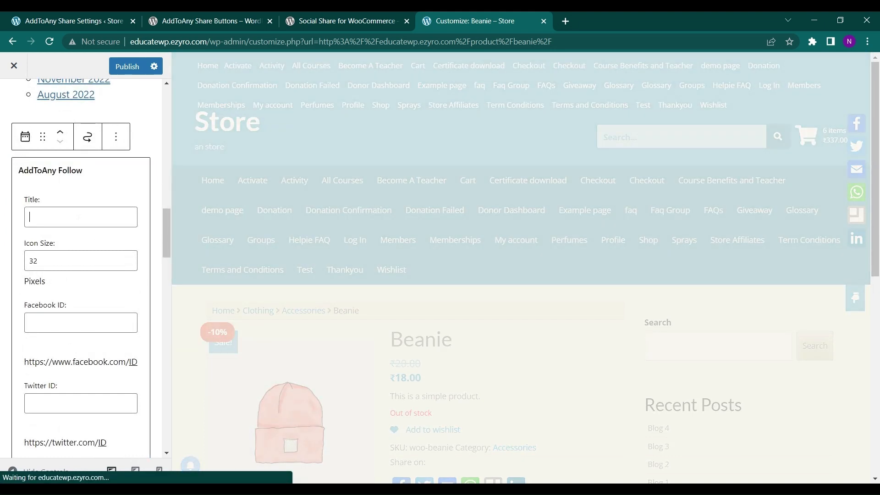
type("Follow us")
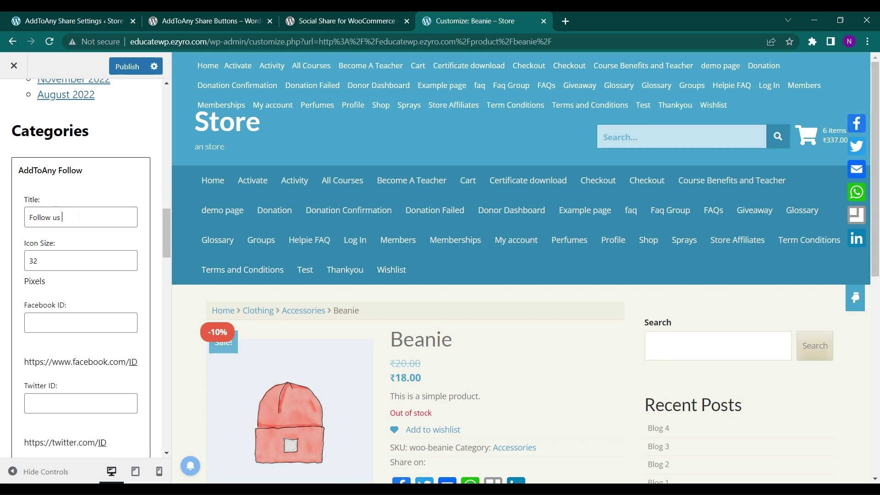
type(" on")
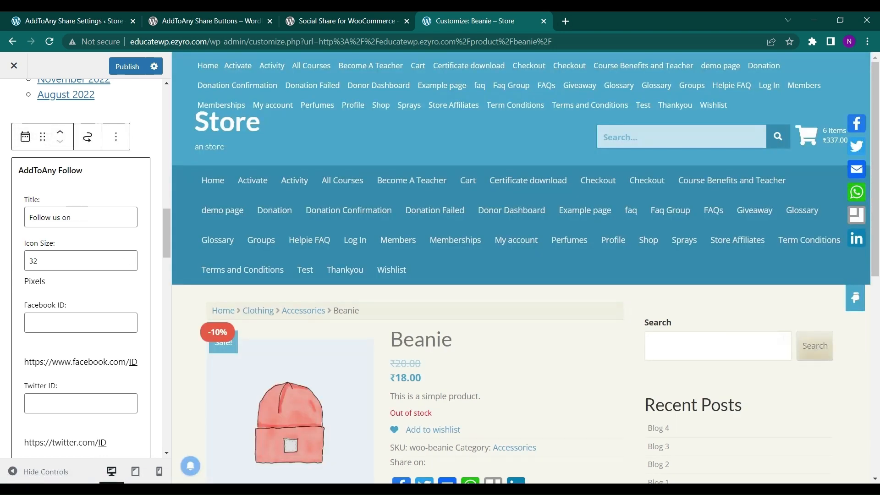
scroll(785, 342, "down", 5)
scroll(785, 342, "down", 2)
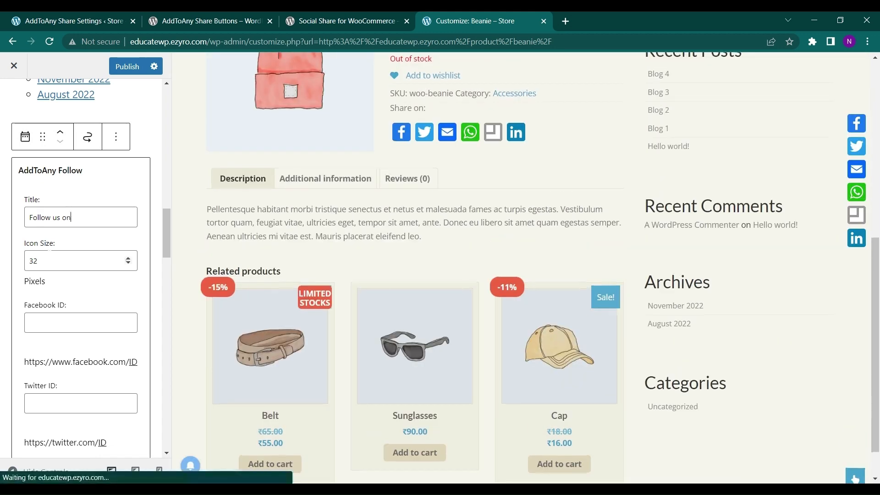
left_click(128, 264)
left_click(128, 264)
left_click(128, 264)
left_click(128, 263)
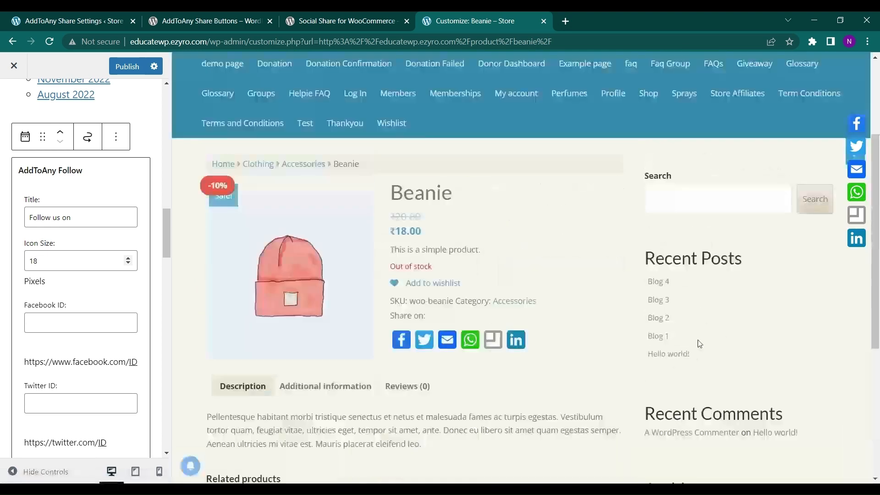
scroll(56, 321, "down", 1)
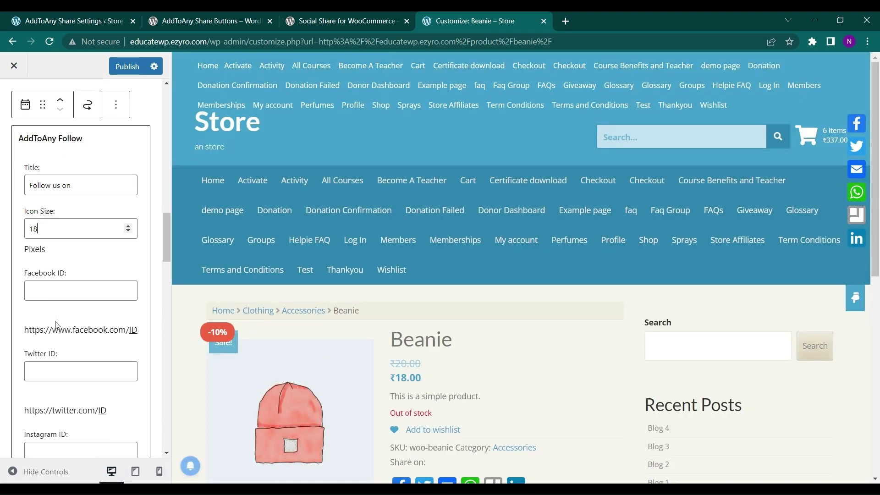
left_click(66, 292)
left_click_drag(24, 333, 127, 340)
key("ctrl+c")
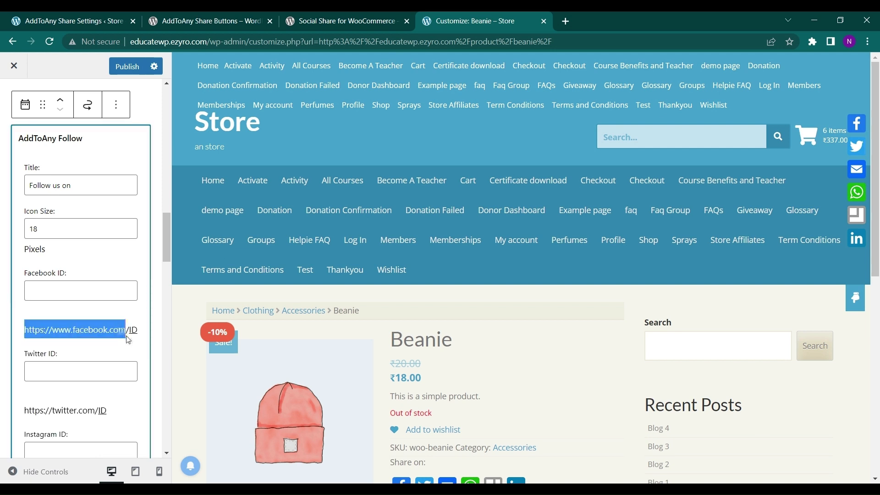
left_click(108, 280)
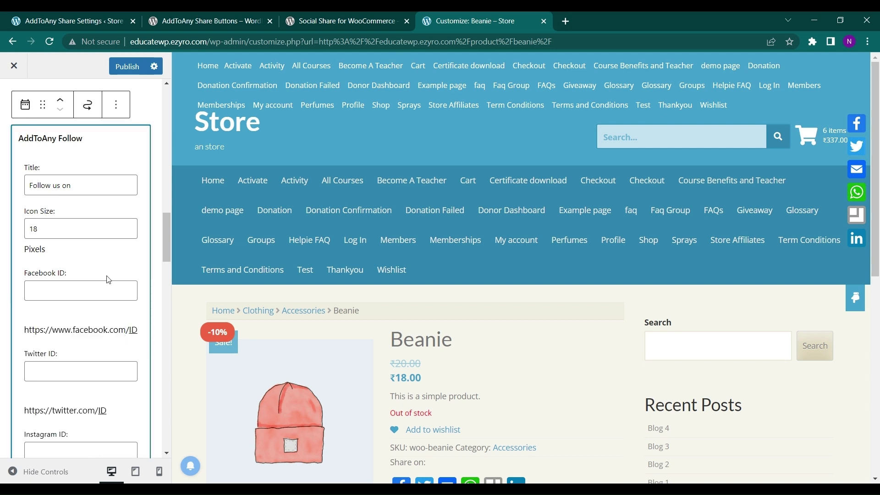
left_click(102, 284)
key("ctrl+v")
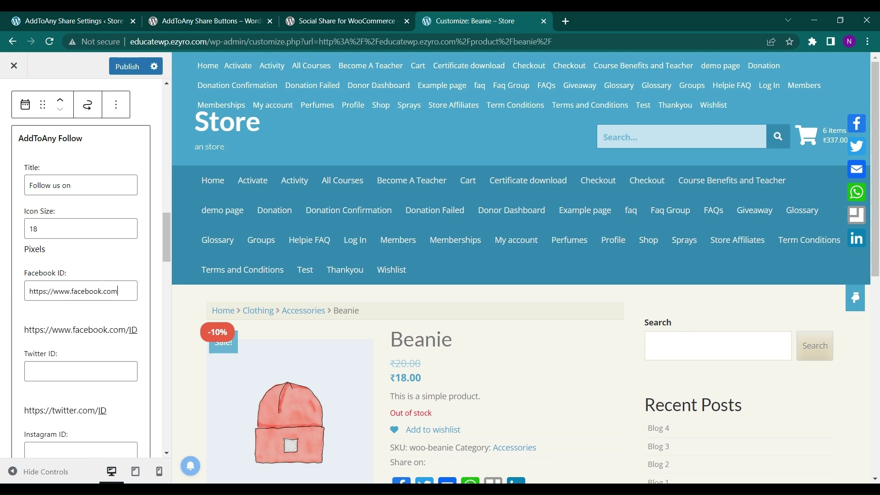
left_click_drag(24, 411, 95, 414)
key("ctrl+c")
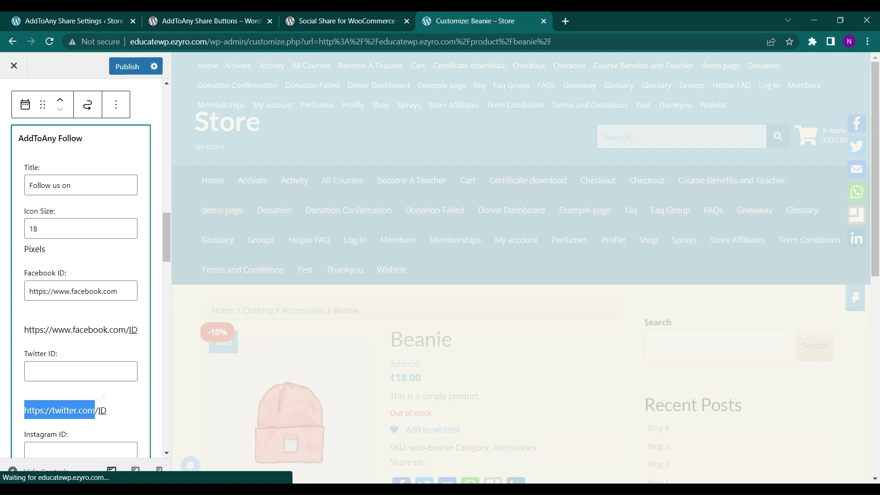
left_click(81, 372)
key("ctrl+v")
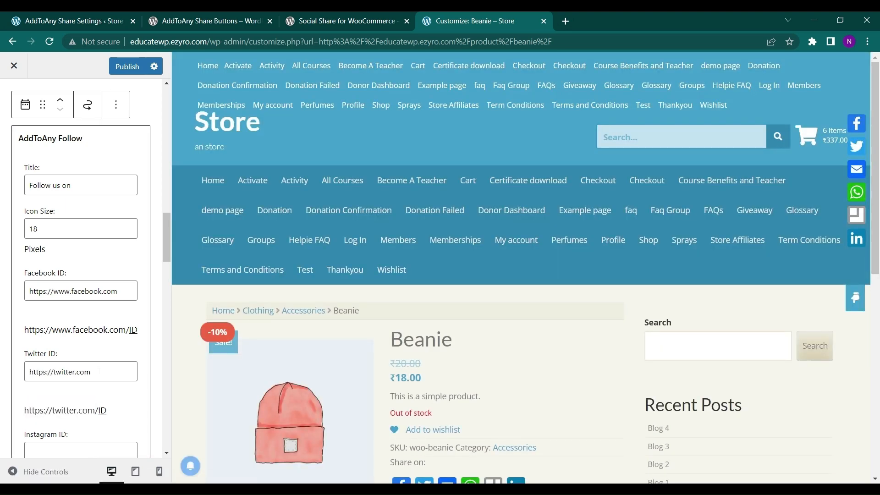
scroll(81, 275, "down", 3)
scroll(493, 395, "down", 10)
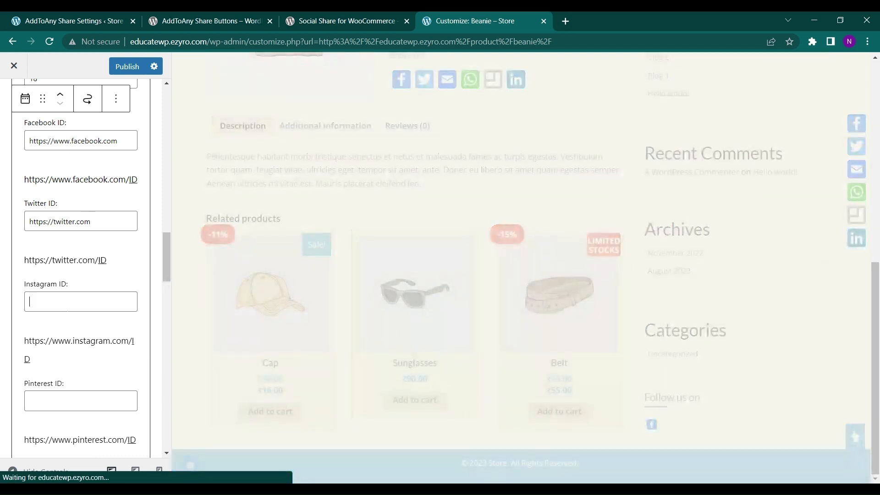
left_click_drag(24, 342, 127, 350)
key("ctrl+c")
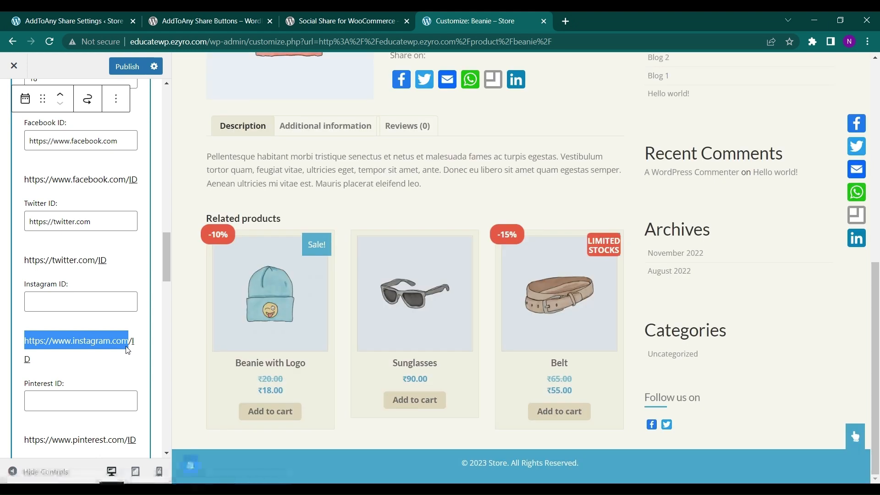
left_click(55, 301)
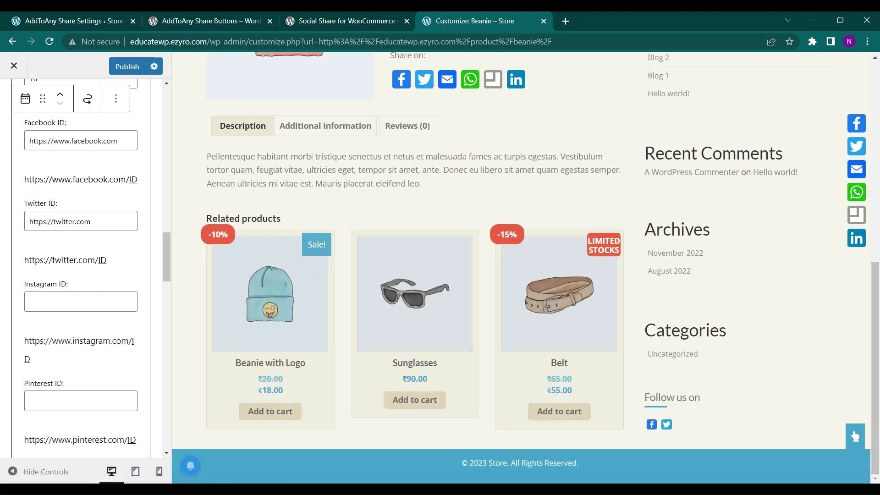
key("ctrl+v")
- Set the AddToAny Follow widget's icon size to 34 pixels
scroll(86, 400, "down", 3)
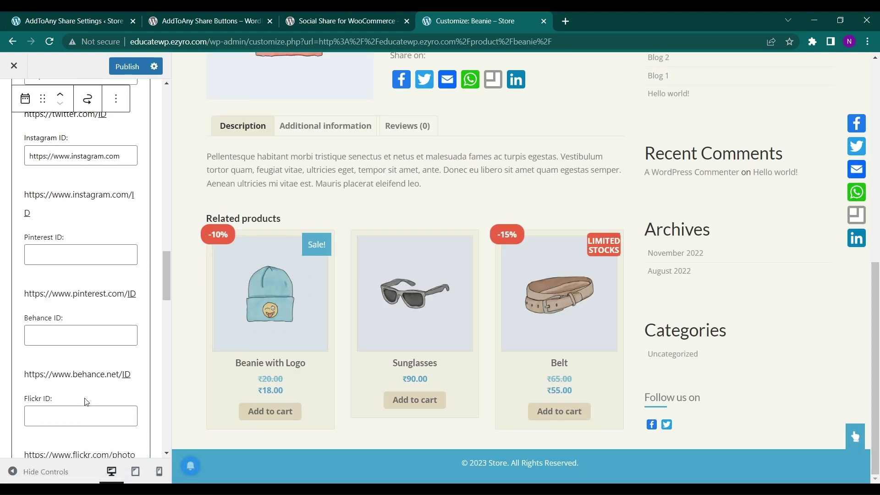
scroll(83, 350, "down", 3)
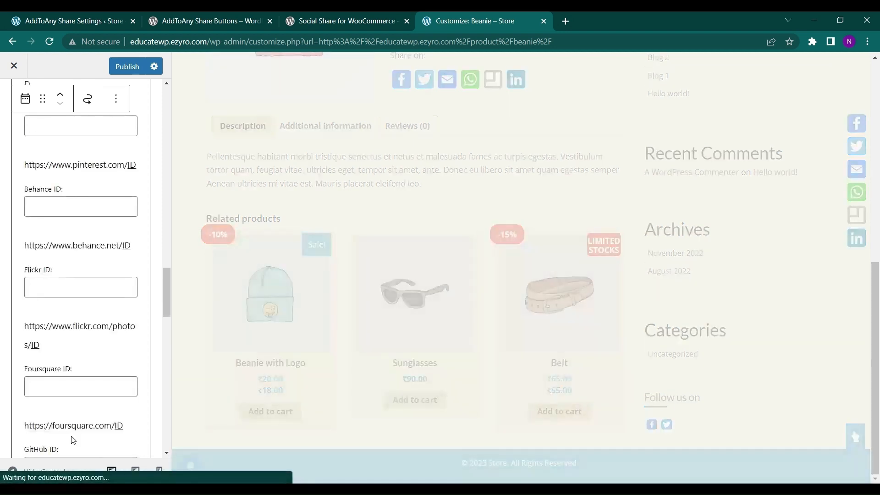
scroll(61, 319, "down", 4)
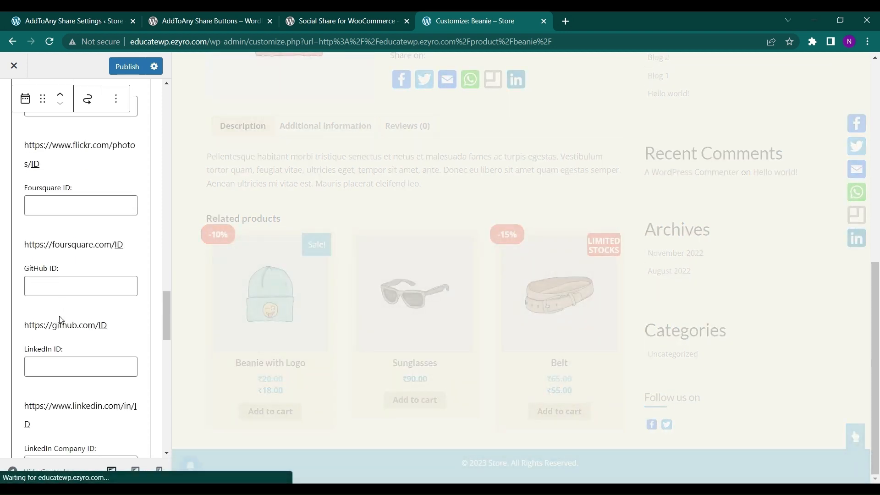
scroll(74, 344, "up", 10)
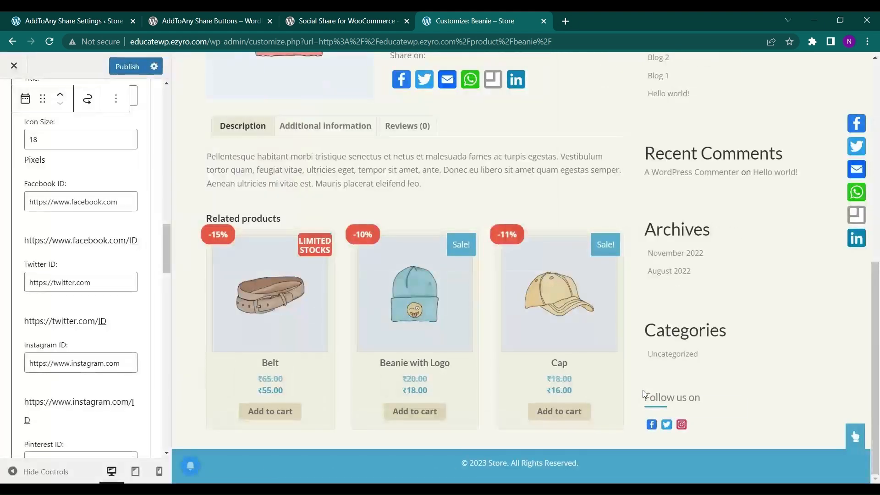
left_click_drag(46, 139, 1, 150)
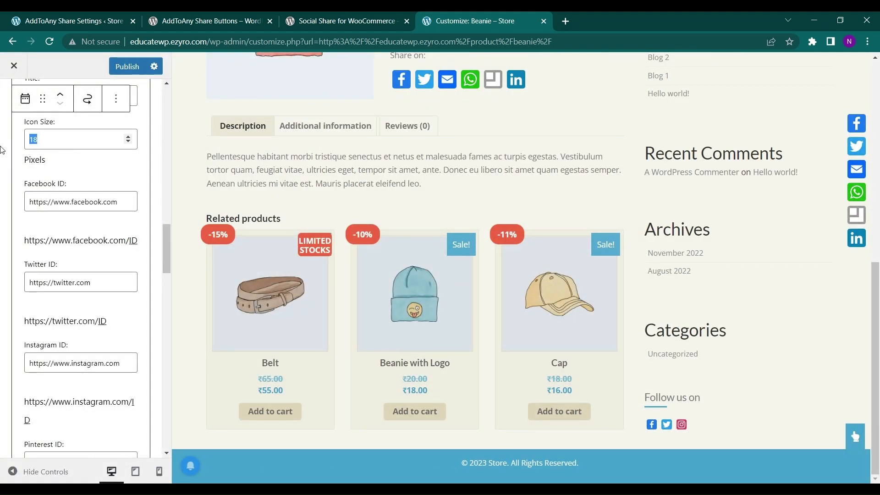
type("34")
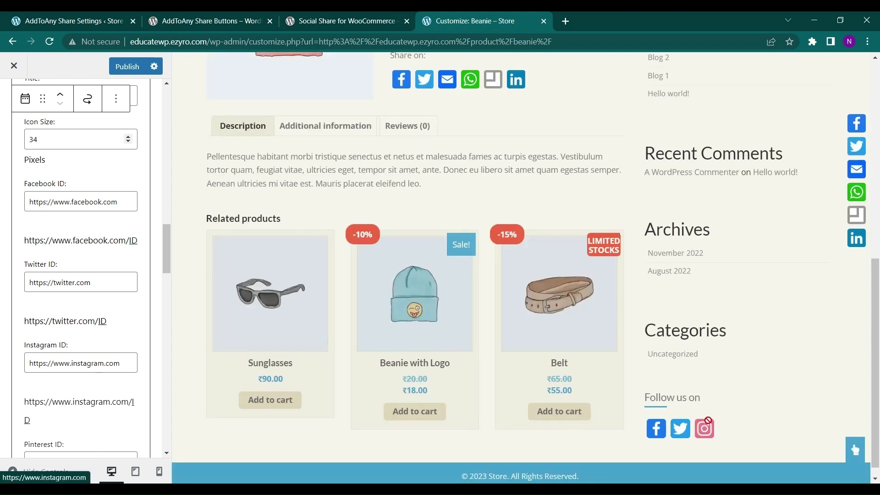
left_click(664, 432)
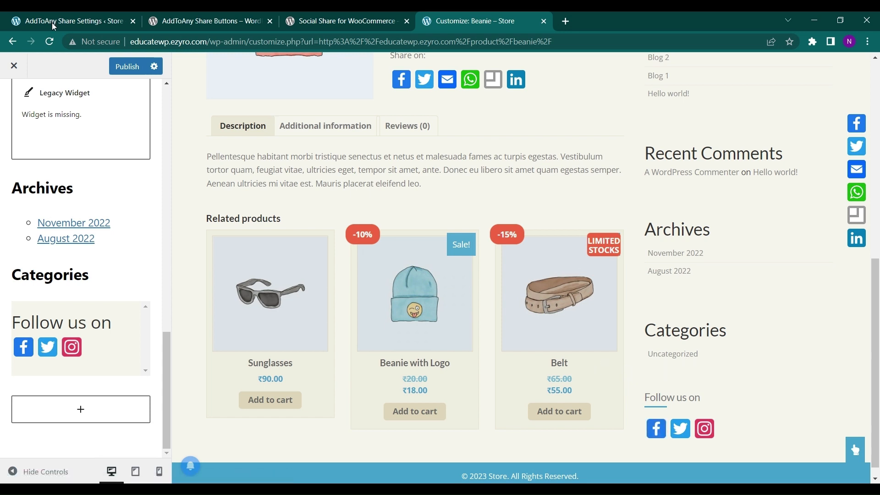
- Publish the widget changes and exit the customizer to the live Beanie product page
left_click(118, 72)
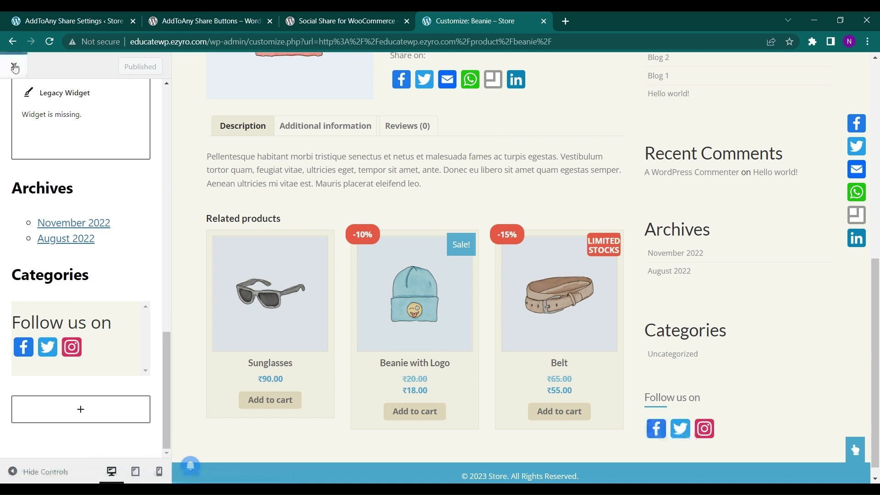
left_click(385, 290)
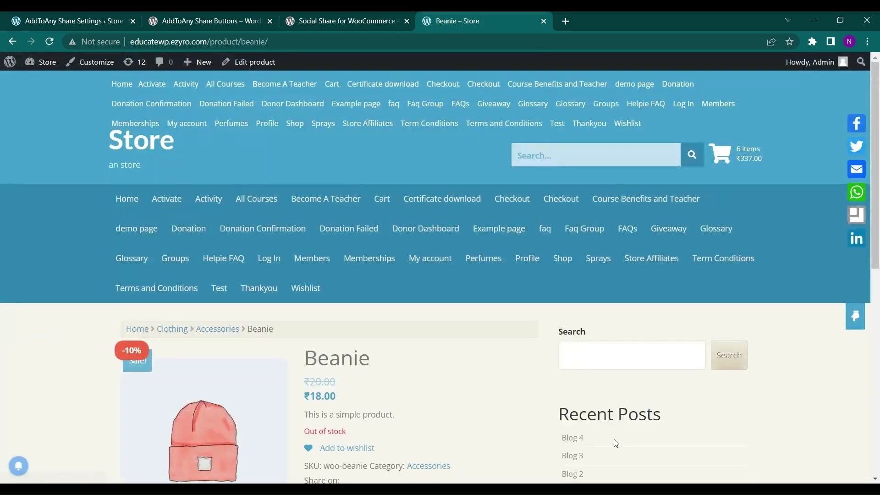
- Test the Facebook follow link on the Beanie page, close the opened Facebook tab, and review the page's follow and share icons
scroll(616, 442, "down", 15)
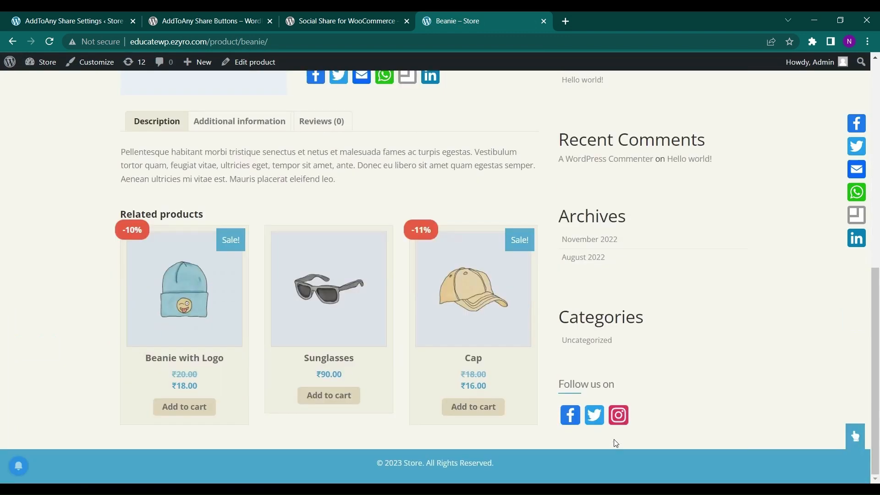
left_click(573, 411)
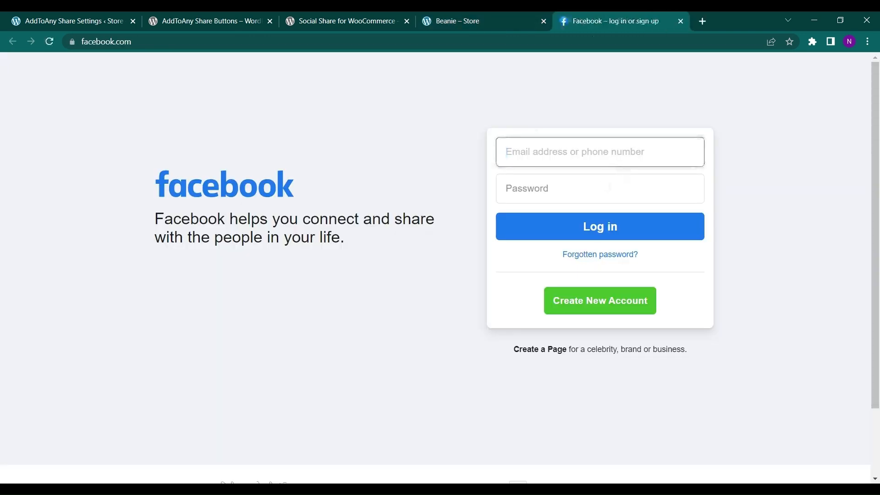
left_click(679, 22)
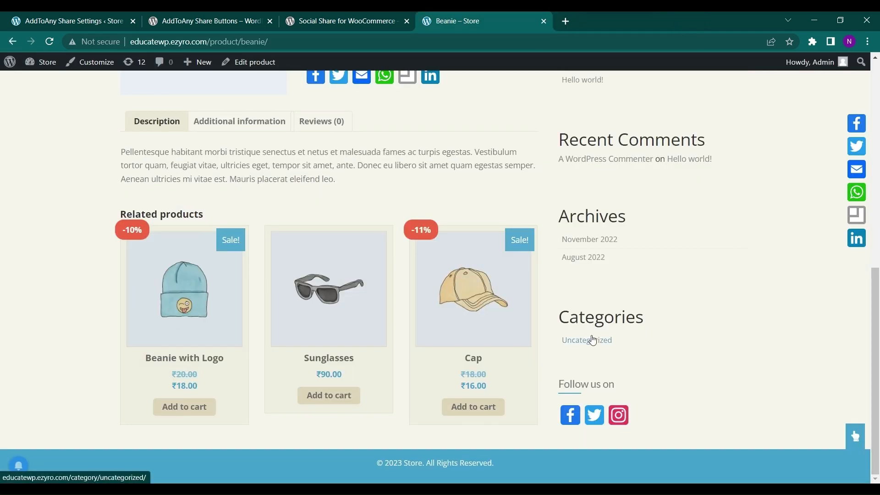
scroll(592, 340, "up", 2)
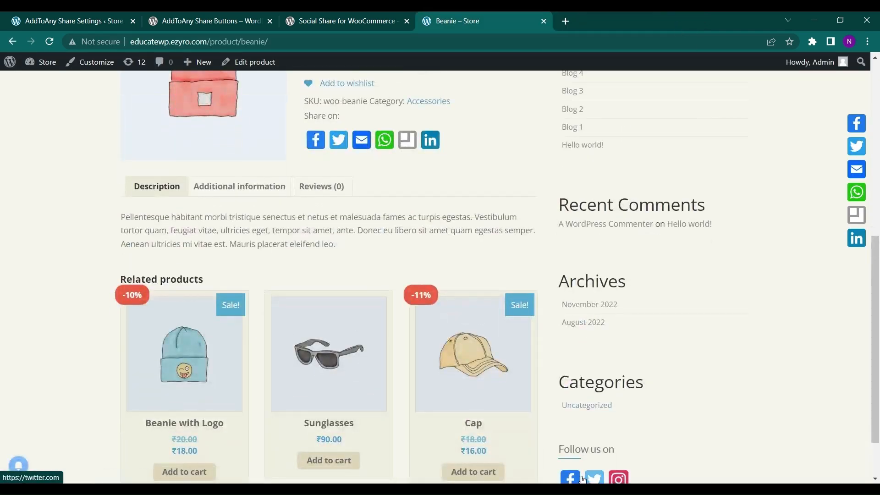
scroll(581, 464, "down", 2)
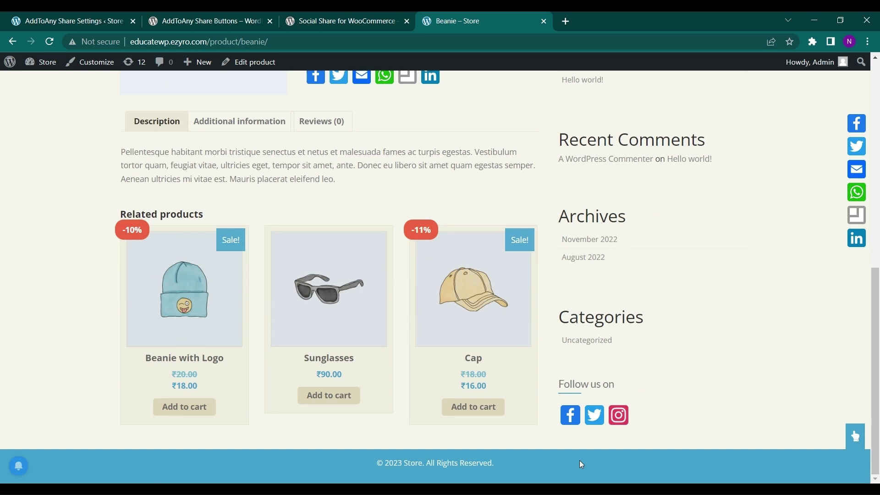
scroll(579, 461, "up", 15)
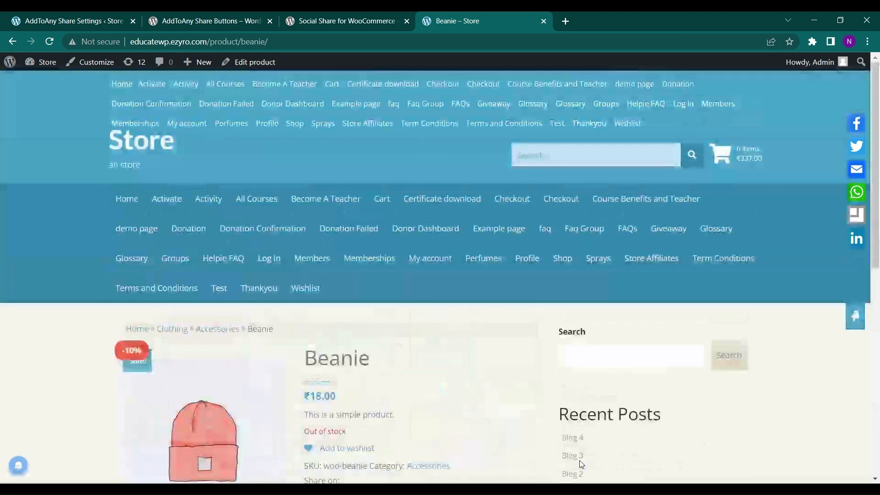
scroll(345, 398, "down", 3)
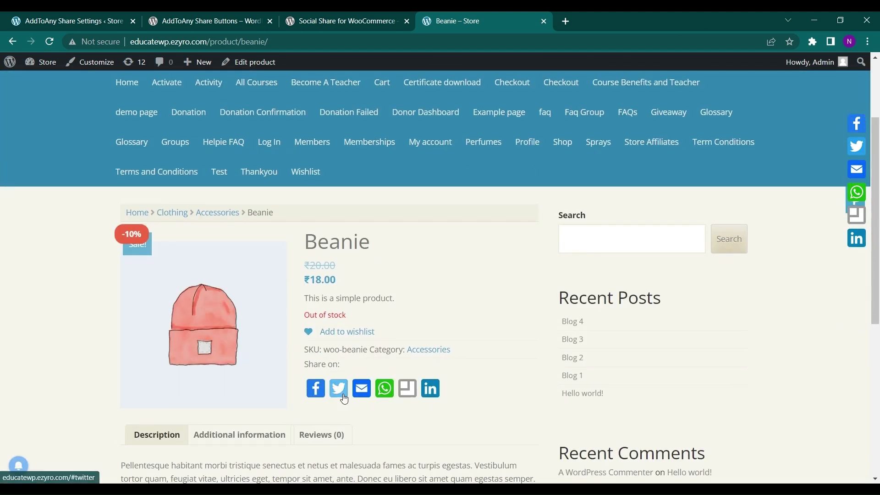
scroll(407, 335, "up", 2)
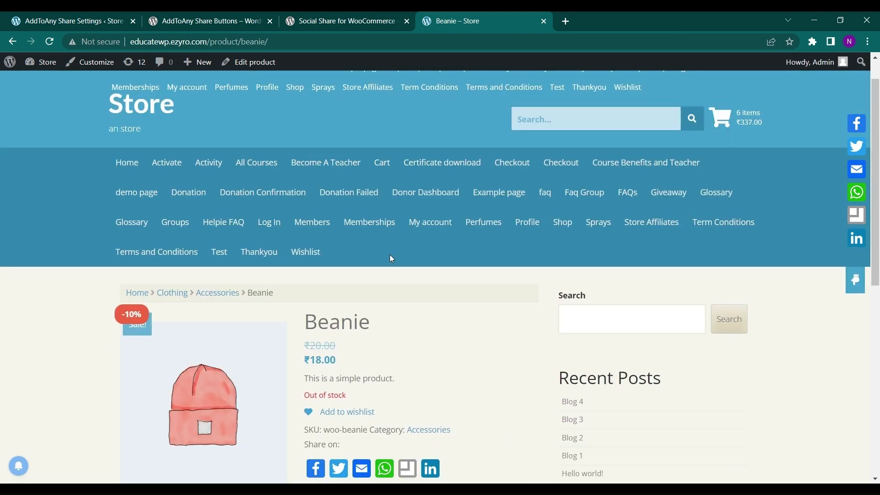